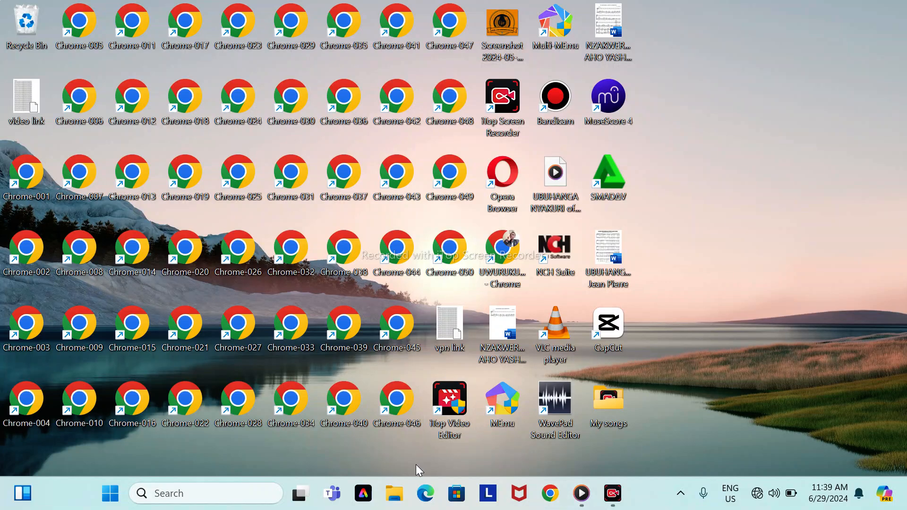
Step: Toggle the track playback in Media Player and launch MuseScore 3
left_click(210, 492)
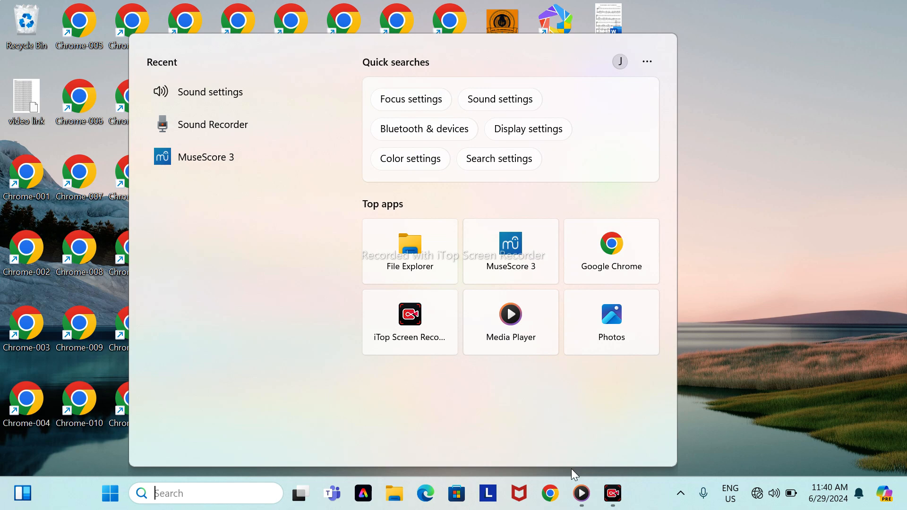
mouse_move(582, 494)
left_click(581, 452)
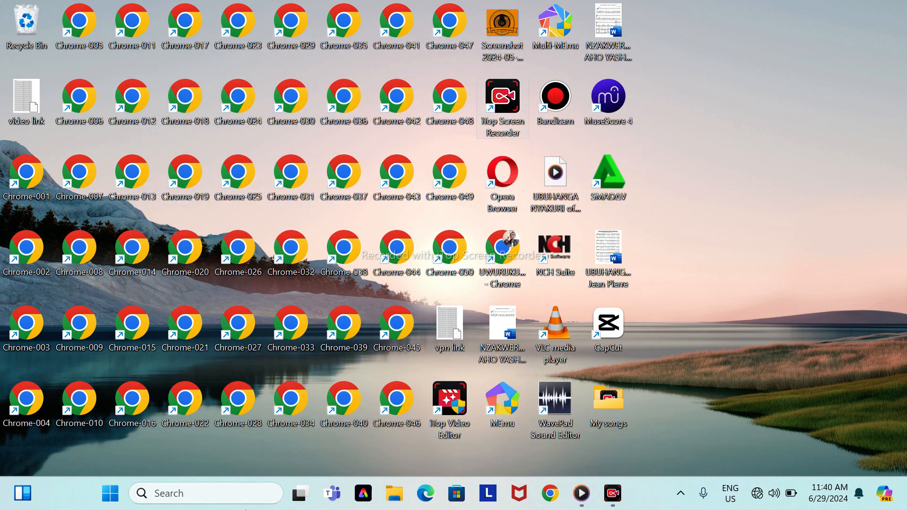
left_click(154, 491)
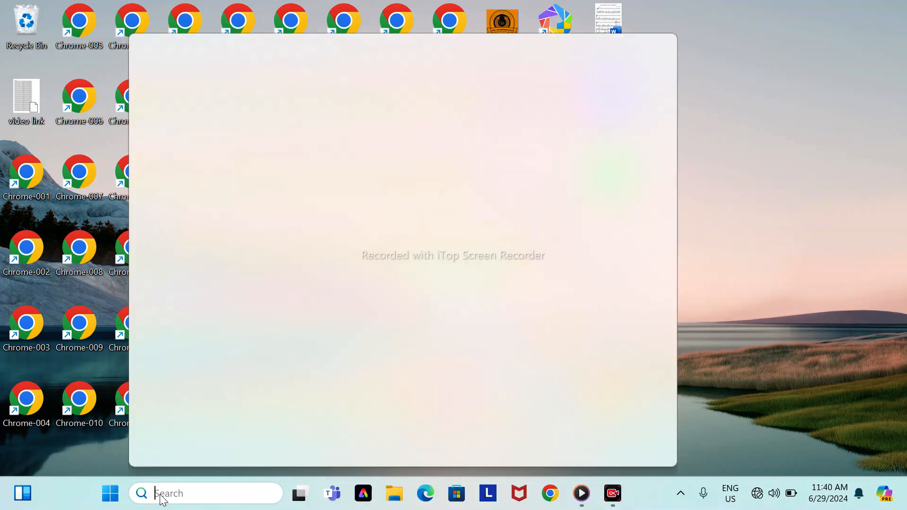
left_click(525, 261)
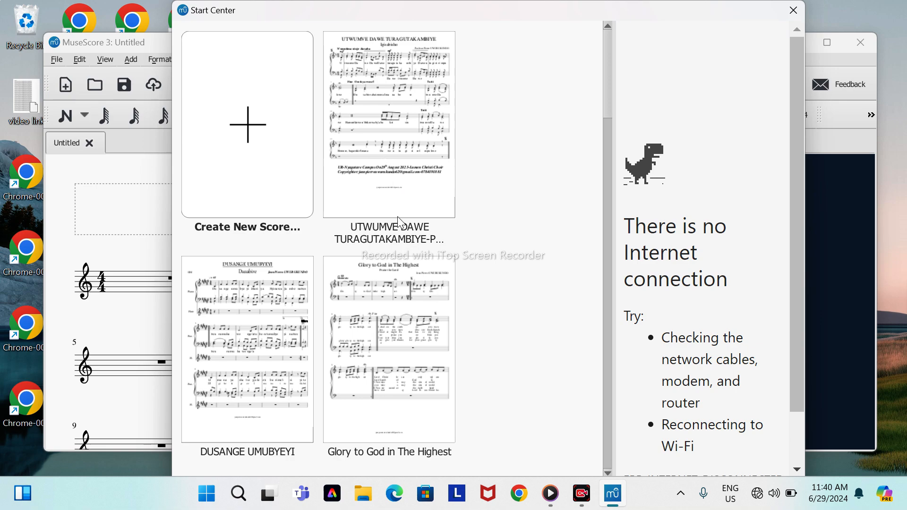
Step: Browse the recent scores and open the first one, UTWUMVE DAWE TURAGUTAKAMBIYE
scroll(398, 321, "down", 5)
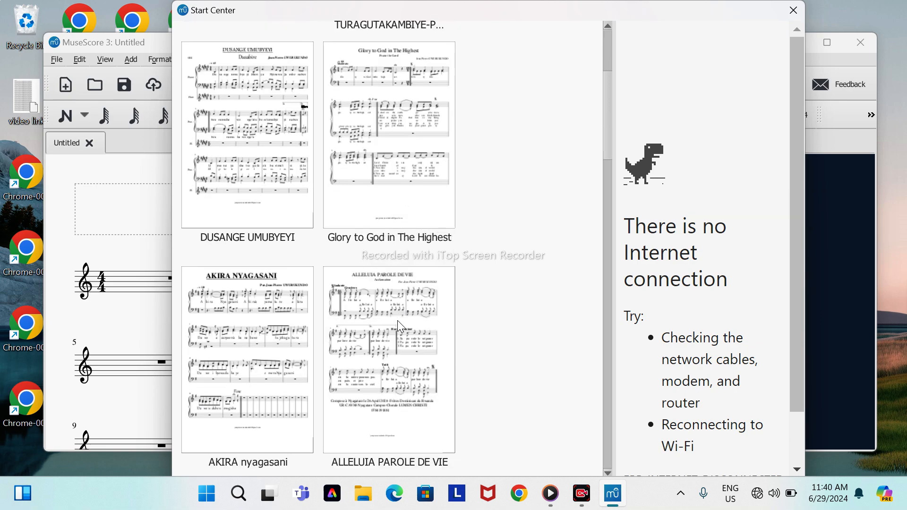
scroll(398, 320, "down", 10)
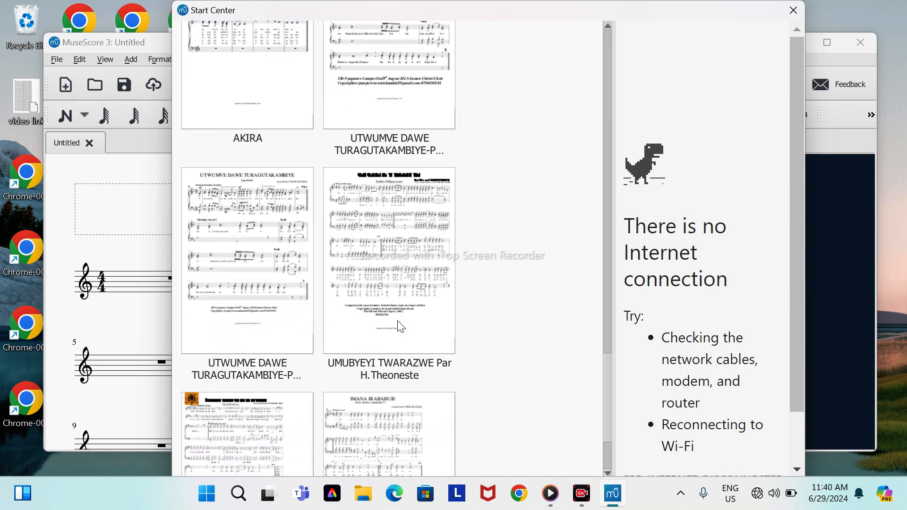
scroll(399, 321, "down", 3)
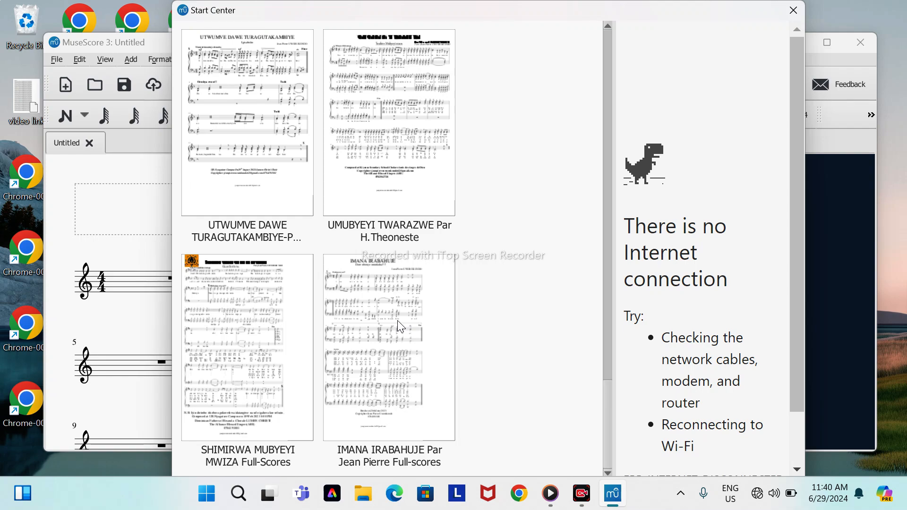
scroll(398, 321, "up", 8)
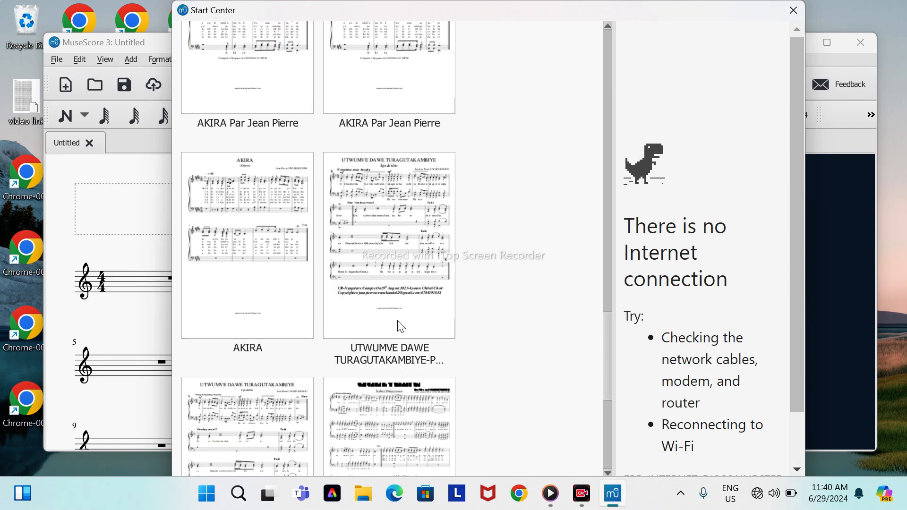
scroll(398, 321, "up", 13)
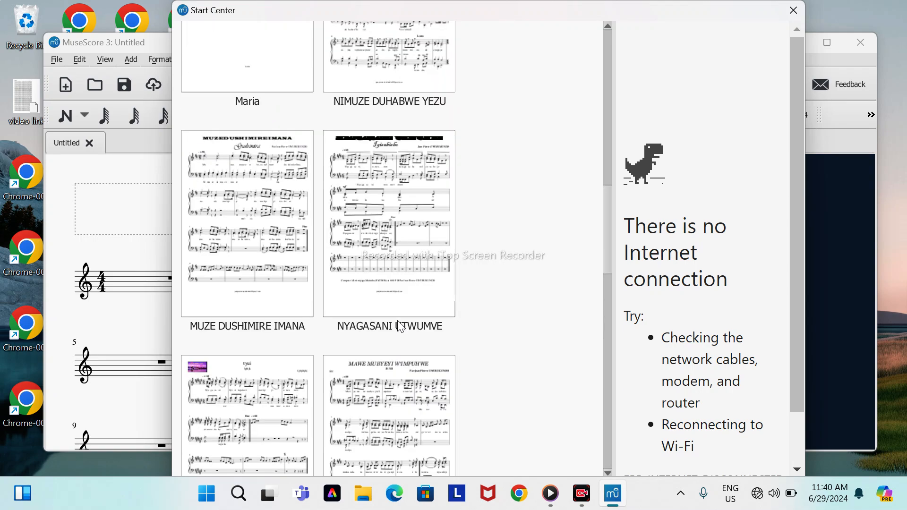
scroll(397, 325, "up", 4)
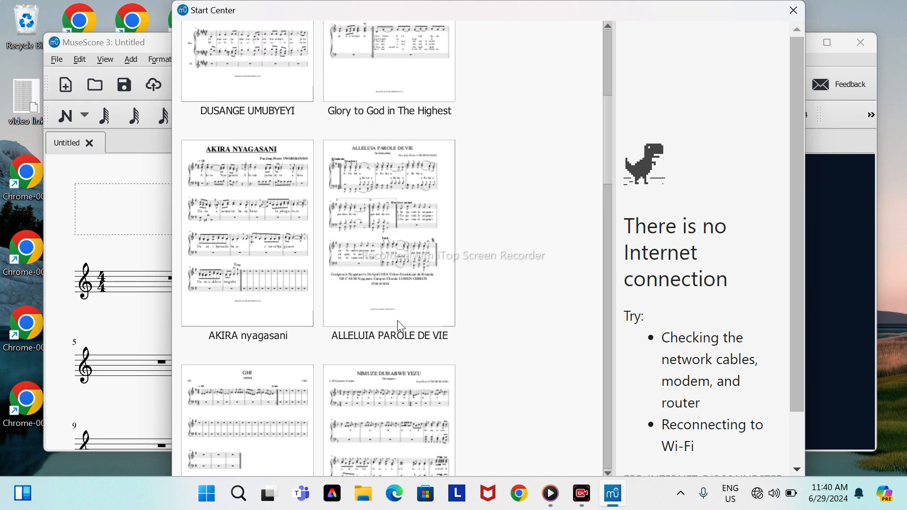
scroll(400, 326, "up", 7)
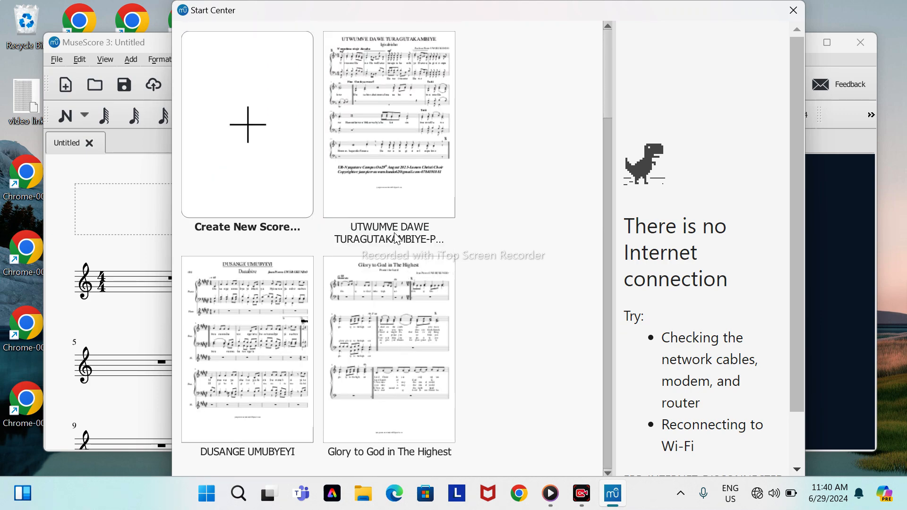
left_click(389, 152)
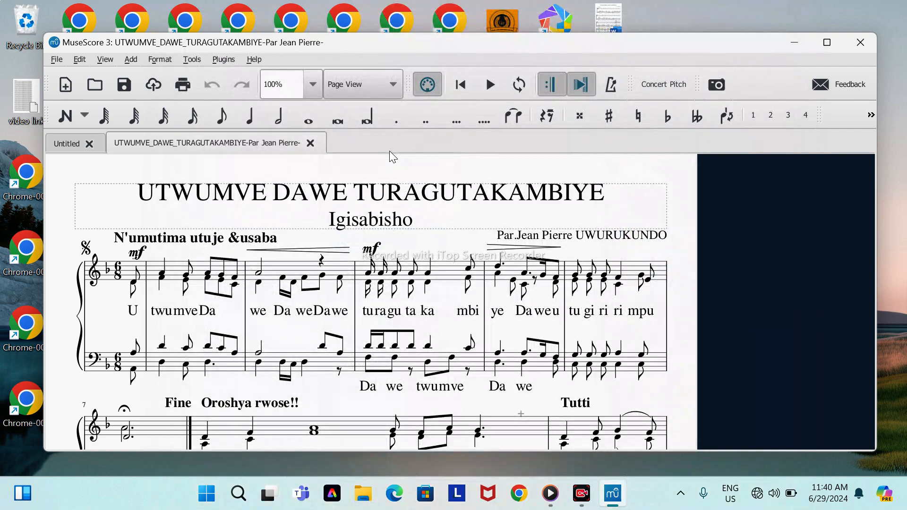
Step: Display the score in full screen, zoomed in to 133.1%, with its title and first system in view
left_click(100, 60)
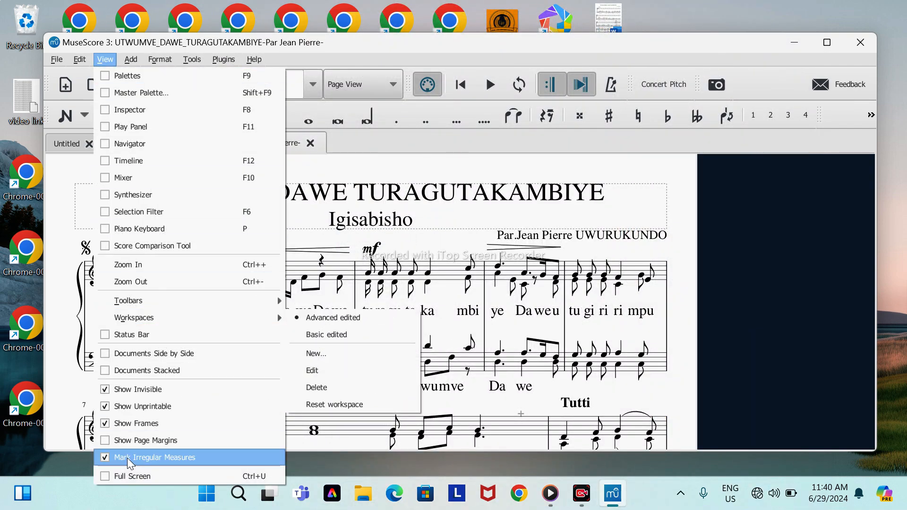
left_click(108, 475)
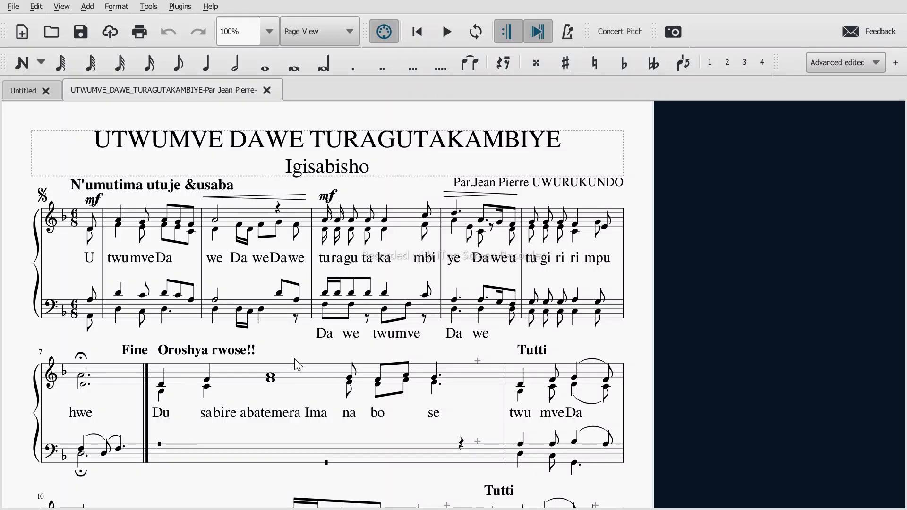
scroll(296, 360, "up", 3)
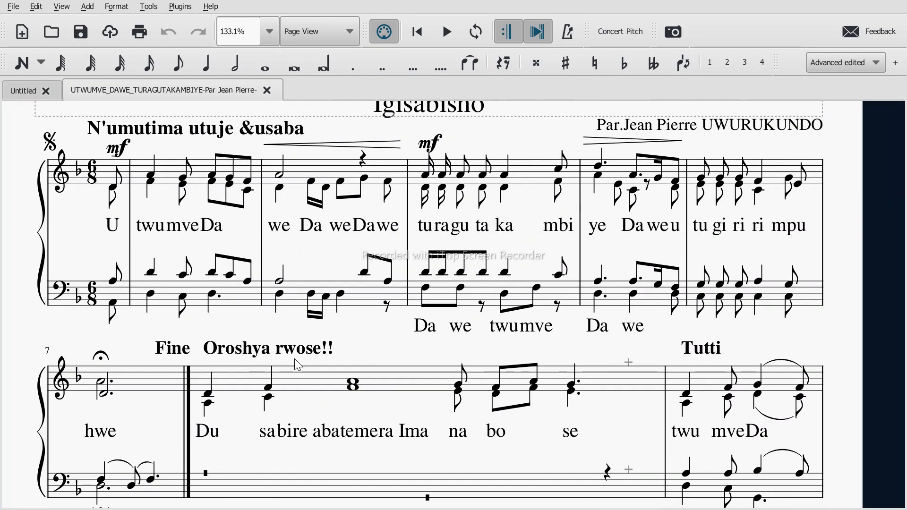
left_click(295, 359)
key("Escape")
scroll(300, 278, "up", 2)
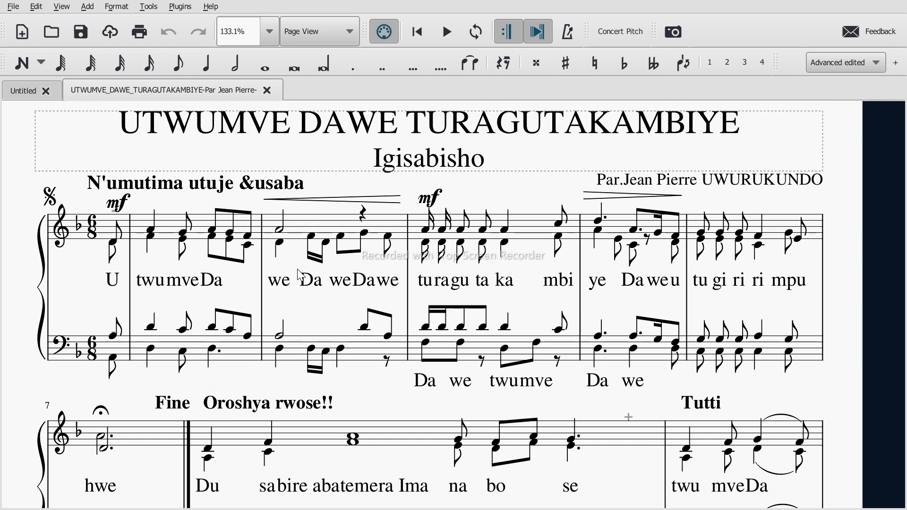
scroll(301, 275, "up", 1)
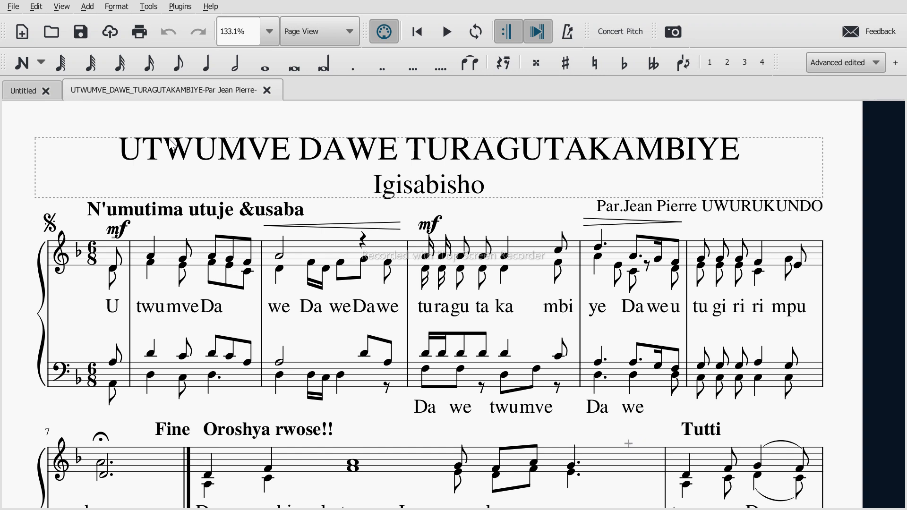
Step: Leave full-screen mode and pause the track playing in Media Player
left_click(60, 7)
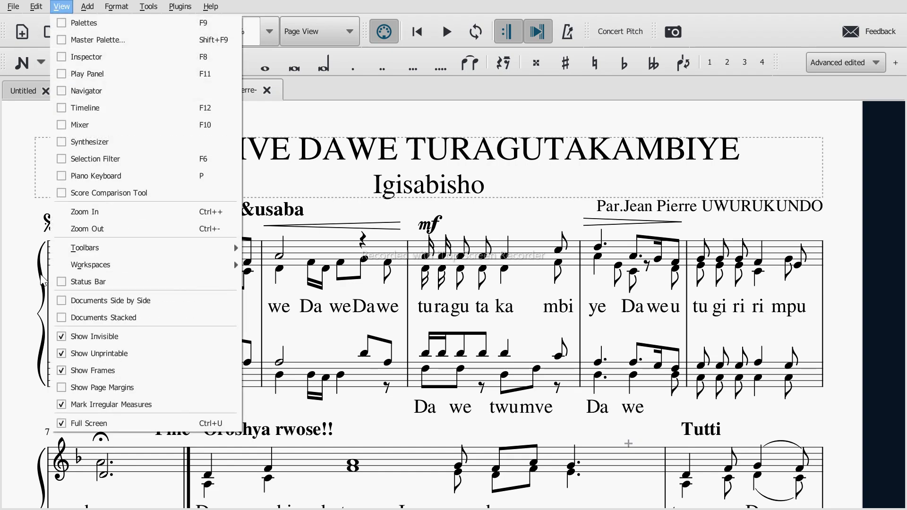
left_click(63, 423)
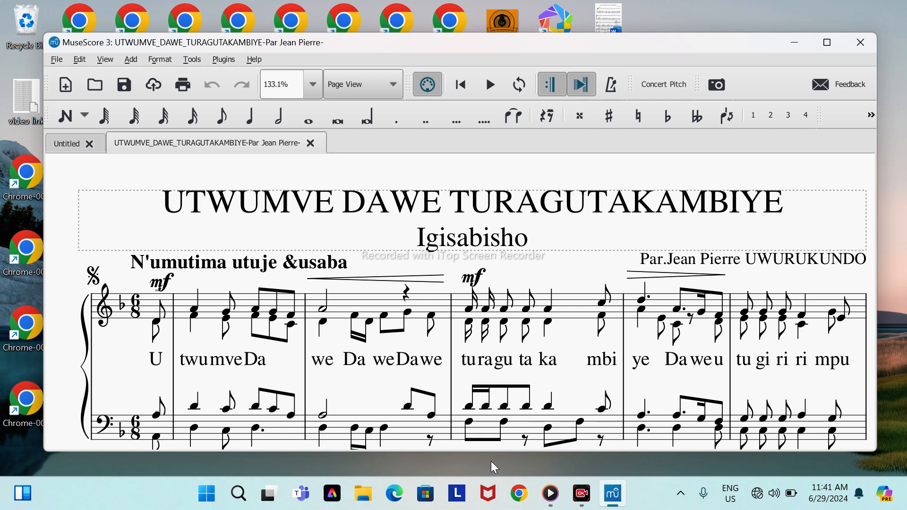
left_click(428, 204)
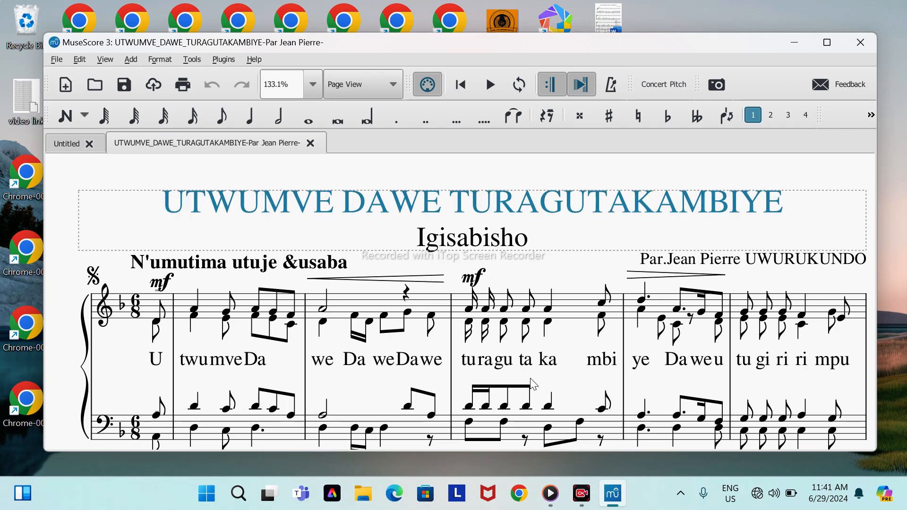
mouse_move(551, 504)
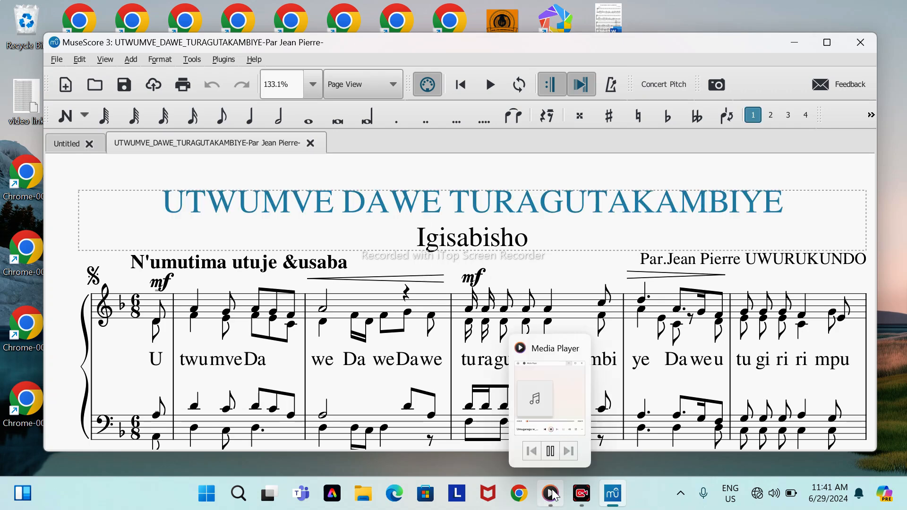
left_click(551, 457)
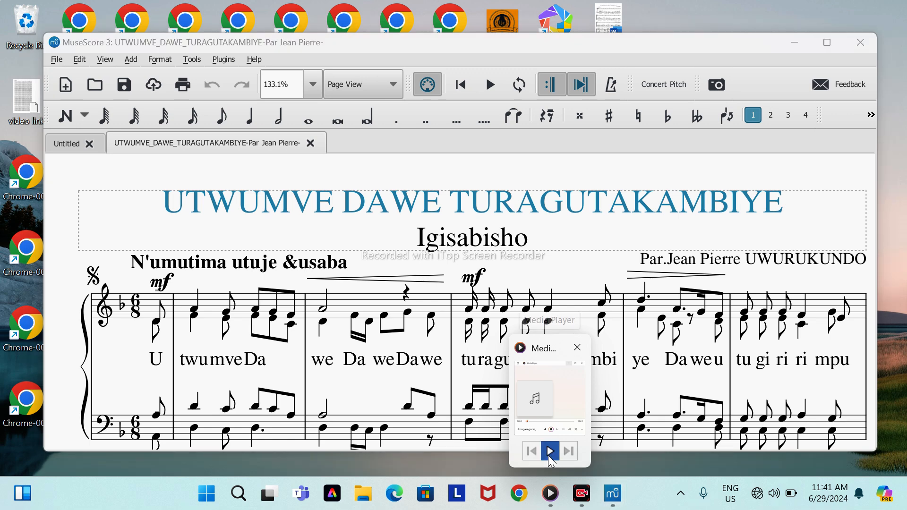
left_click(414, 375)
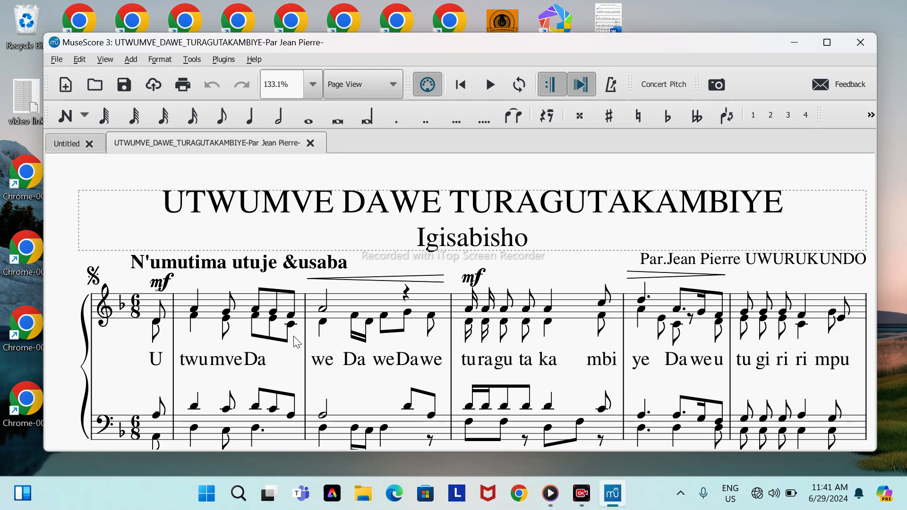
Step: Look through the score down to its closing text frame and return it to full-screen mode
scroll(294, 343, "down", 3)
scroll(294, 343, "down", 10)
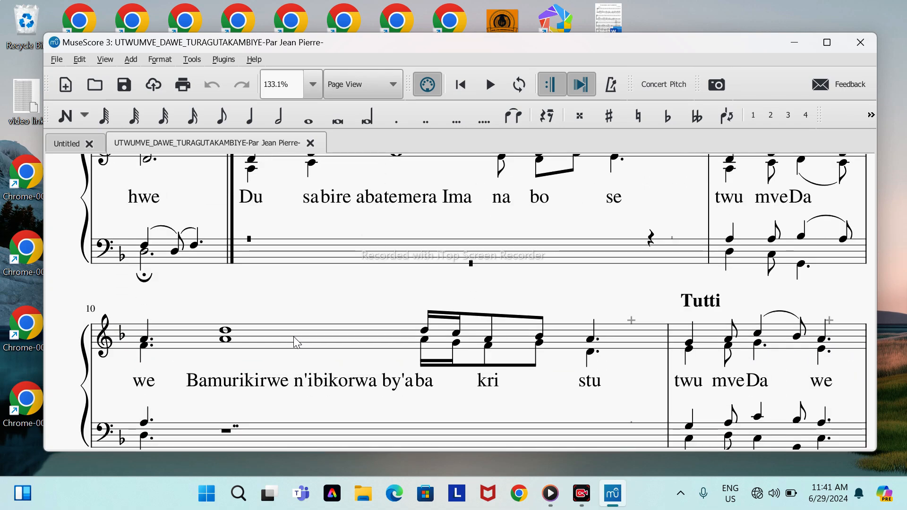
scroll(294, 341, "down", 9)
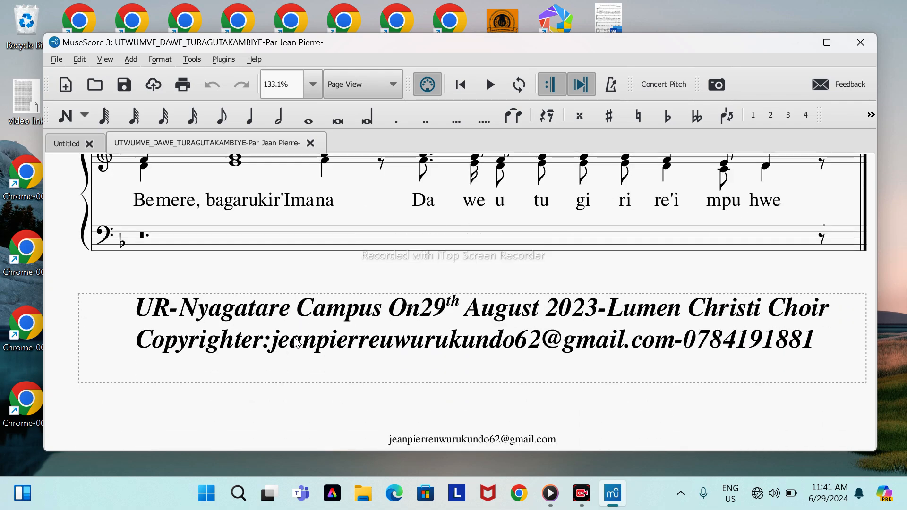
scroll(297, 342, "up", 6)
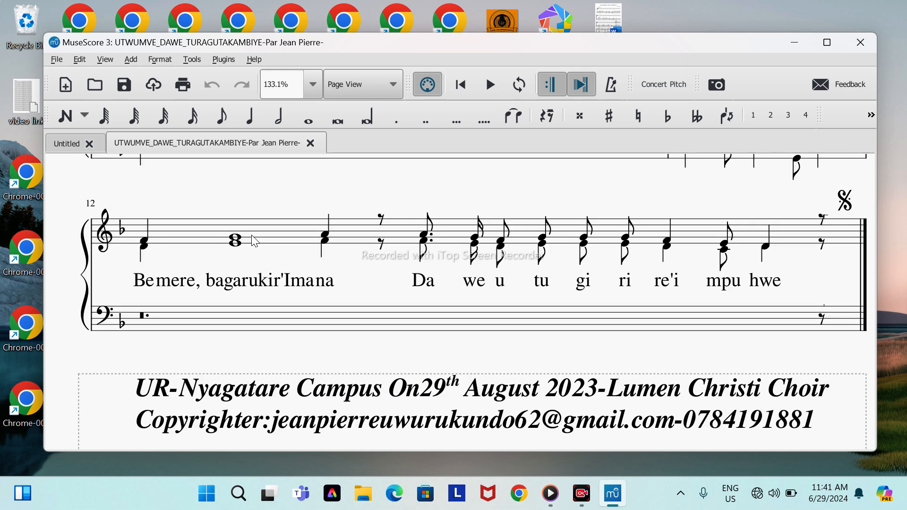
left_click(105, 60)
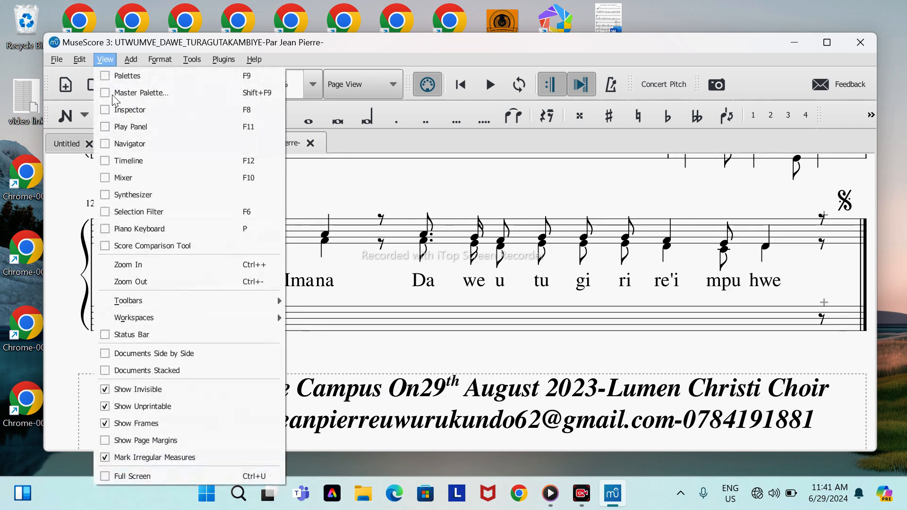
left_click(103, 477)
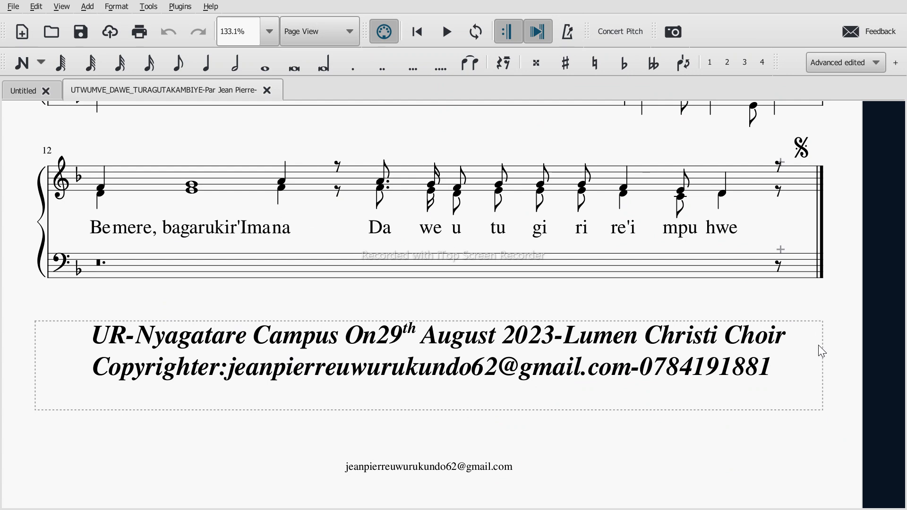
Step: Examine the score from the final system at measure 12 back up to the title
scroll(848, 287, "up", 1)
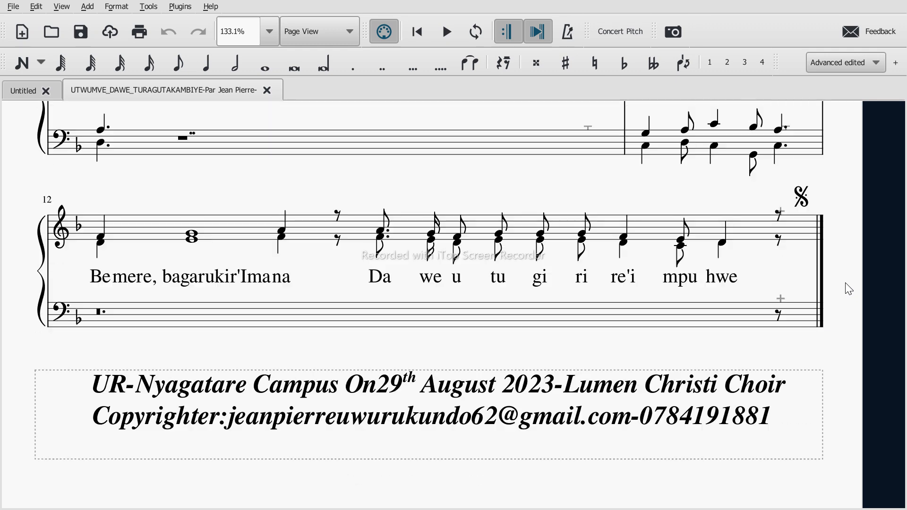
scroll(849, 289, "up", 1)
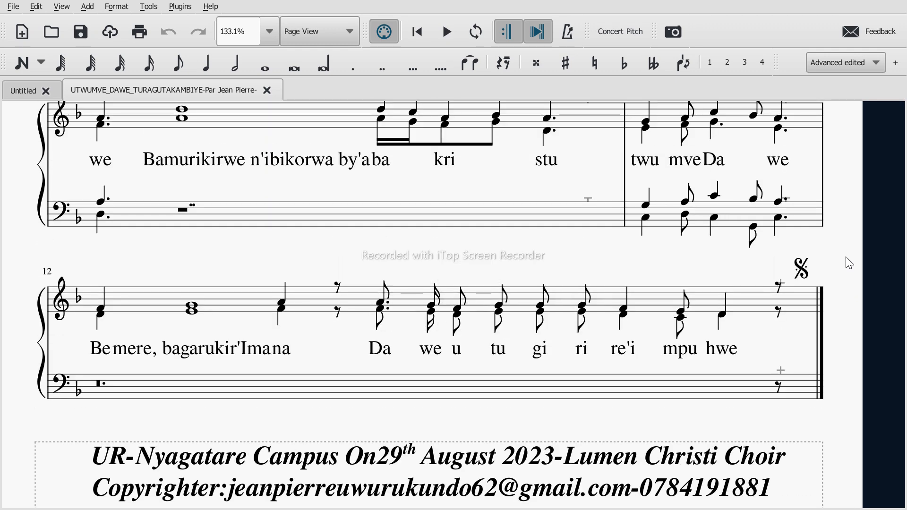
left_click(673, 400)
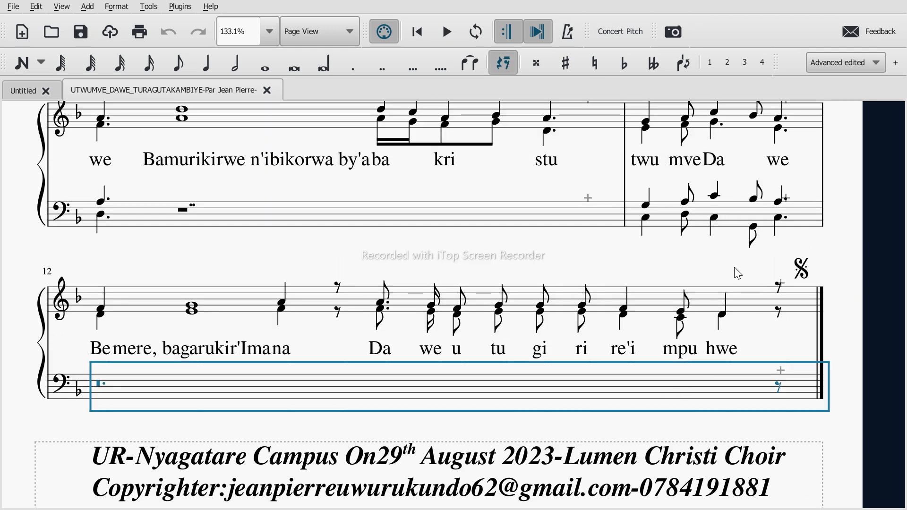
left_click(770, 263)
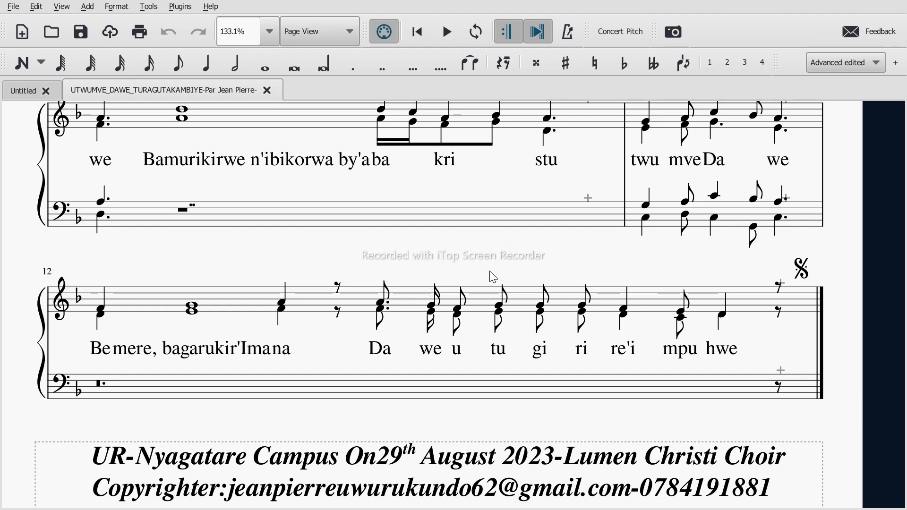
scroll(493, 277, "up", 5)
scroll(493, 277, "up", 3)
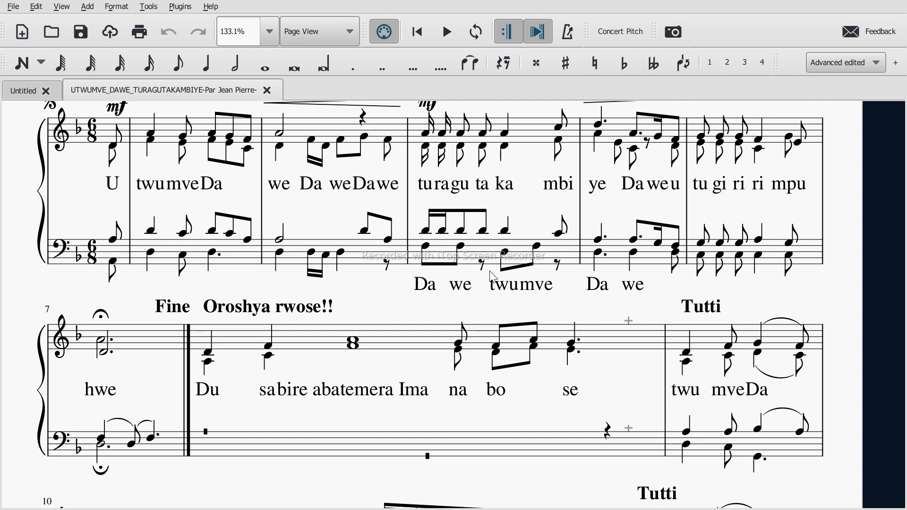
scroll(493, 277, "up", 3)
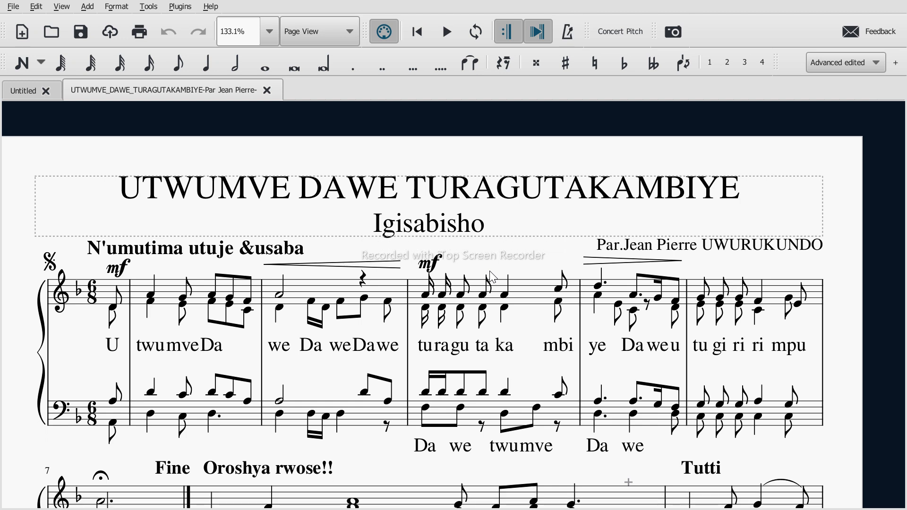
scroll(493, 276, "left", 1)
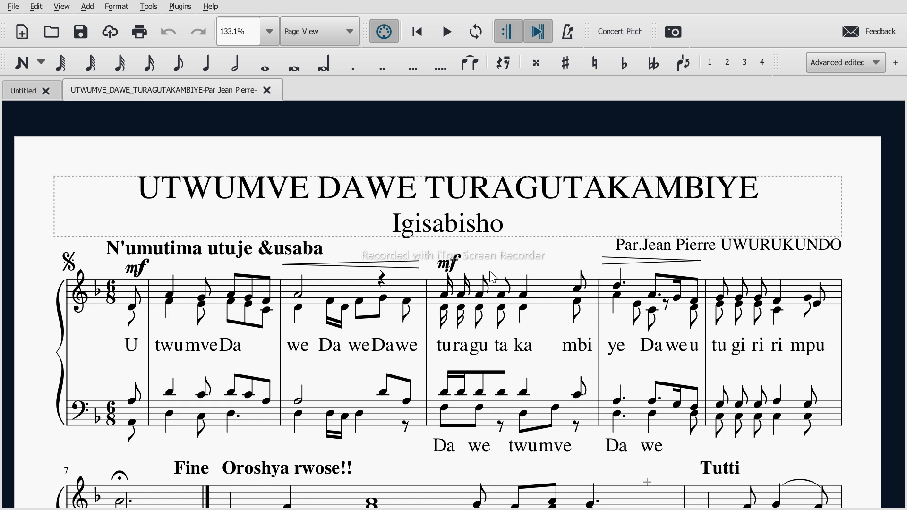
Step: Open the score's Style settings and turn on Hide empty staves within systems
scroll(493, 277, "down", 1)
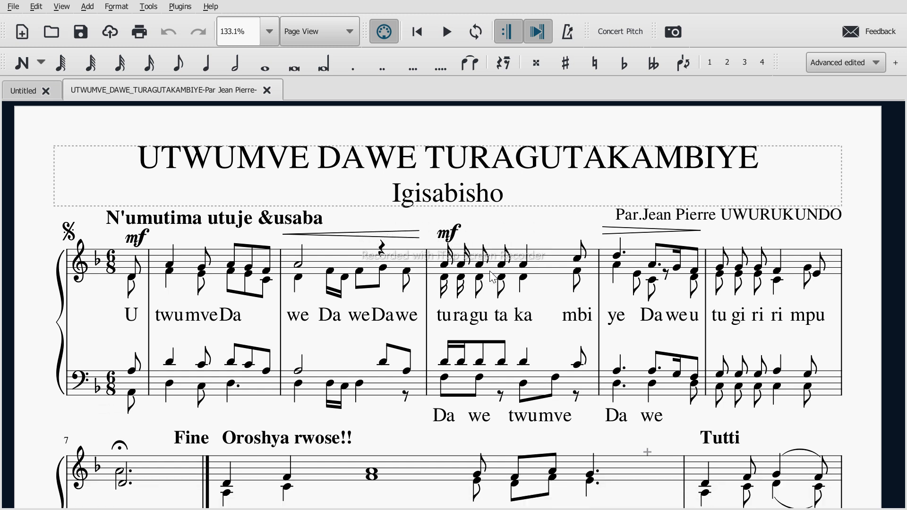
scroll(509, 221, "down", 1)
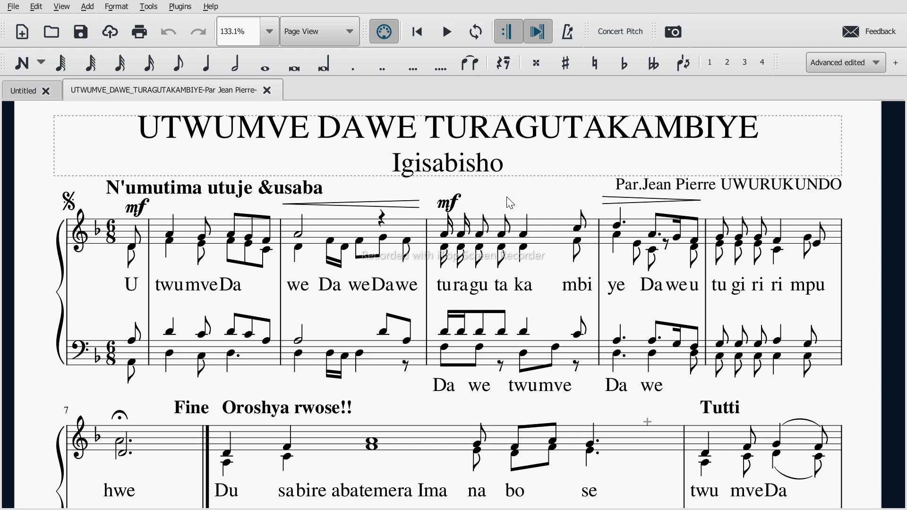
right_click(510, 203)
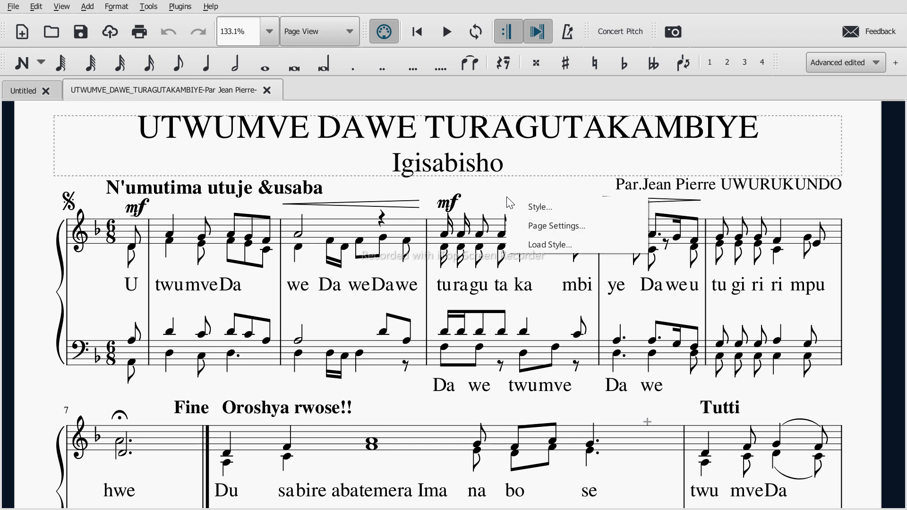
left_click(549, 213)
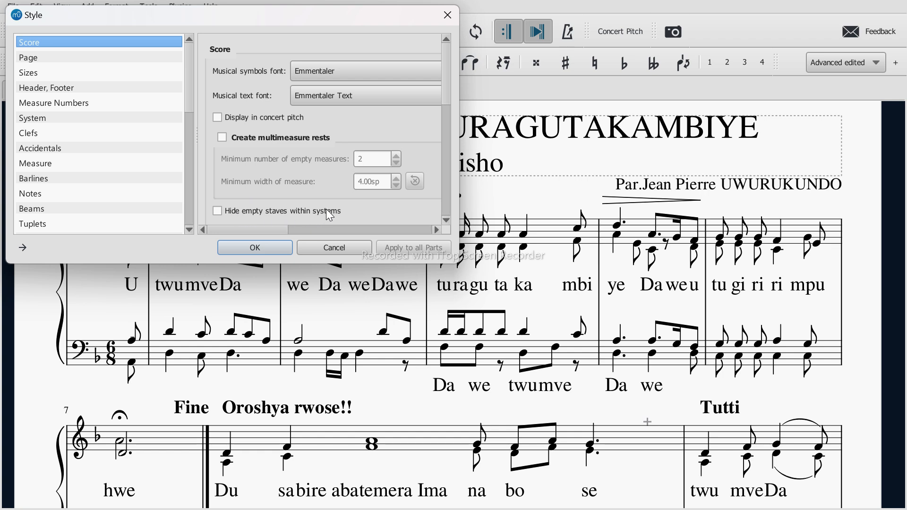
scroll(327, 210, "down", 3)
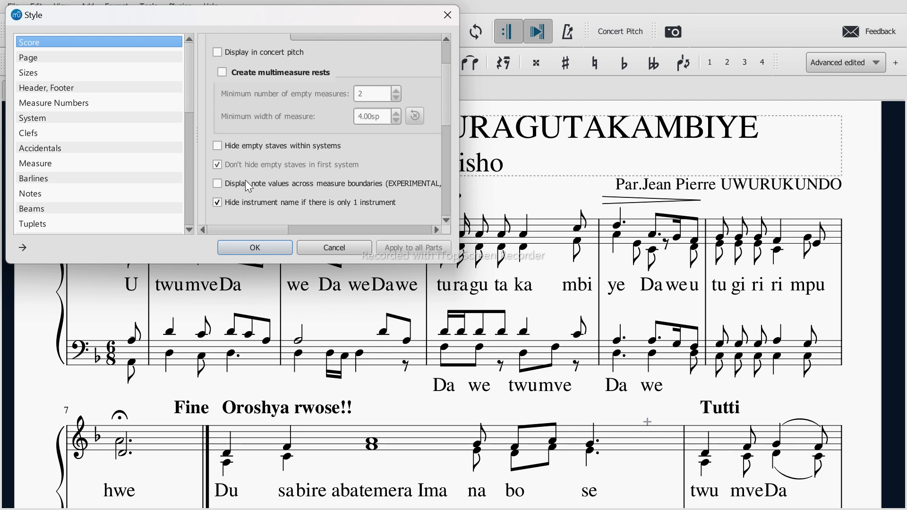
left_click(218, 147)
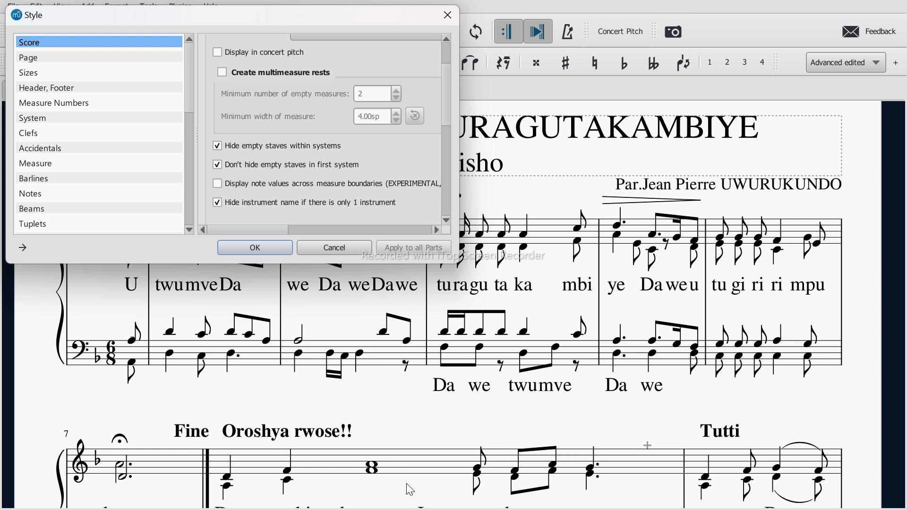
Step: Switch Hide empty staves within systems off and on several times to compare the layouts, leaving it on
left_click(216, 144)
left_click(217, 145)
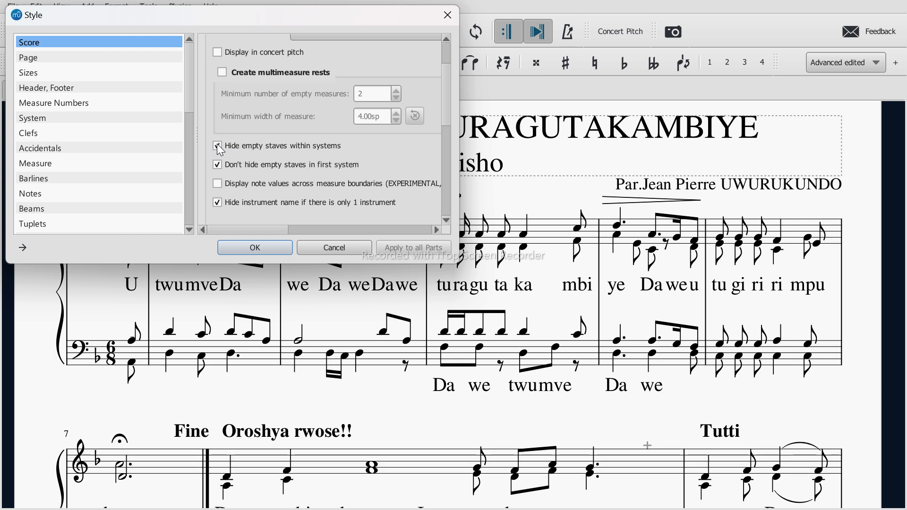
left_click(217, 144)
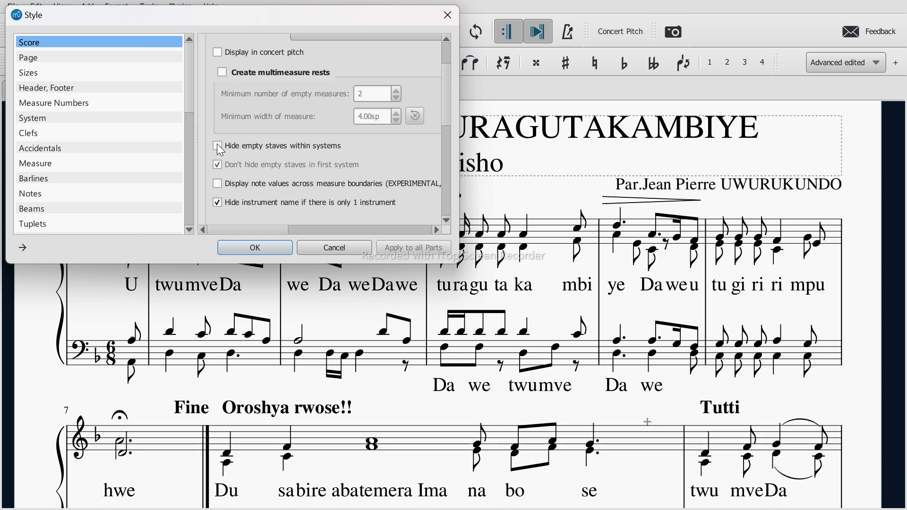
left_click(217, 144)
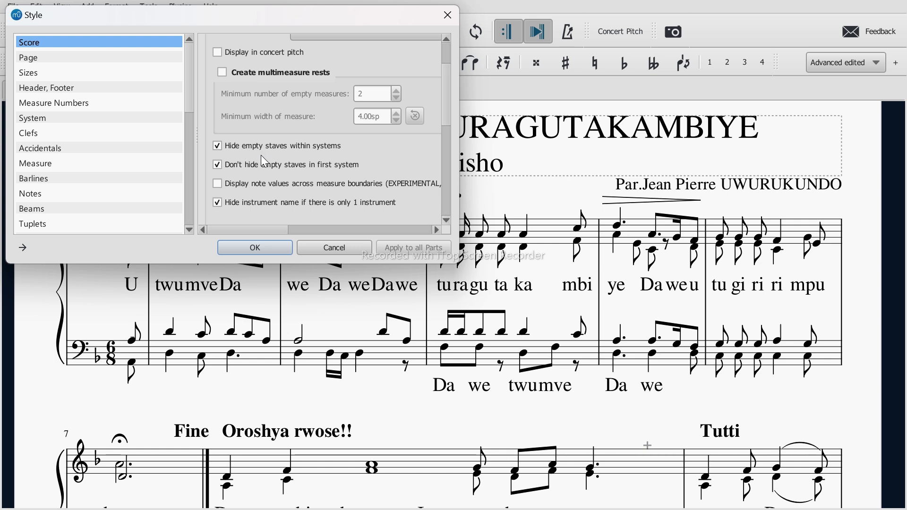
left_click(216, 145)
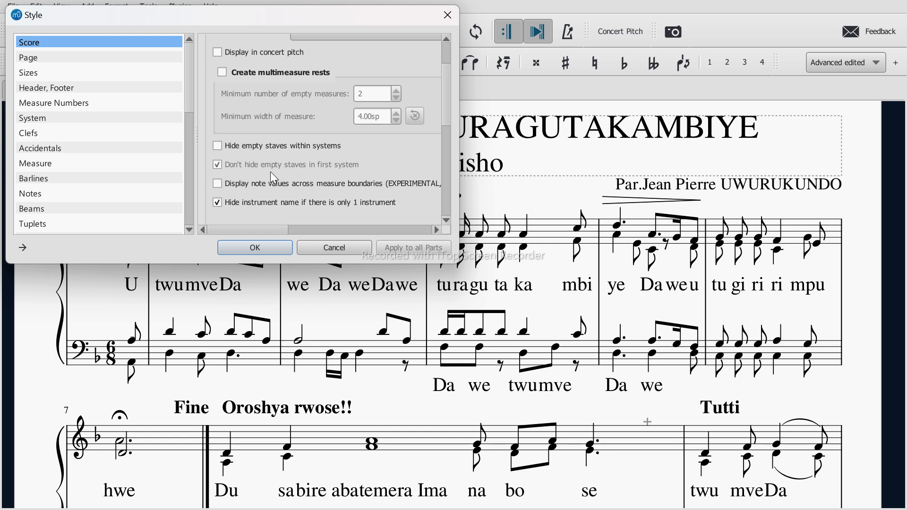
left_click(217, 148)
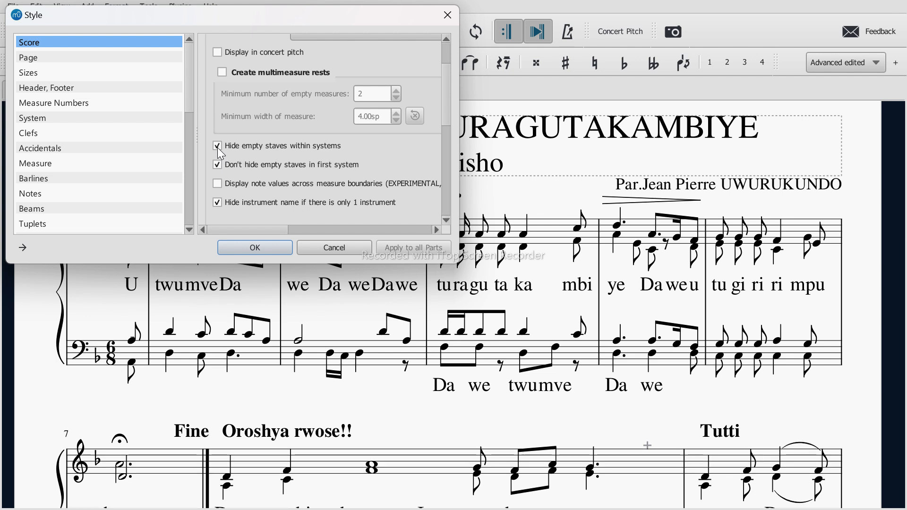
Step: Turn off Don't hide empty staves in first system, apply the style, and review the score down to measure 12
left_click(217, 164)
left_click(259, 248)
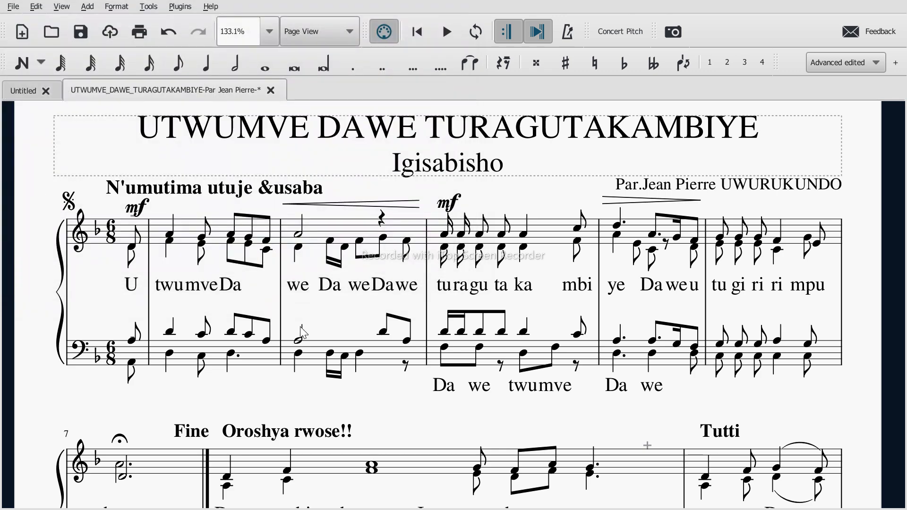
scroll(315, 354, "down", 5)
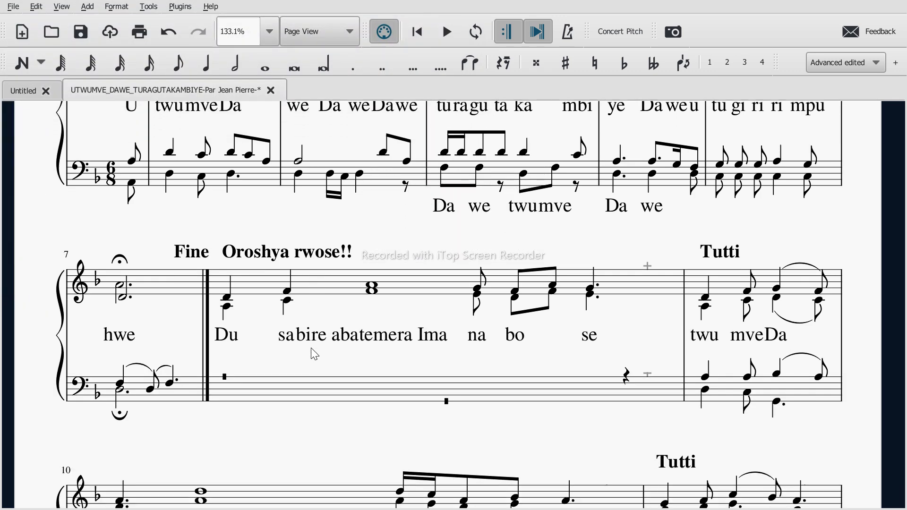
scroll(312, 352, "down", 10)
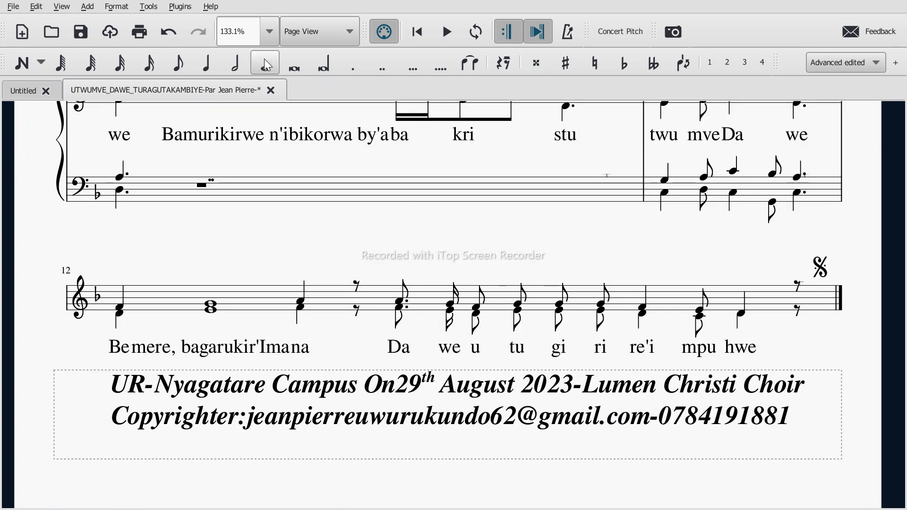
Step: Undo and redo the empty-staff style change to compare measure 12 with and without its bass staff, ending with the change undone
left_click(164, 32)
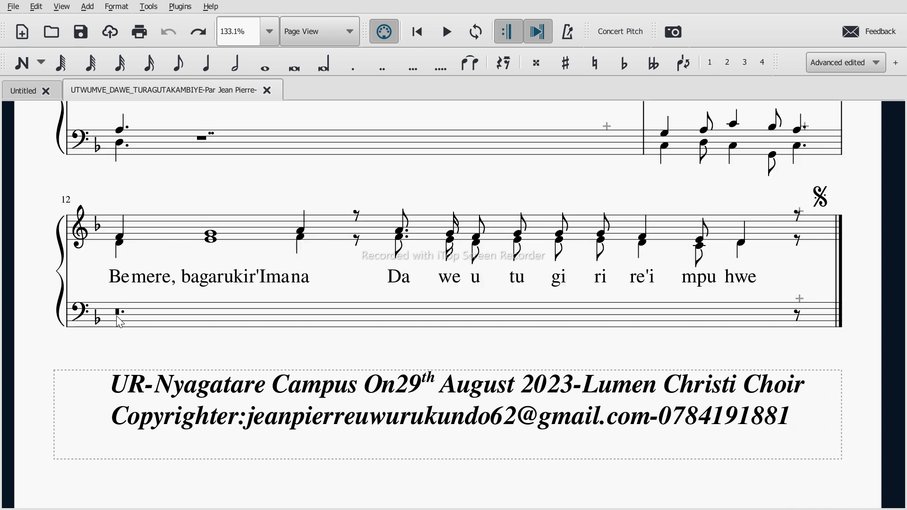
left_click(444, 318)
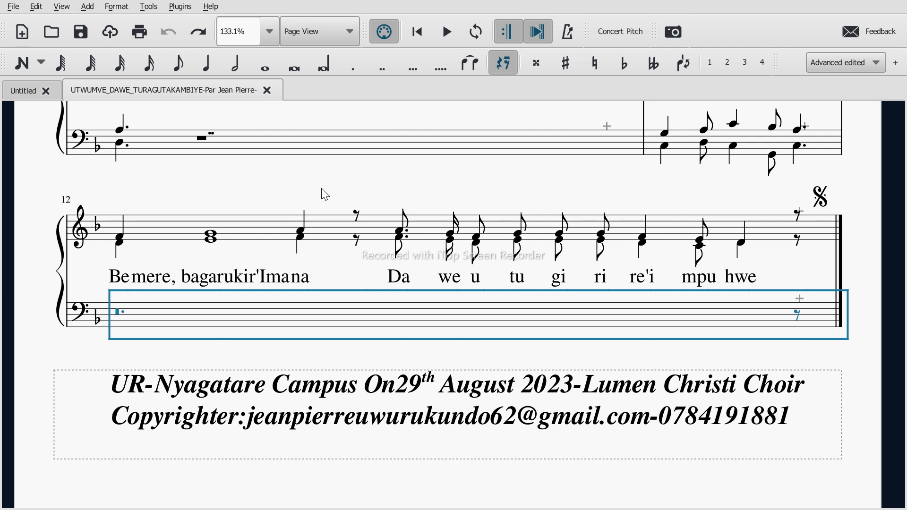
left_click(338, 184)
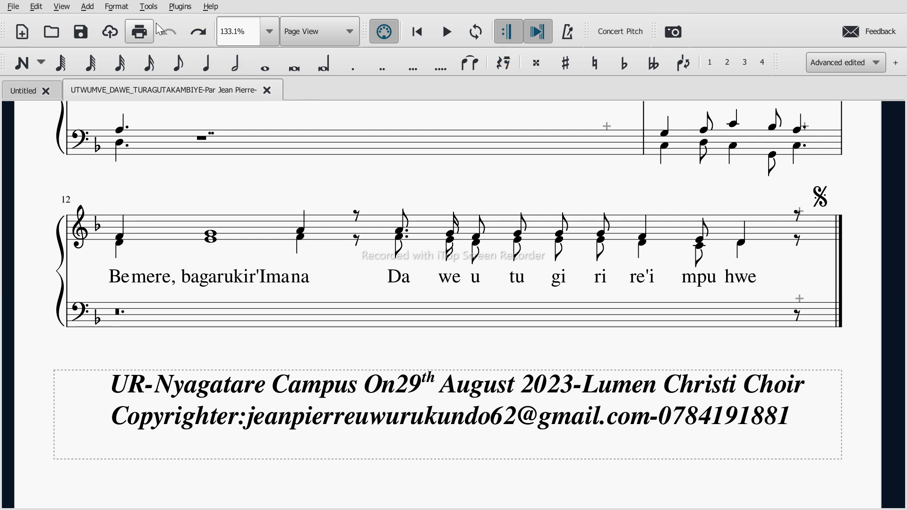
left_click(198, 32)
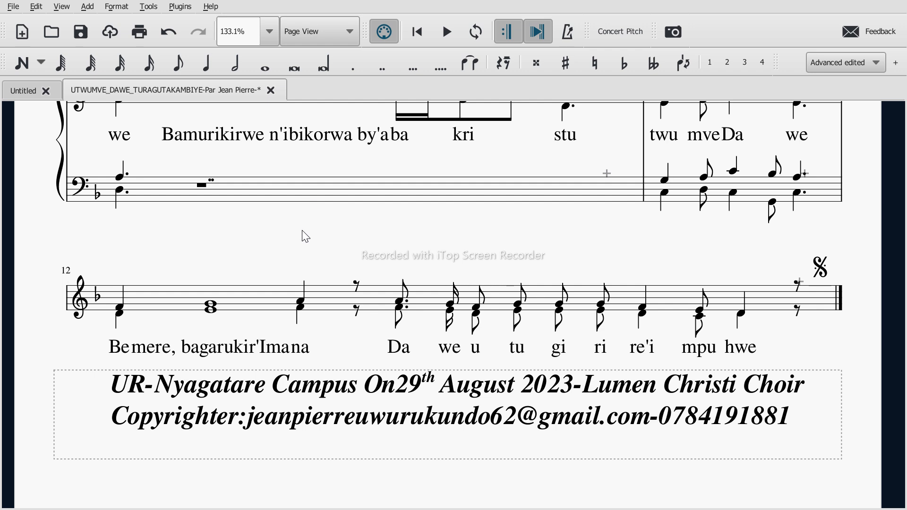
left_click(168, 31)
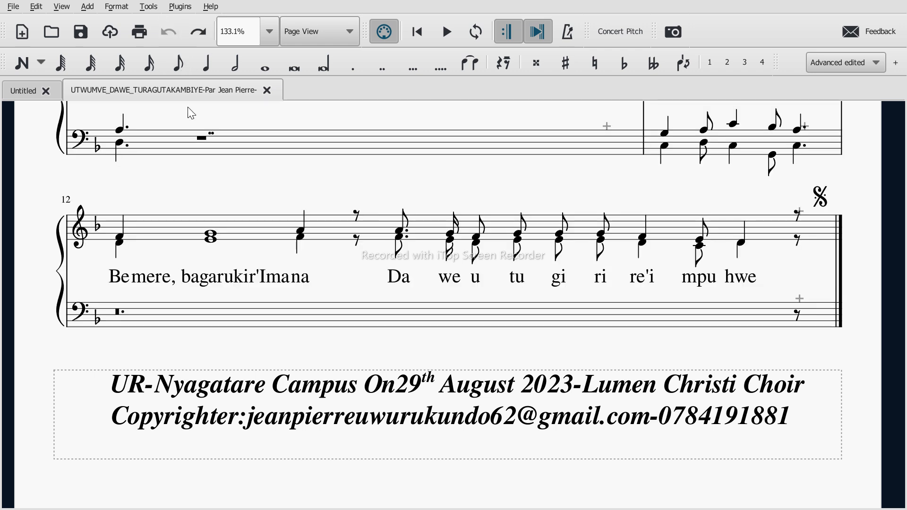
Step: Hide empty staves within systems, including the first system, through the Style settings, and undo and redo the change to demonstrate it
left_click(283, 316)
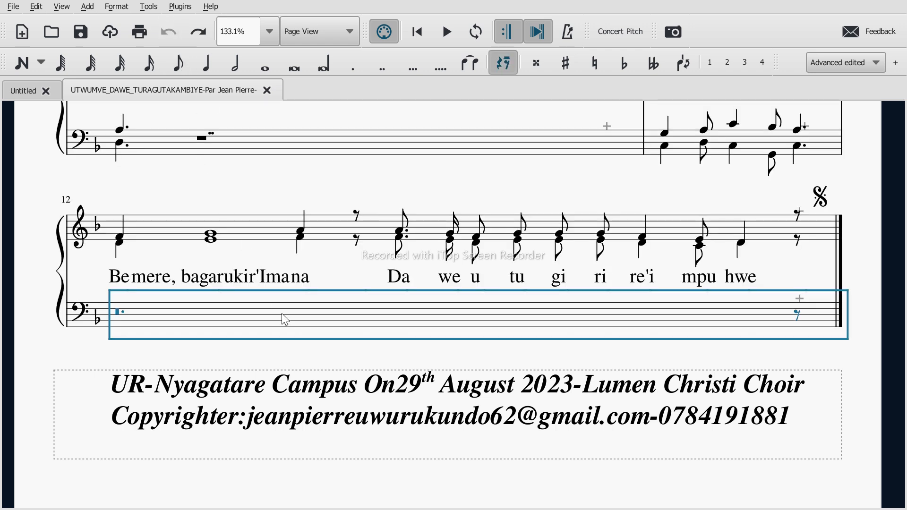
left_click(299, 178)
right_click(299, 179)
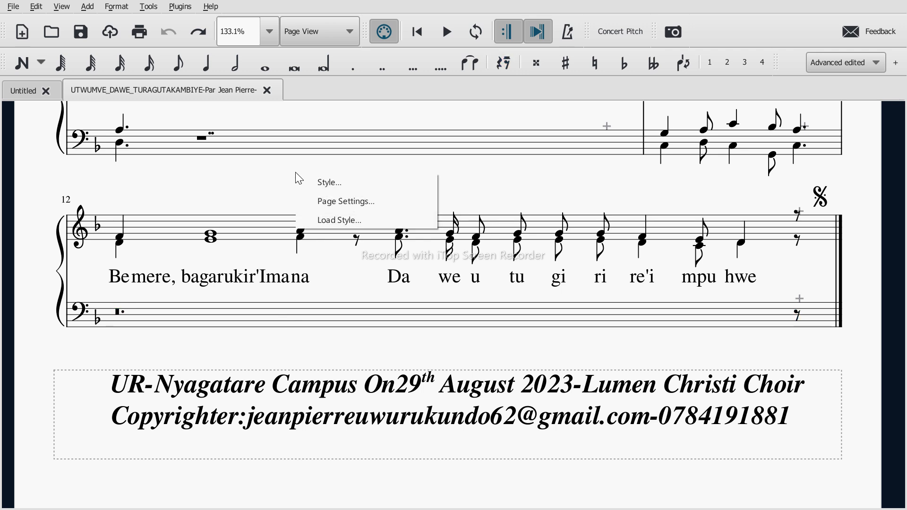
left_click(316, 184)
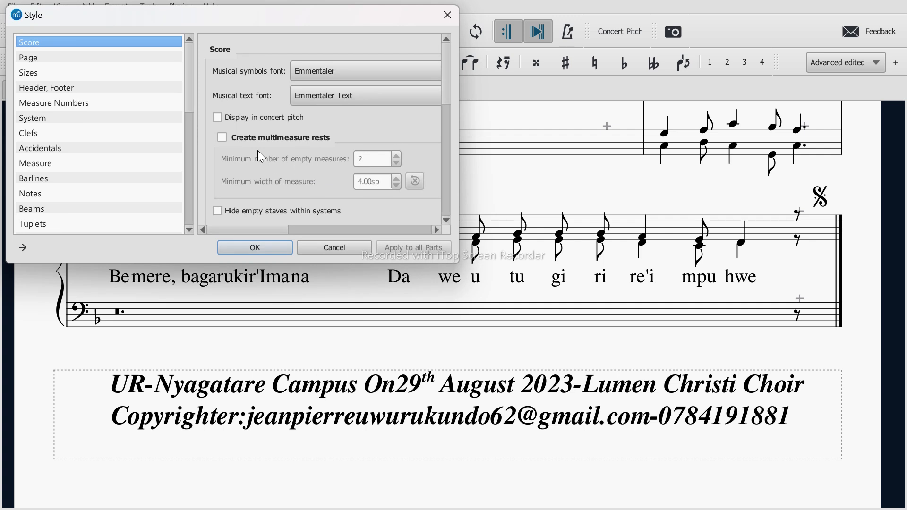
scroll(239, 180, "down", 3)
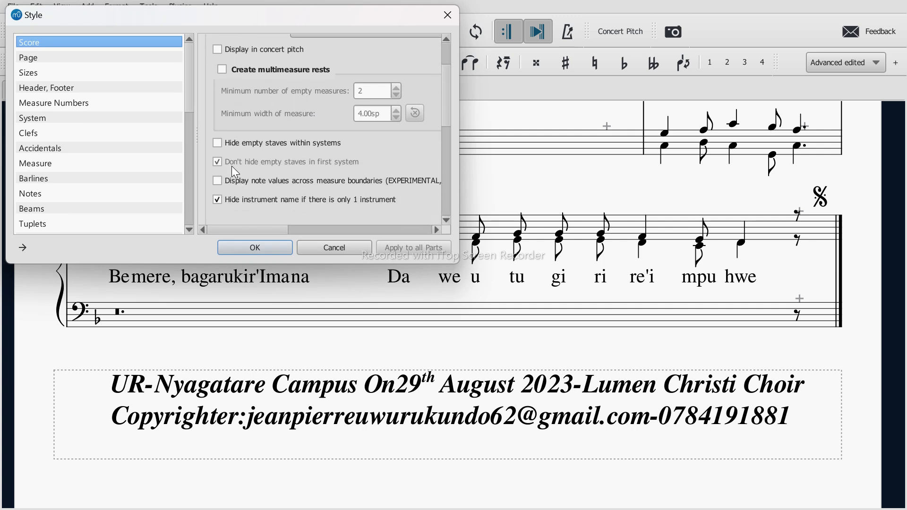
left_click(218, 143)
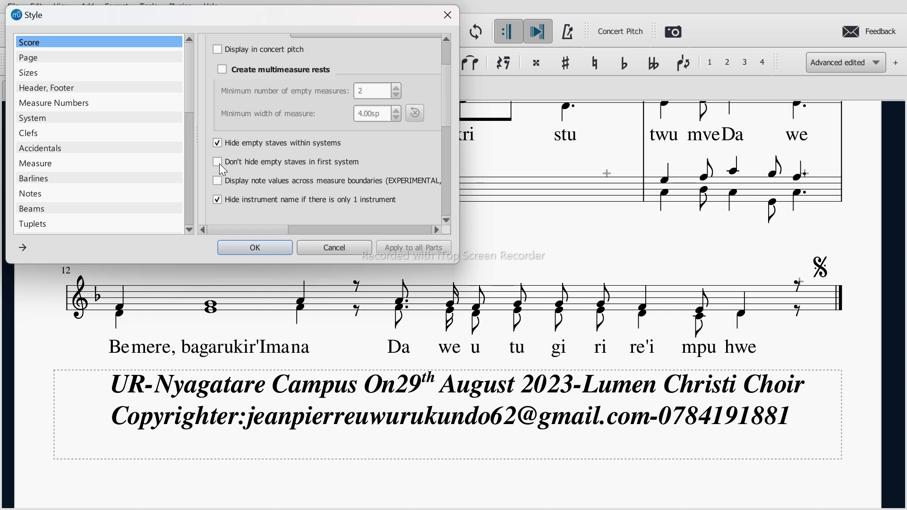
left_click(245, 251)
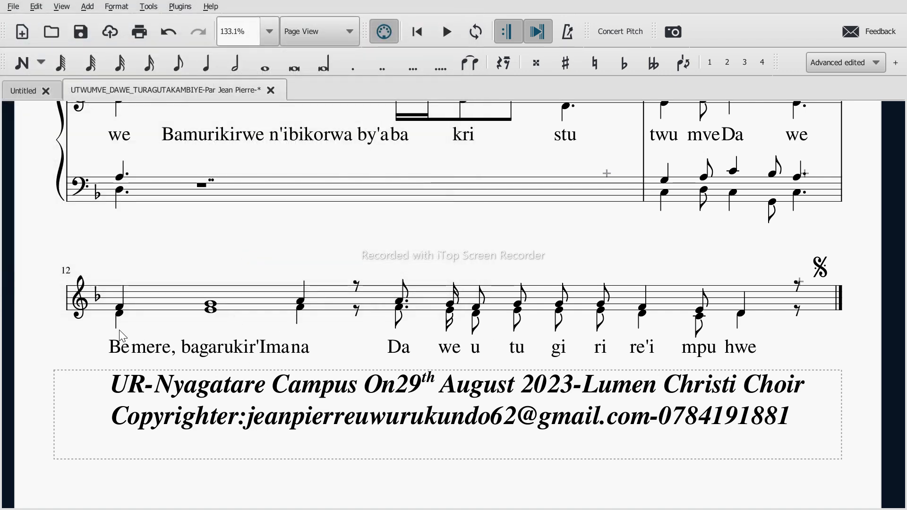
left_click(169, 32)
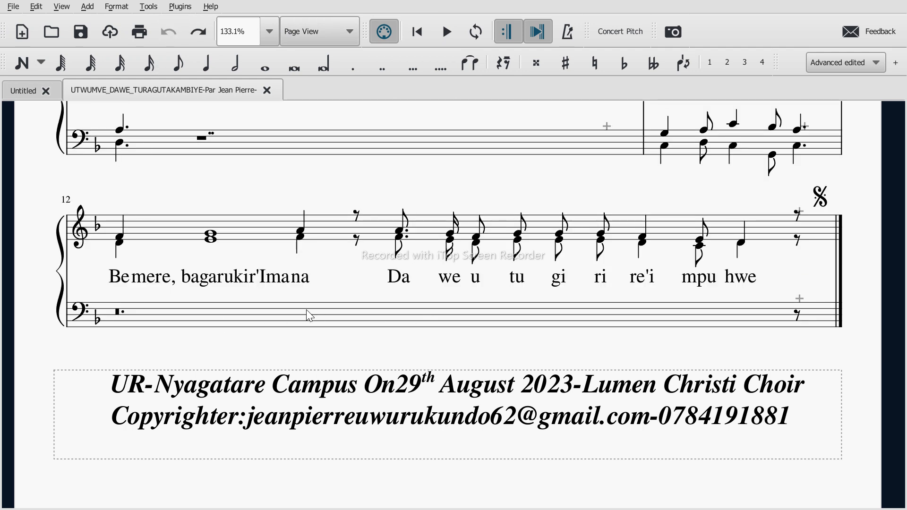
left_click(207, 32)
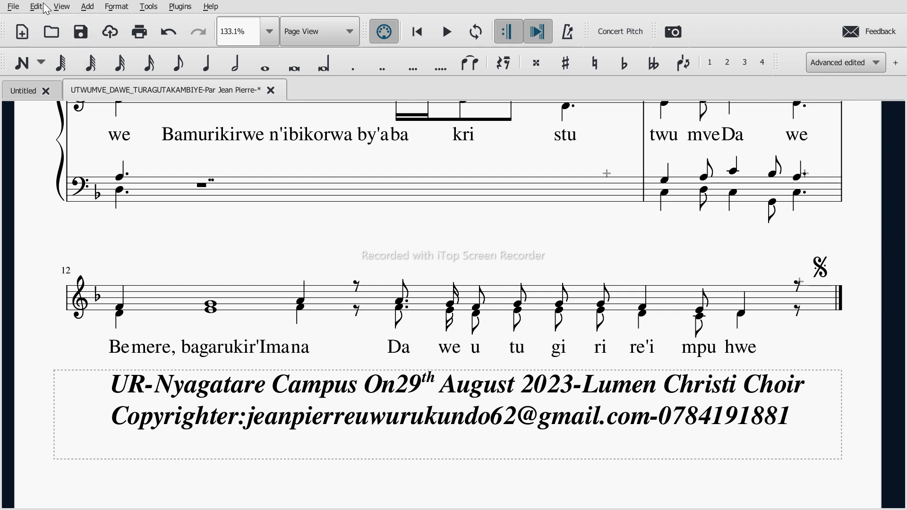
Step: Leave full-screen mode and look back through the score from measure 12 up to its title
left_click(58, 8)
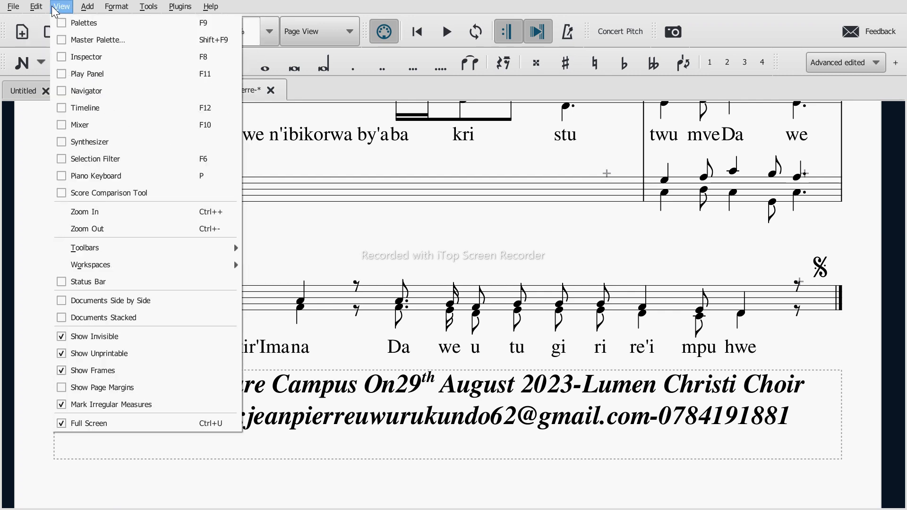
left_click(62, 425)
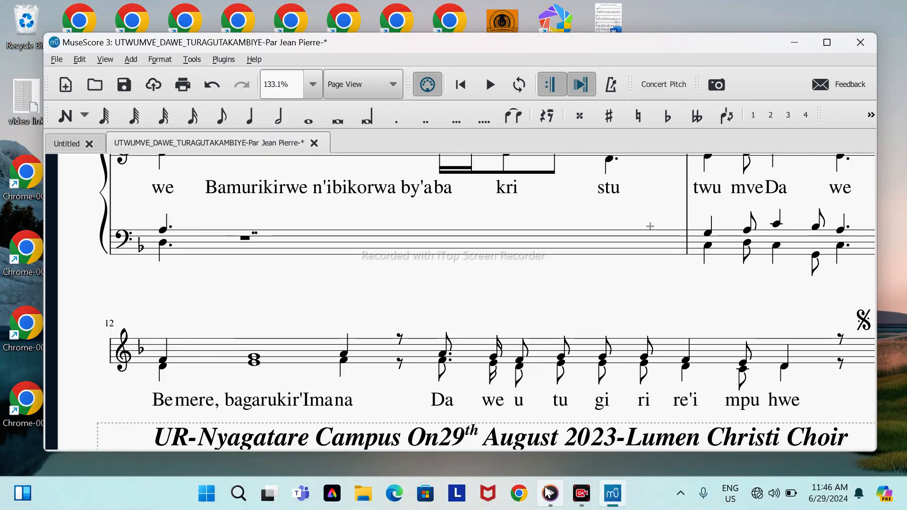
mouse_move(551, 494)
left_click(550, 451)
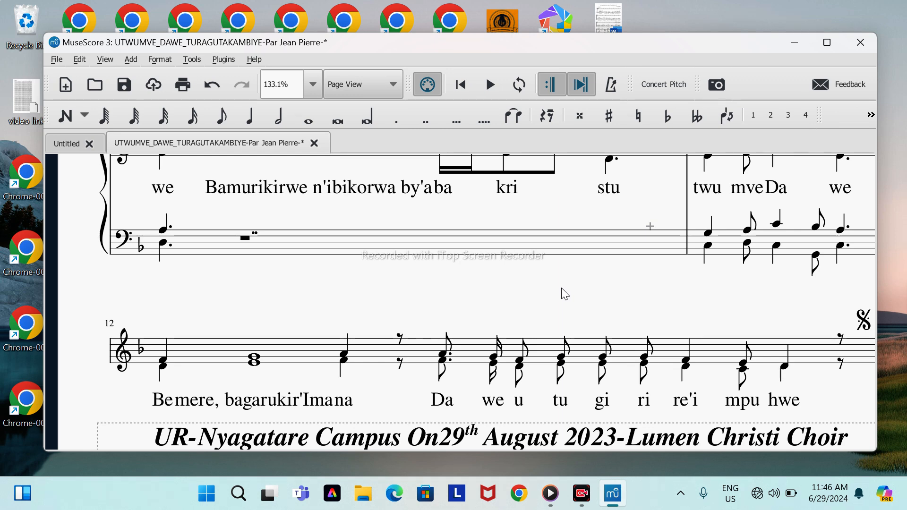
scroll(565, 294, "up", 3)
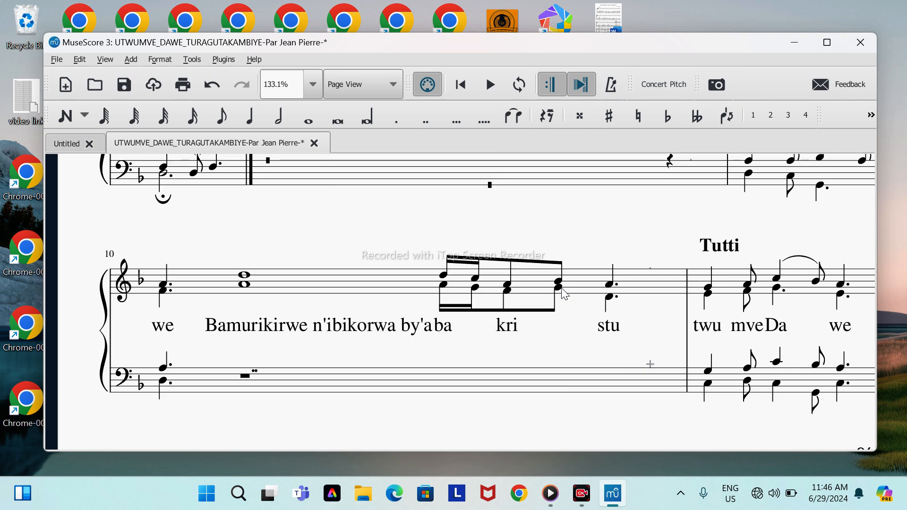
scroll(565, 294, "up", 4)
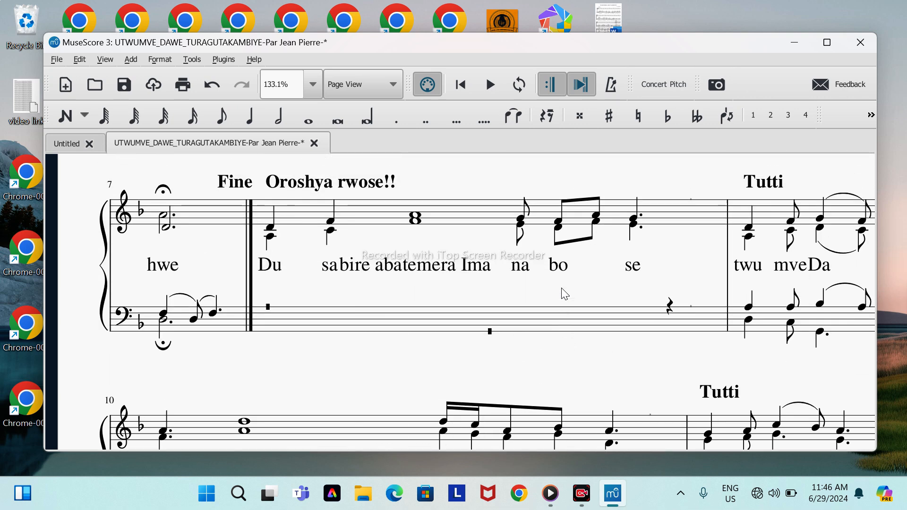
scroll(565, 294, "up", 4)
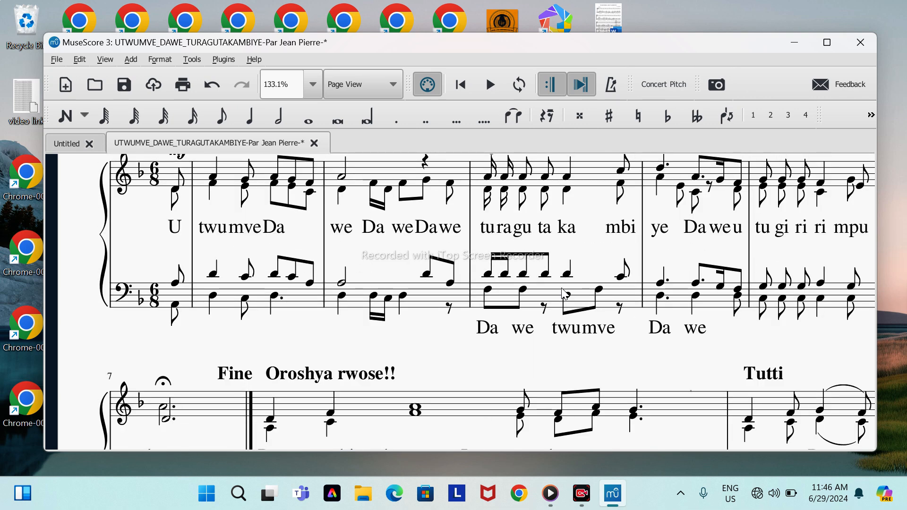
scroll(562, 288, "up", 2)
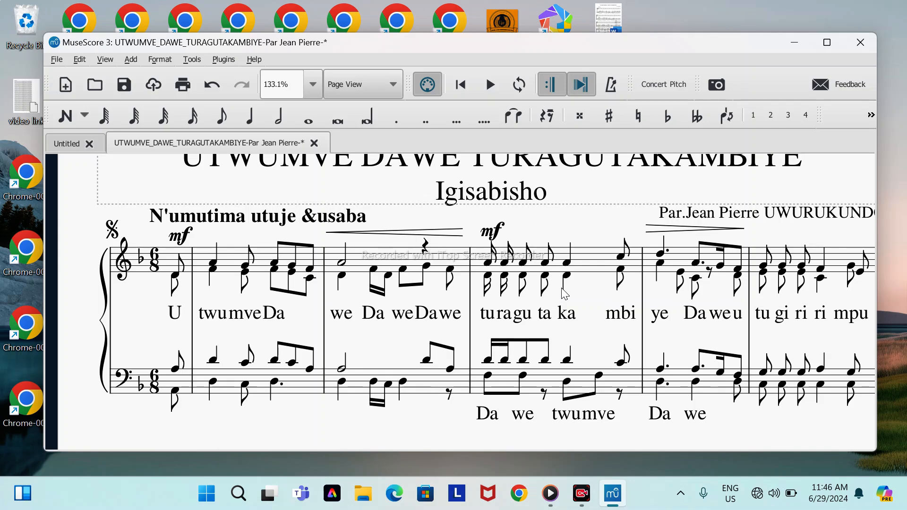
scroll(564, 293, "up", 1)
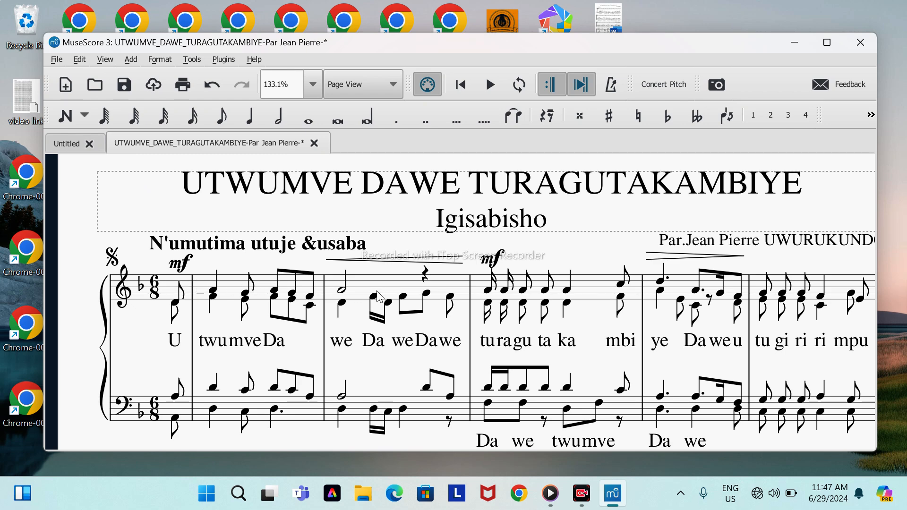
Step: Undo the hiding of empty staves and review the score down to the footer below measure 12
scroll(387, 359, "down", 10)
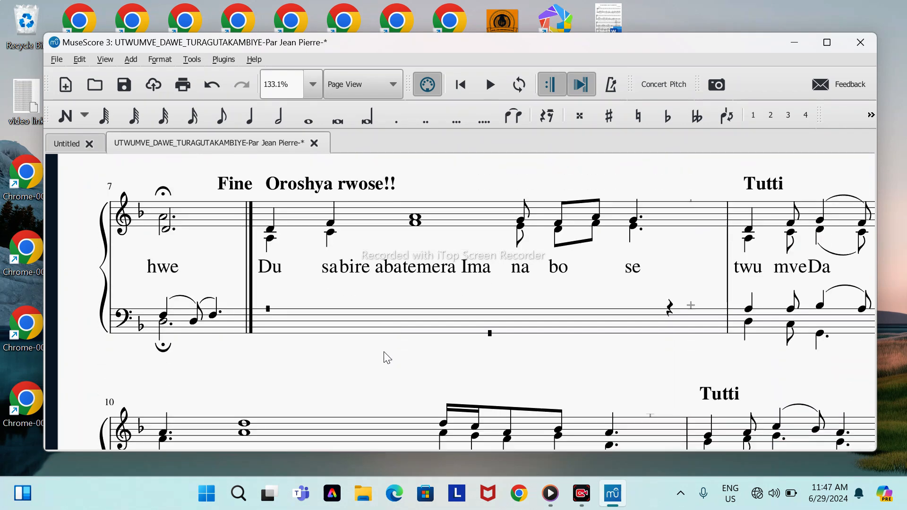
scroll(386, 326, "down", 2)
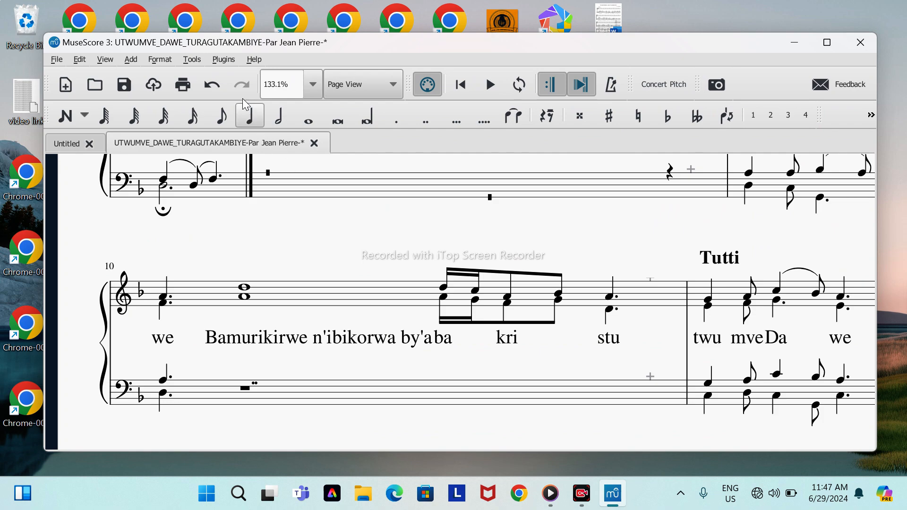
left_click(206, 87)
scroll(310, 310, "down", 5)
scroll(327, 226, "up", 1)
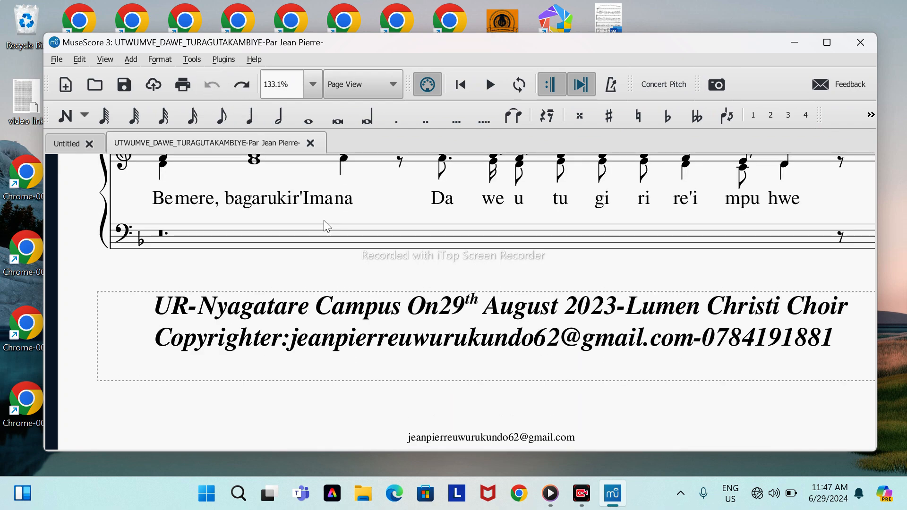
Step: Turn on Hide empty staves within systems in the Style settings, apply it, and inspect the system at measure 12
right_click(365, 265)
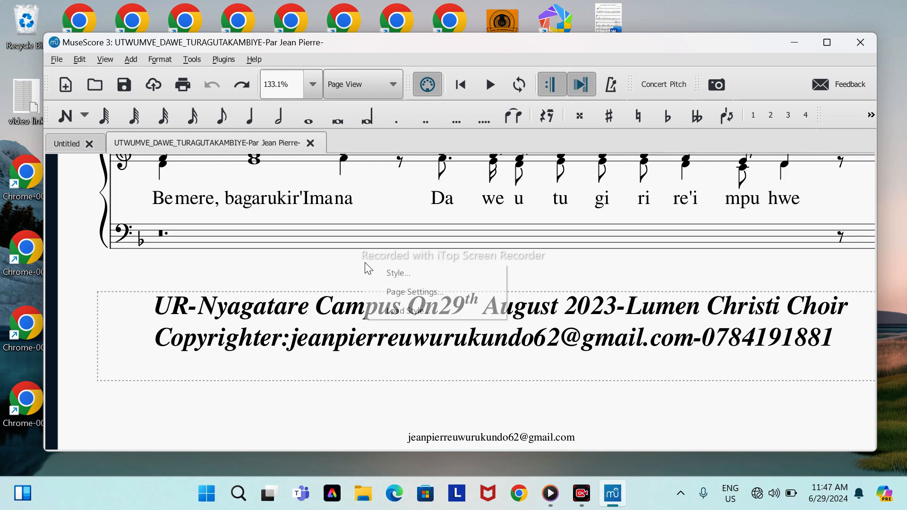
left_click(376, 274)
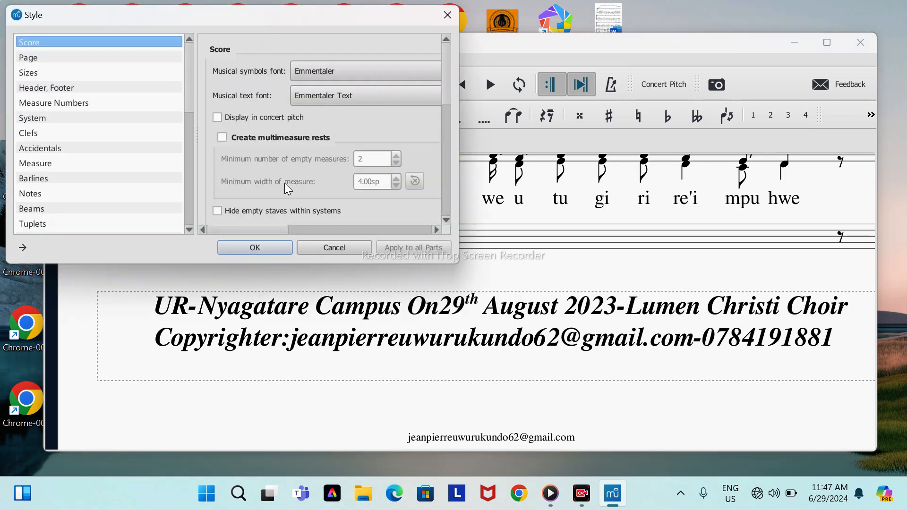
scroll(284, 183, "down", 2)
left_click(218, 126)
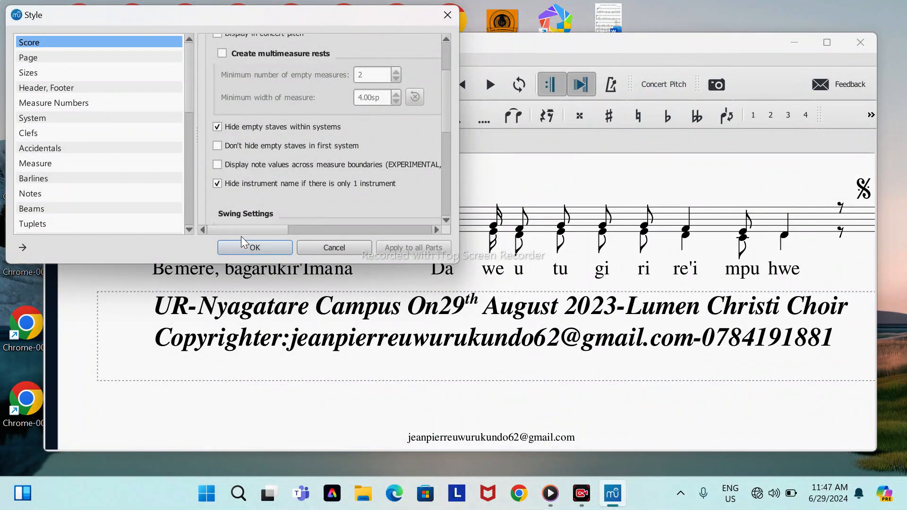
left_click(250, 249)
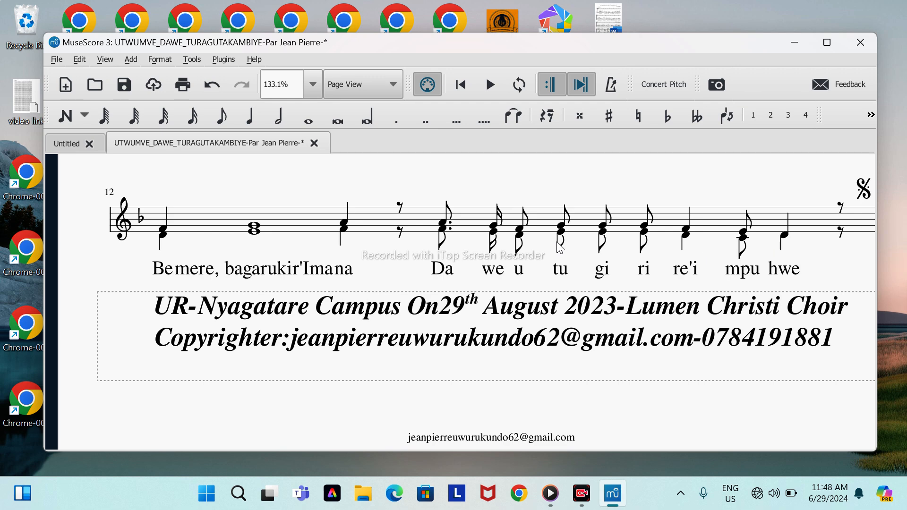
scroll(560, 247, "up", 2)
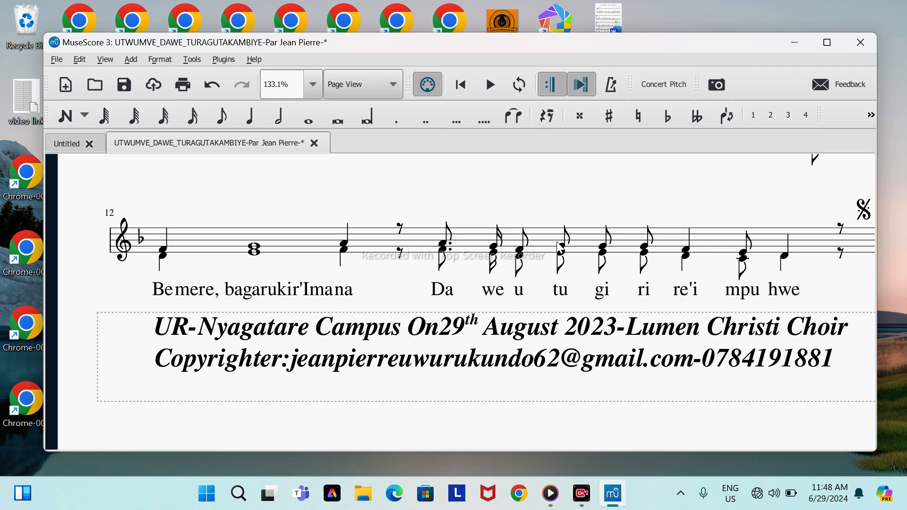
scroll(560, 246, "up", 1)
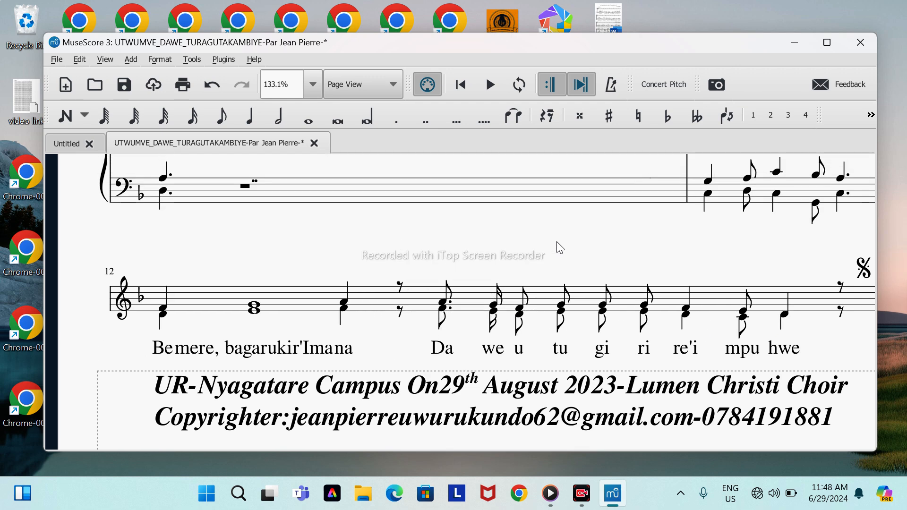
Step: Undo the empty-staff style change and check the bass staff from measure 7 to measure 12
left_click(212, 85)
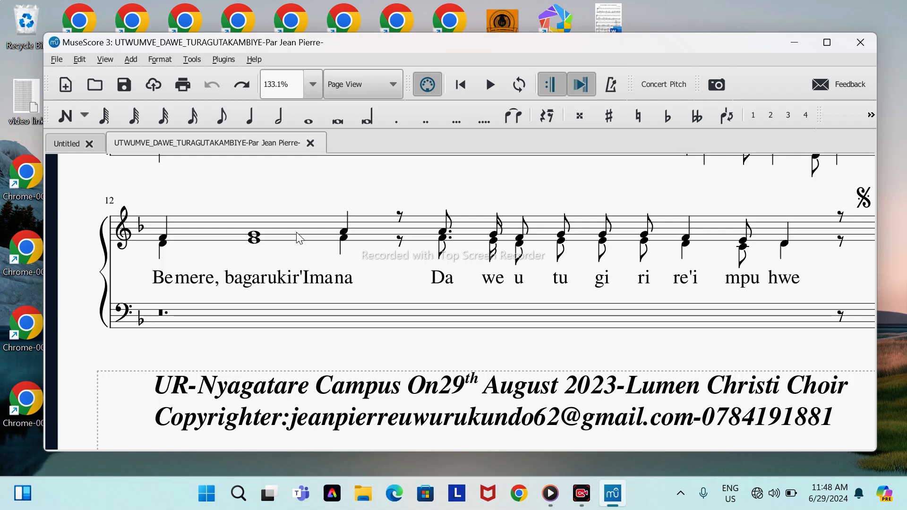
scroll(296, 232, "up", 3)
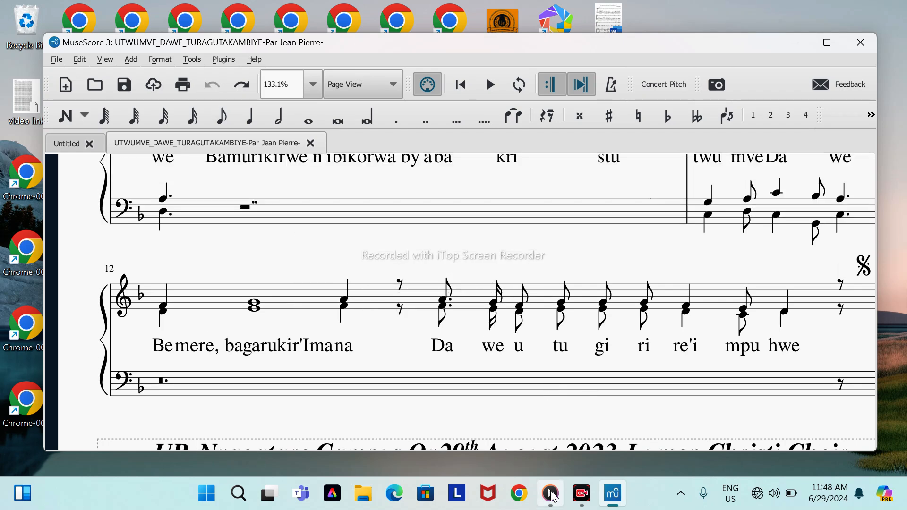
mouse_move(550, 494)
left_click(551, 452)
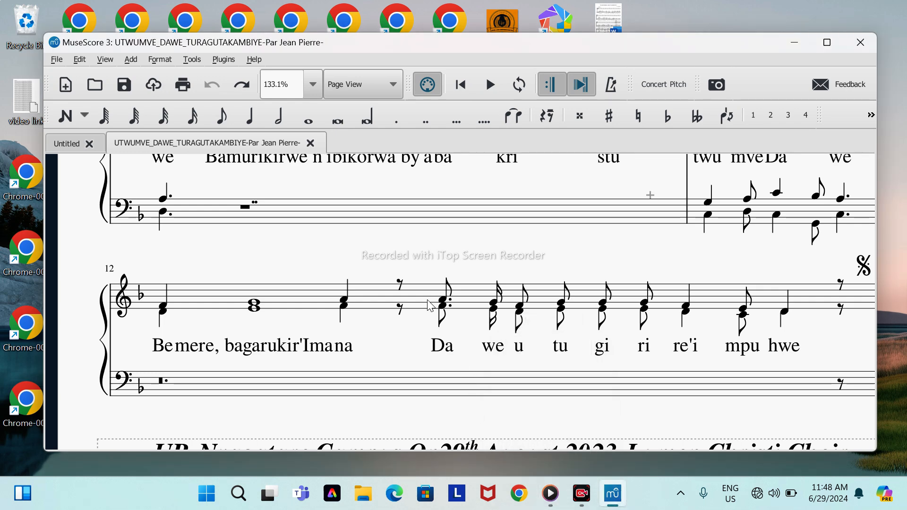
scroll(409, 253, "up", 3)
scroll(409, 254, "up", 5)
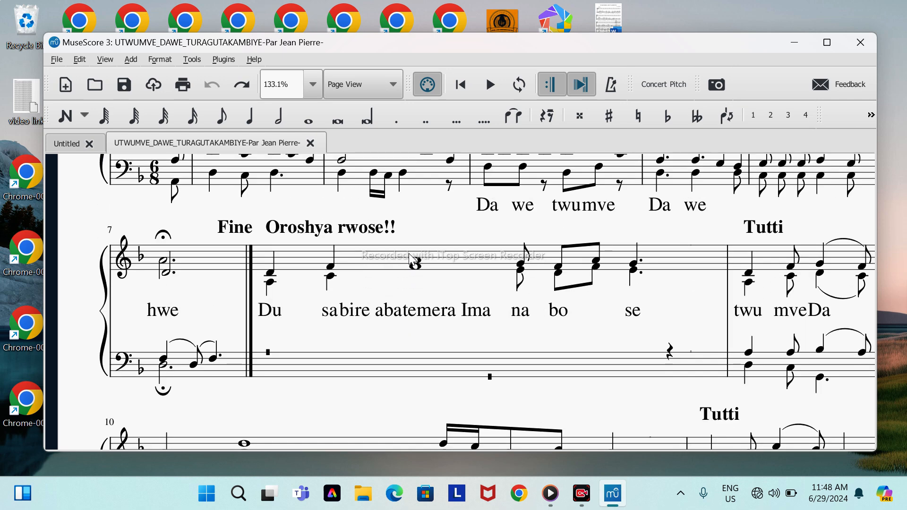
scroll(410, 255, "down", 8)
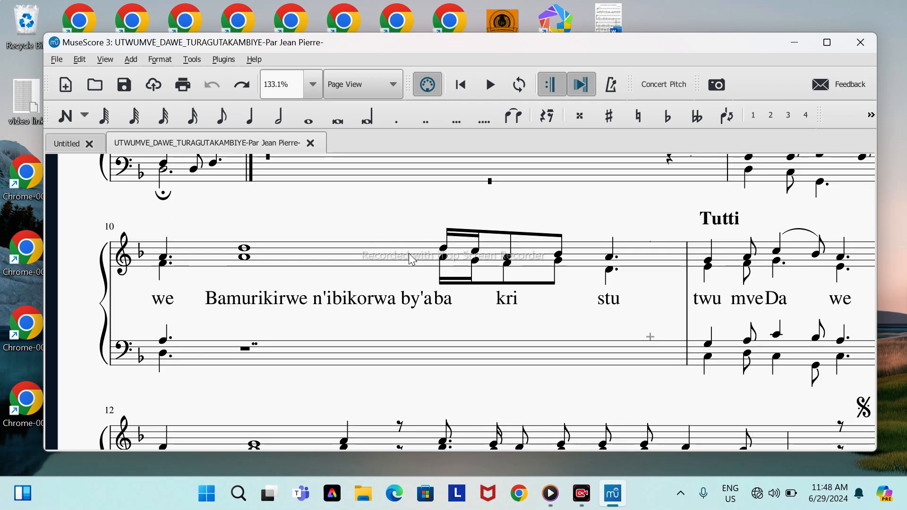
scroll(409, 253, "down", 2)
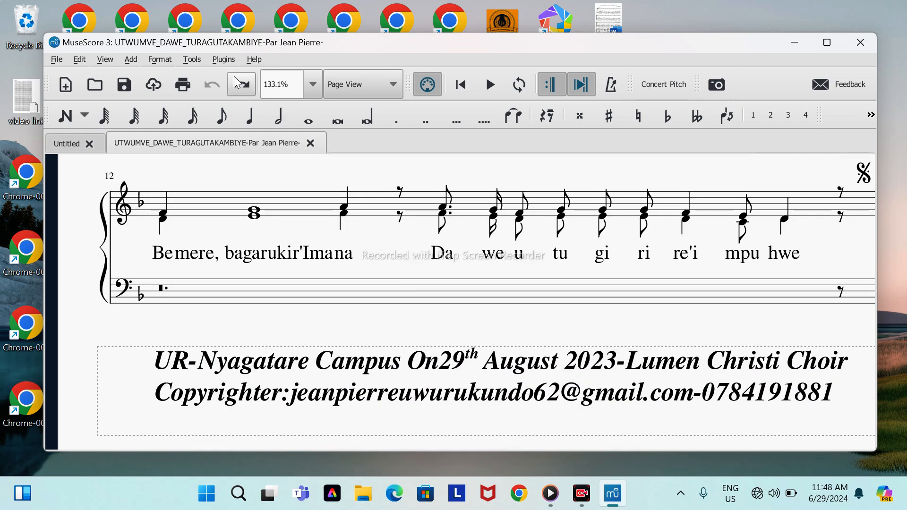
Step: Redo the hiding of empty staves and compare the systems at measures 10 and 12
left_click(246, 88)
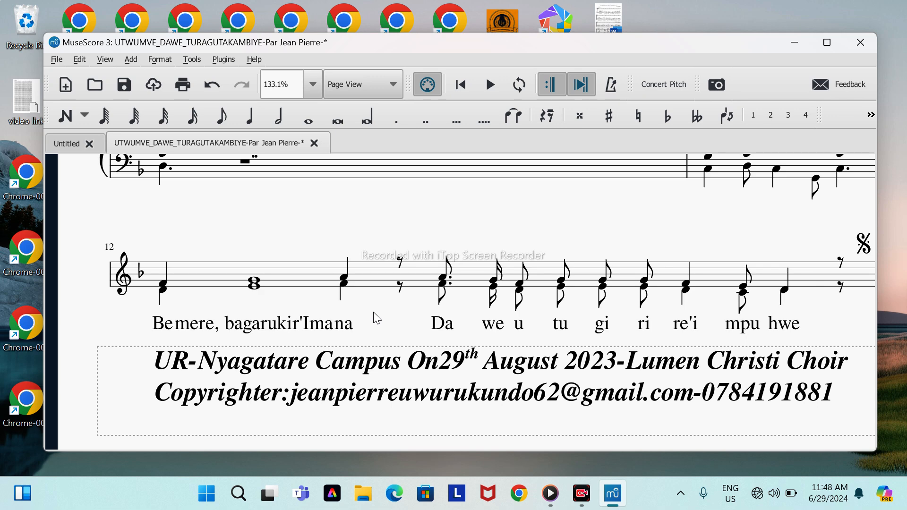
scroll(402, 227, "up", 3)
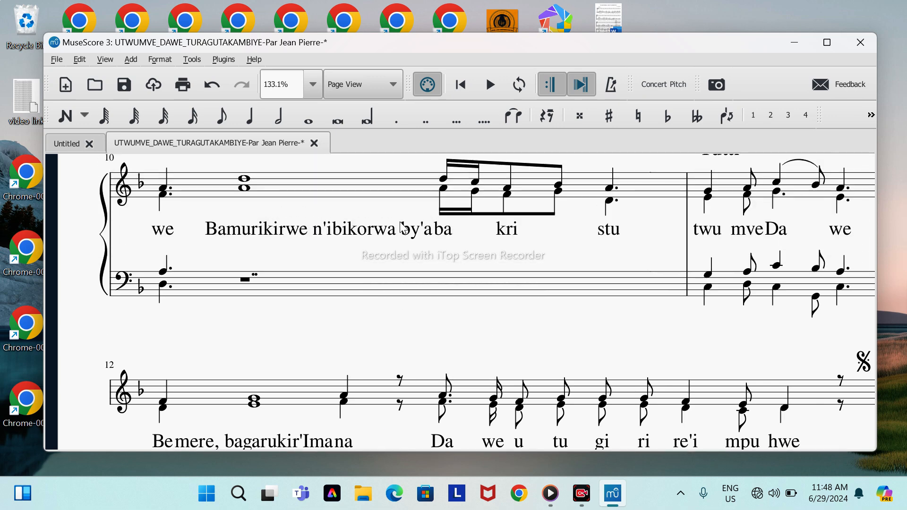
scroll(337, 256, "down", 2)
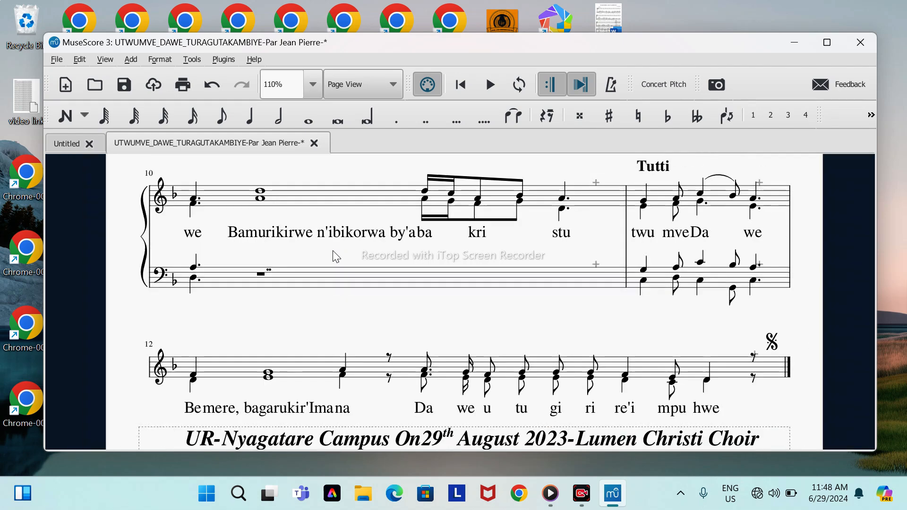
scroll(336, 256, "up", 1)
scroll(334, 253, "up", 2)
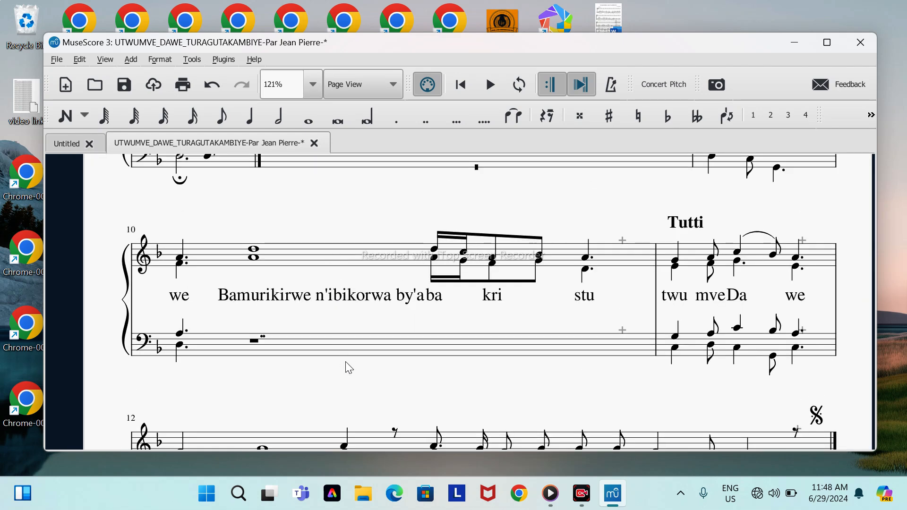
scroll(349, 367, "down", 5)
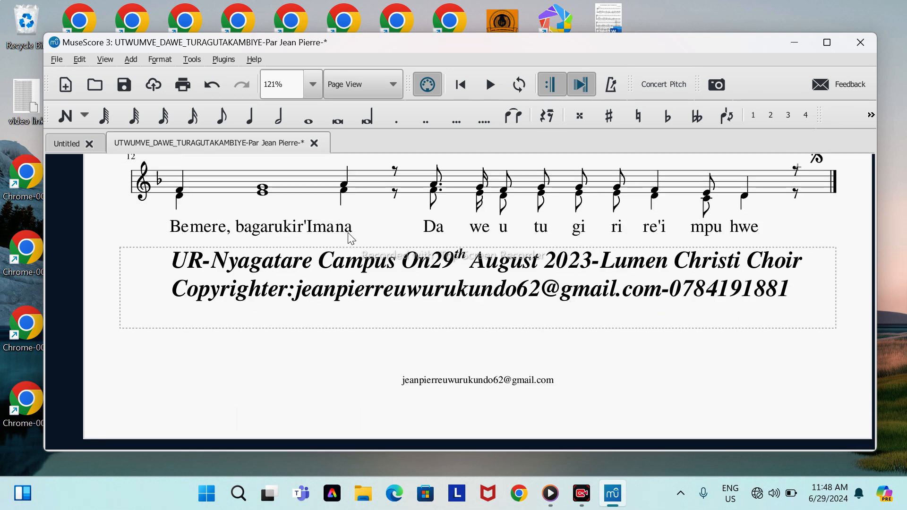
Step: Undo the empty-staff hiding, redo and undo it once more, and look back through the score to its first system
left_click(213, 85)
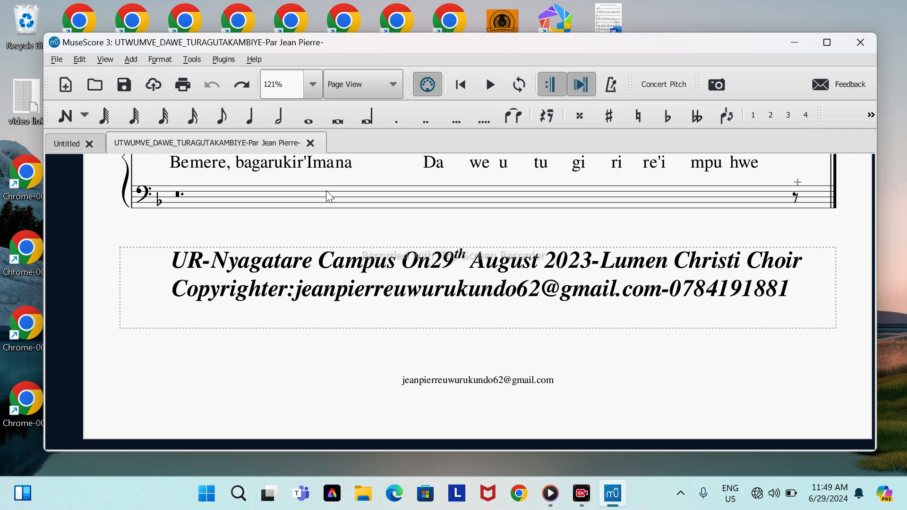
scroll(326, 196, "up", 1)
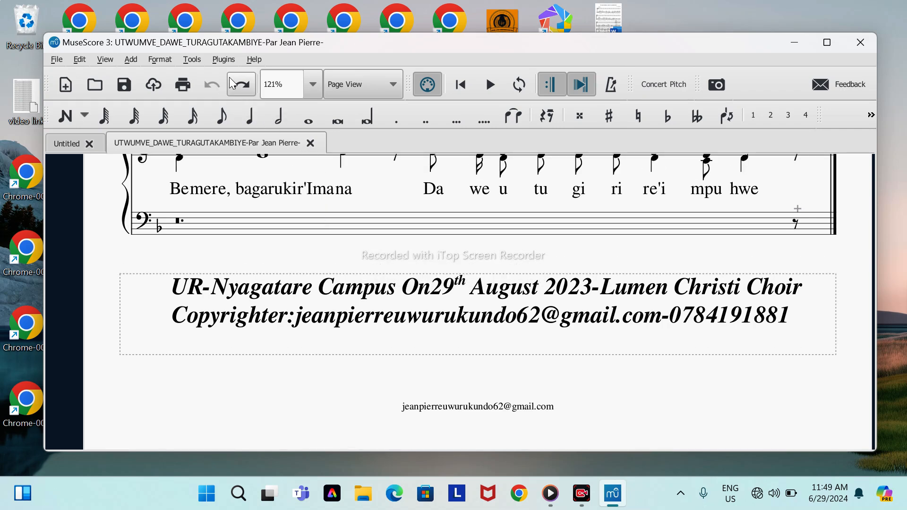
left_click(229, 78)
left_click(212, 86)
scroll(323, 239, "up", 4)
scroll(323, 238, "up", 4)
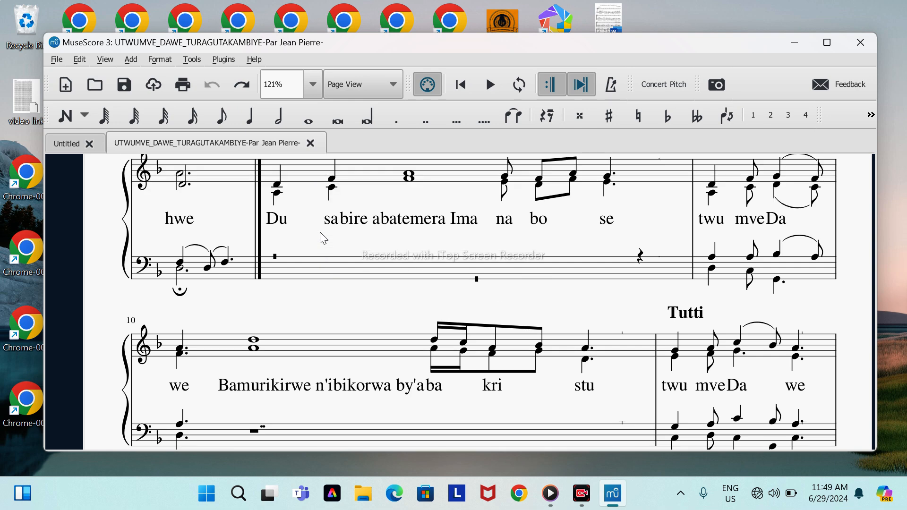
scroll(323, 238, "up", 2)
scroll(319, 273, "up", 3)
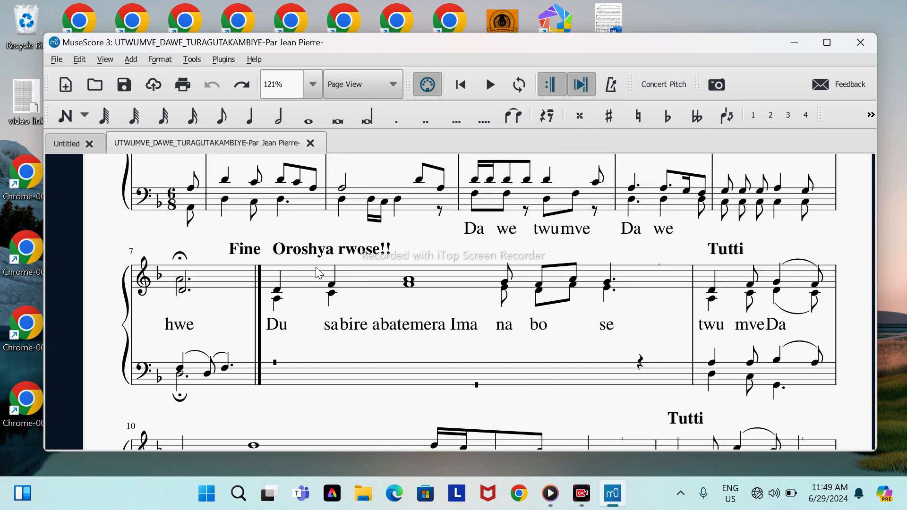
scroll(293, 233, "up", 2)
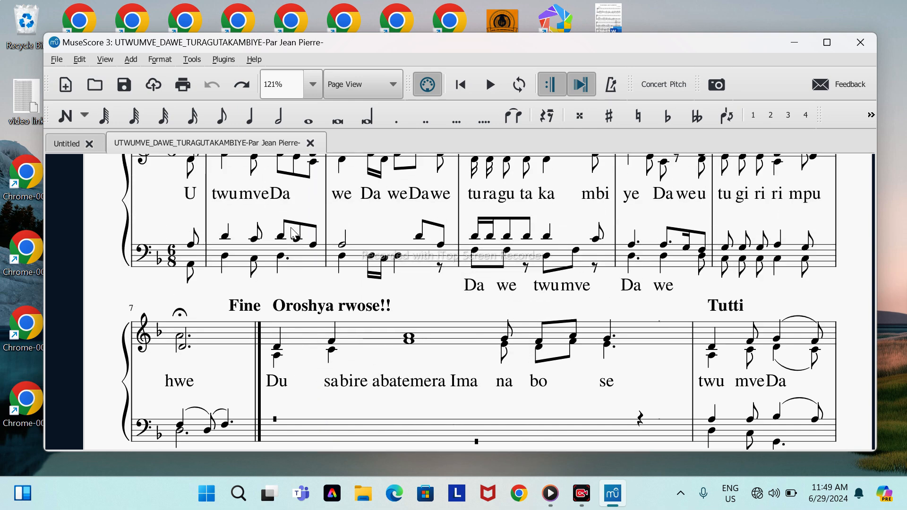
scroll(293, 233, "up", 2)
scroll(294, 237, "up", 1)
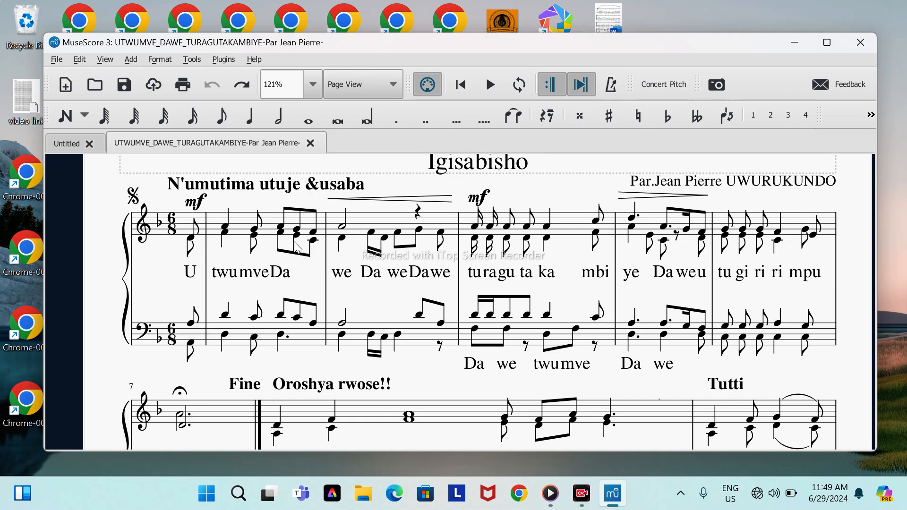
Step: Select the whole score, look over the selected notes, and clear the selection
key("ctrl+a")
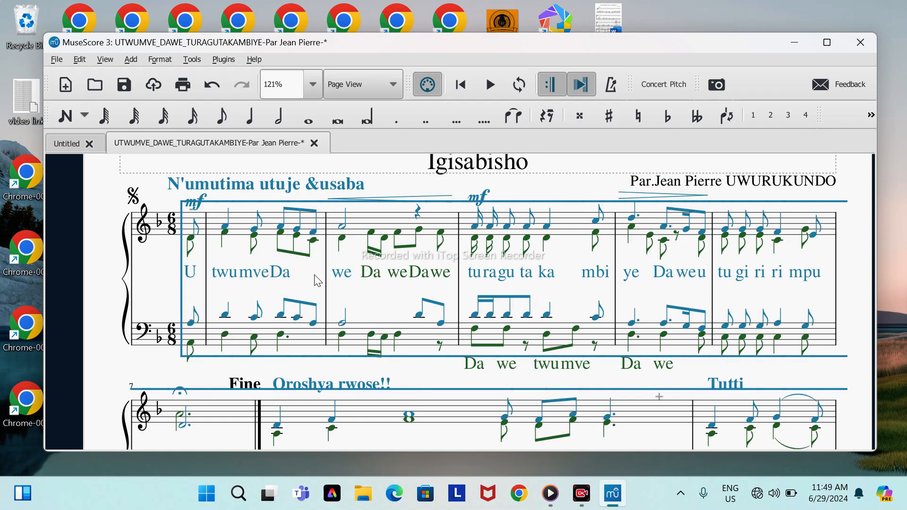
scroll(357, 316, "down", 1)
scroll(358, 316, "down", 1)
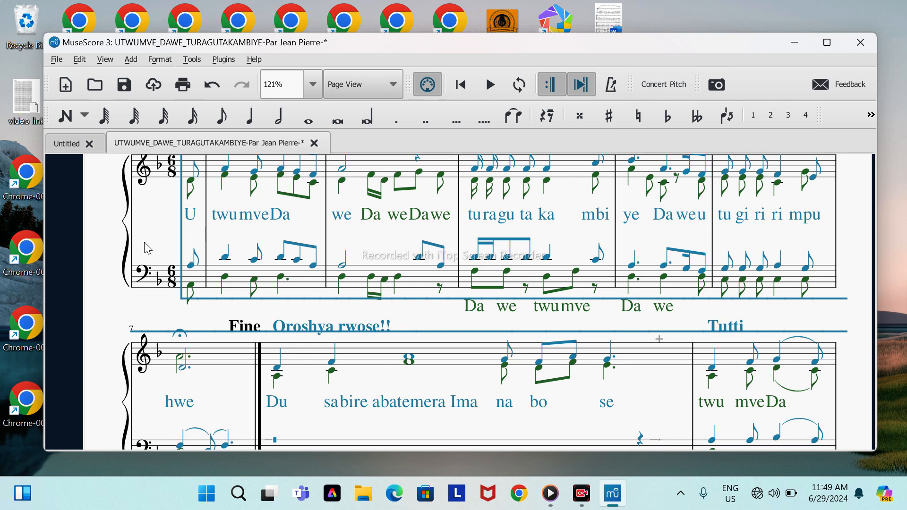
key("Escape")
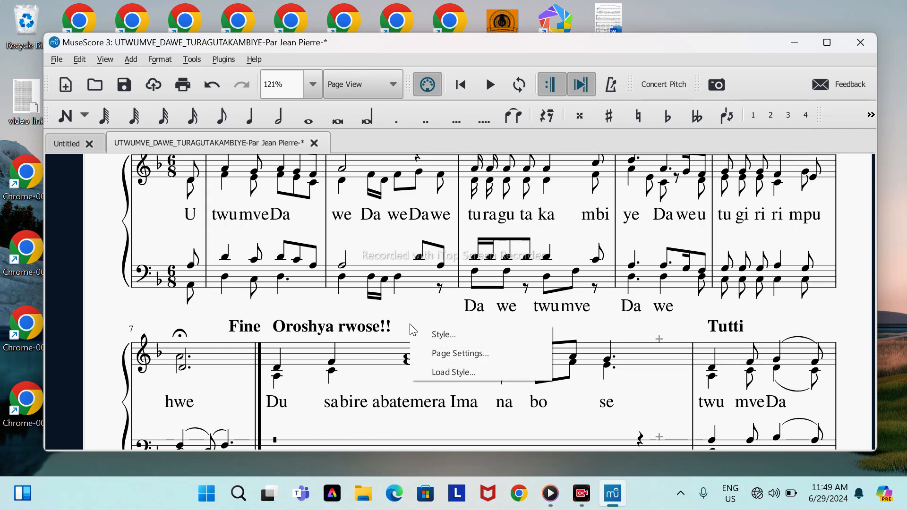
left_click(402, 314)
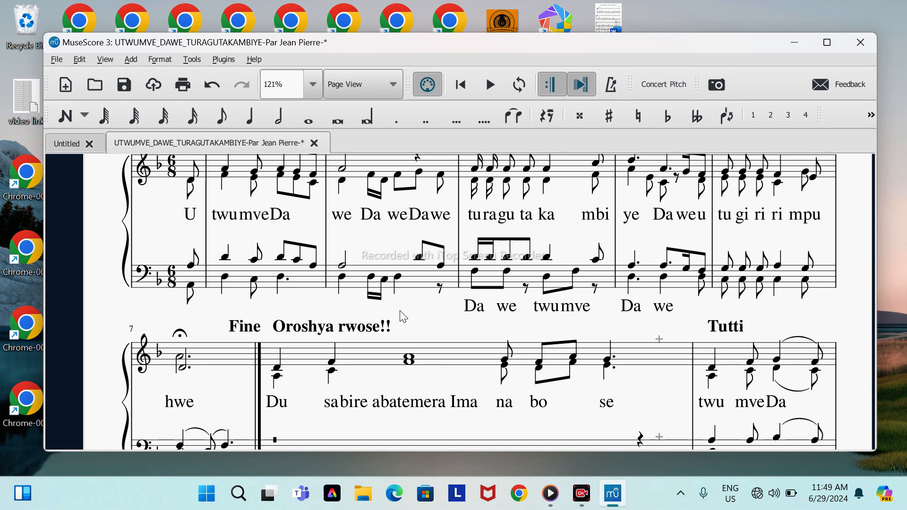
Step: Review the score from the first system down to measure 12, examining the rests in the bass staff
scroll(402, 315, "down", 1)
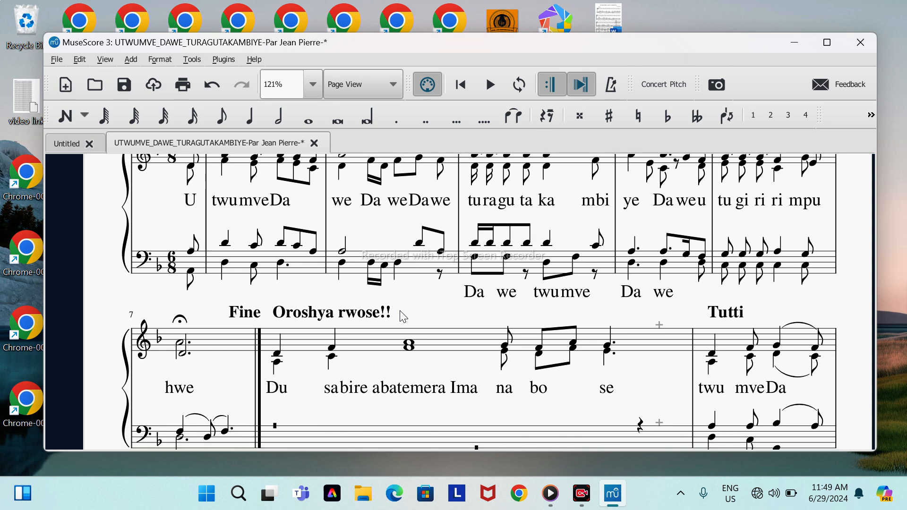
scroll(402, 315, "up", 3)
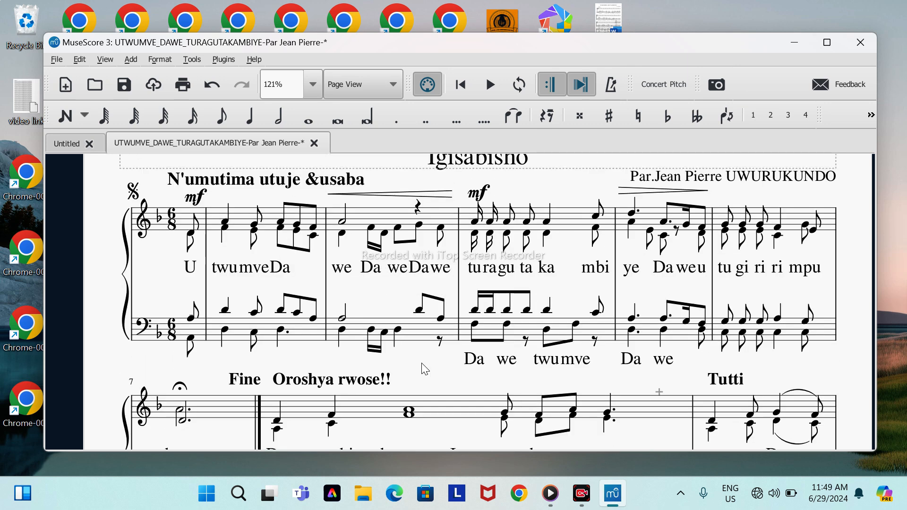
scroll(434, 385, "down", 4)
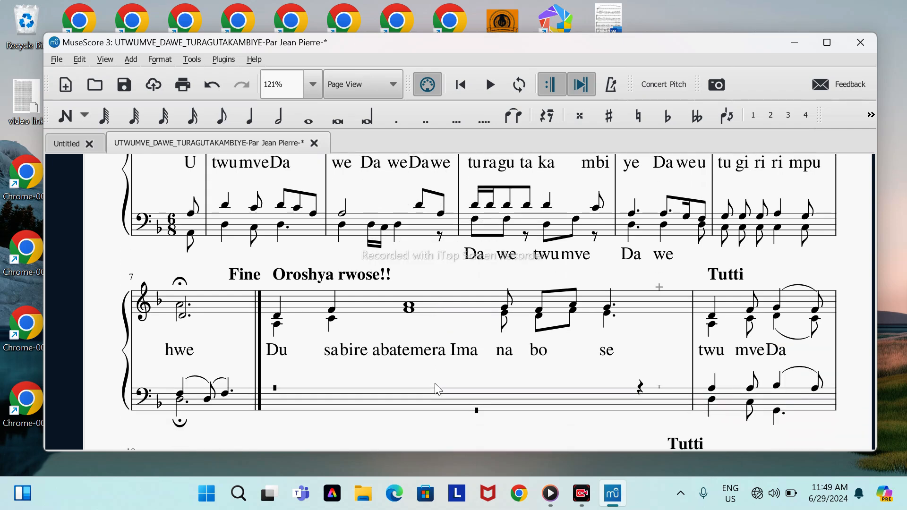
scroll(424, 339, "down", 2)
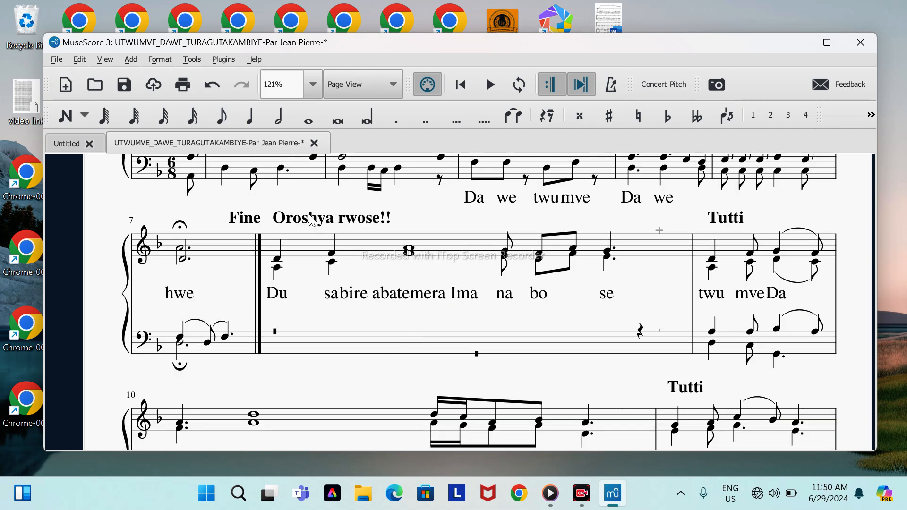
scroll(330, 305, "down", 6)
scroll(330, 305, "down", 6)
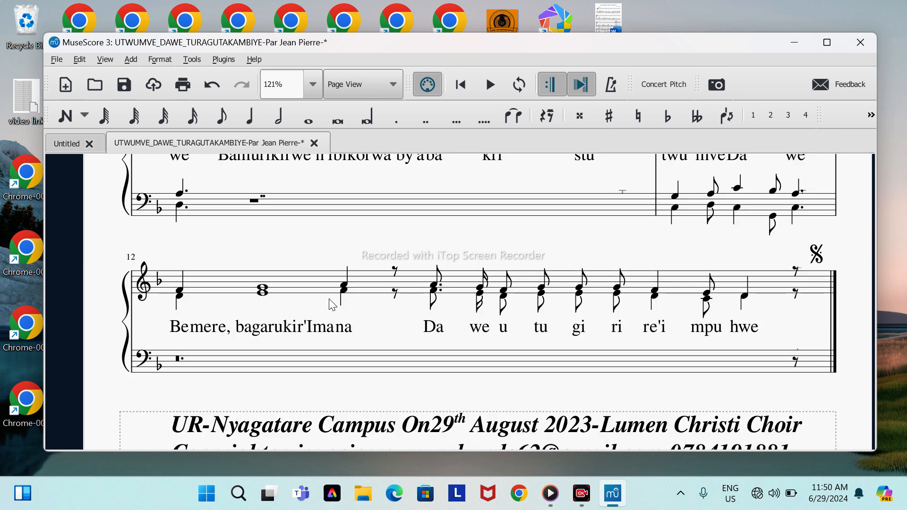
Step: Enable hiding empty staves within systems in the score's Style settings and apply the change
right_click(322, 240)
left_click(340, 247)
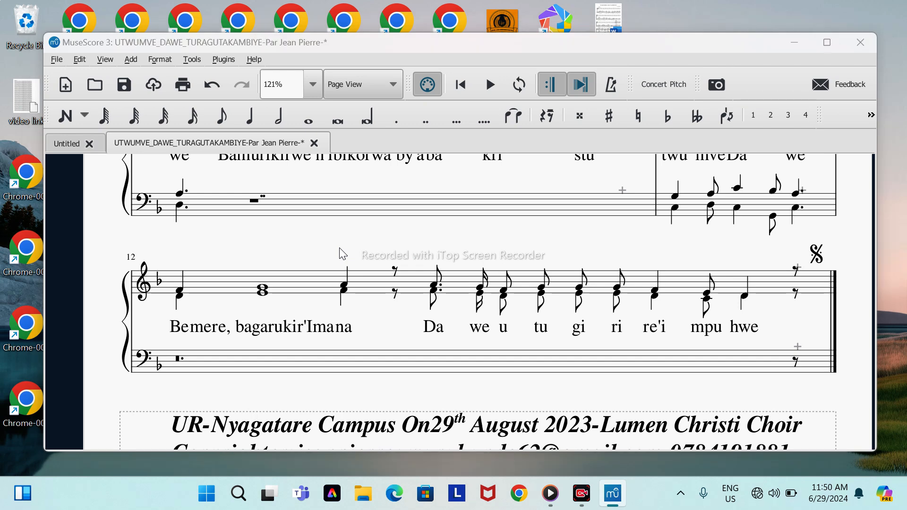
scroll(298, 202, "down", 1)
scroll(298, 202, "down", 1)
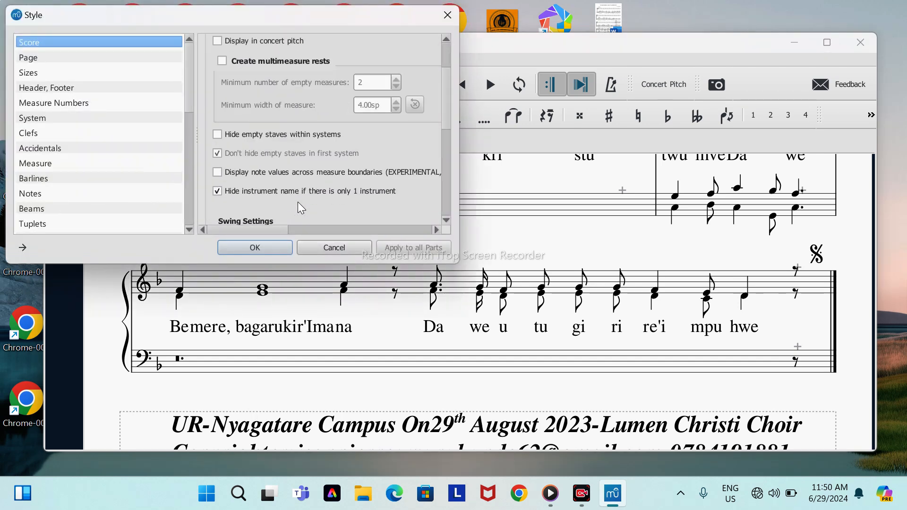
left_click(217, 134)
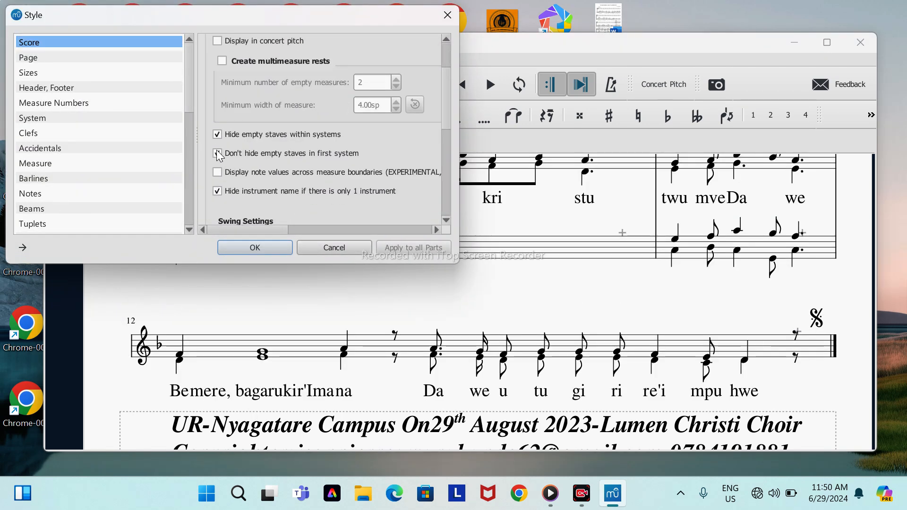
left_click(255, 248)
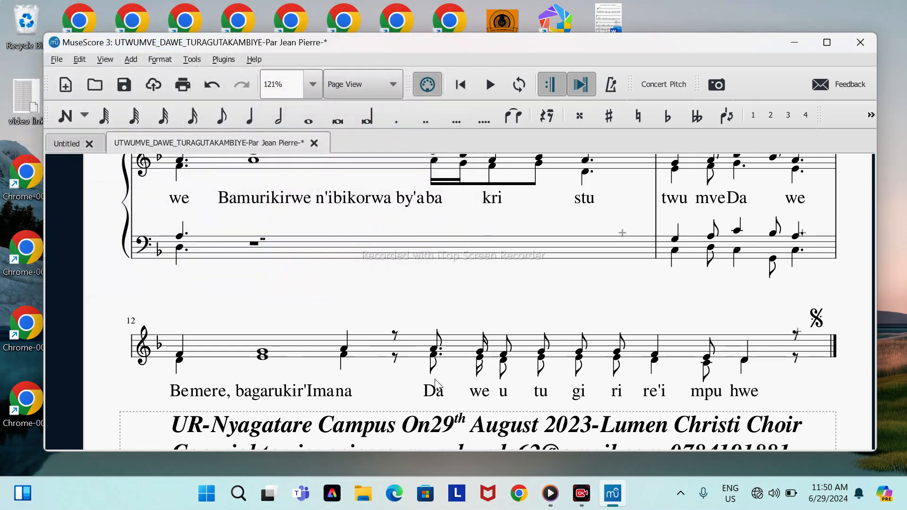
Step: Review the systems from measure 12 back to measure 7, selecting the first lower bass note of the Tutti measure there
scroll(435, 303, "up", 1)
scroll(436, 299, "up", 3)
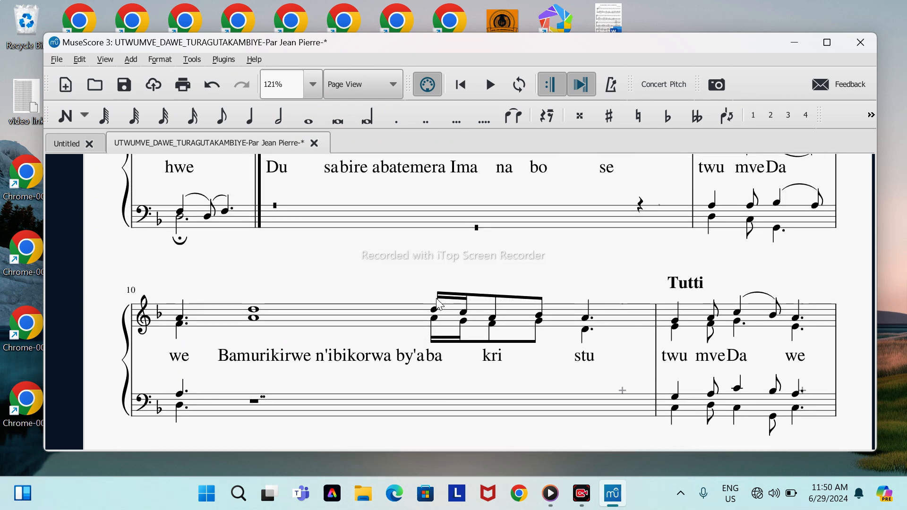
scroll(438, 302, "up", 1)
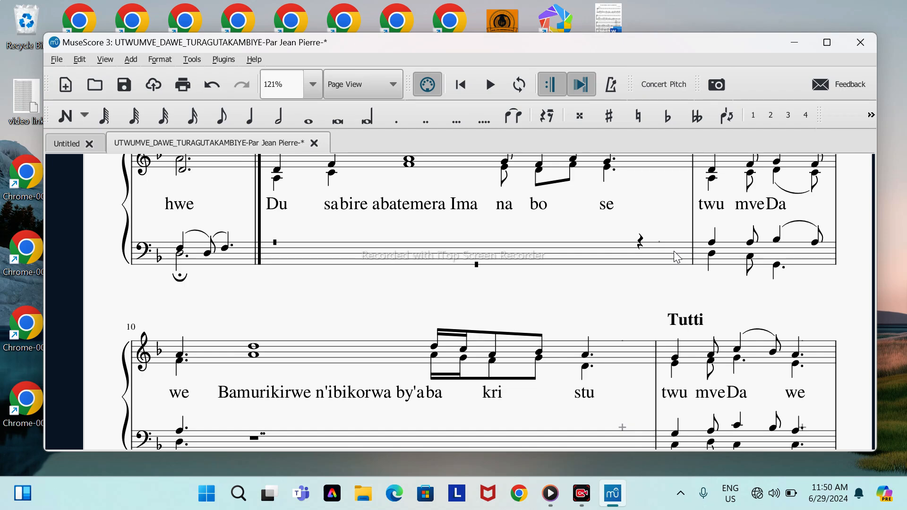
left_click(711, 254)
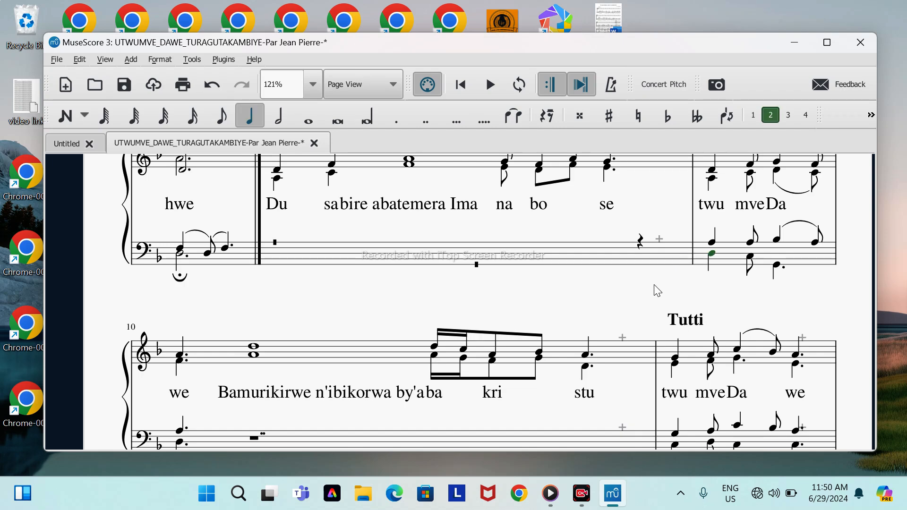
scroll(557, 293, "up", 3)
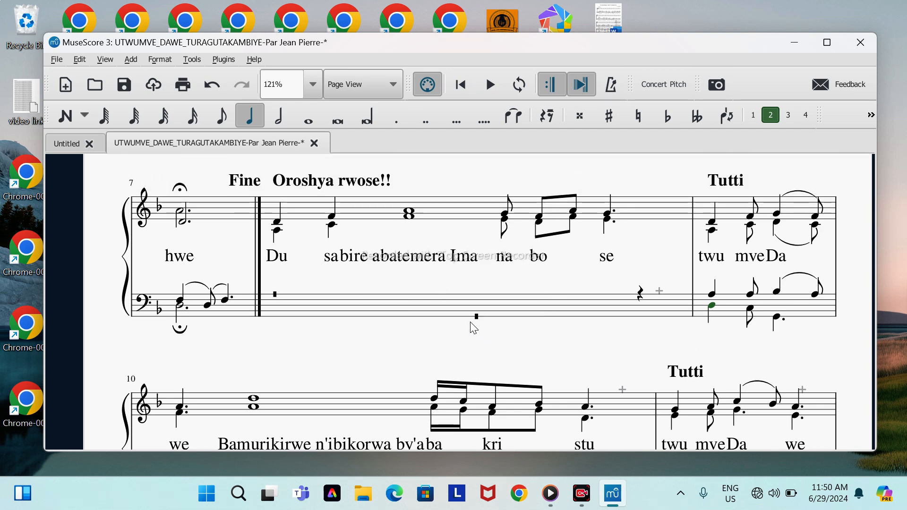
Step: Examine the bass-staff rests in the measure after Fine and its available measure options, and clear the selection
left_click(446, 310)
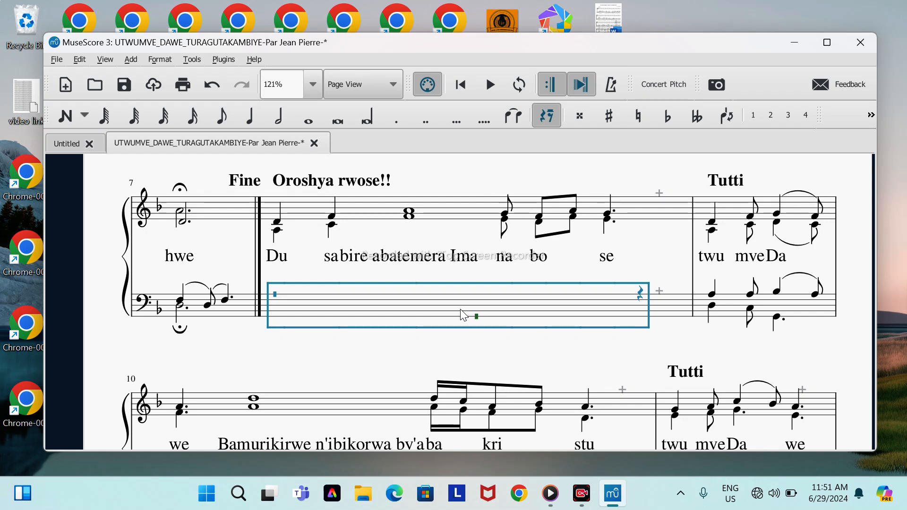
left_click(480, 236)
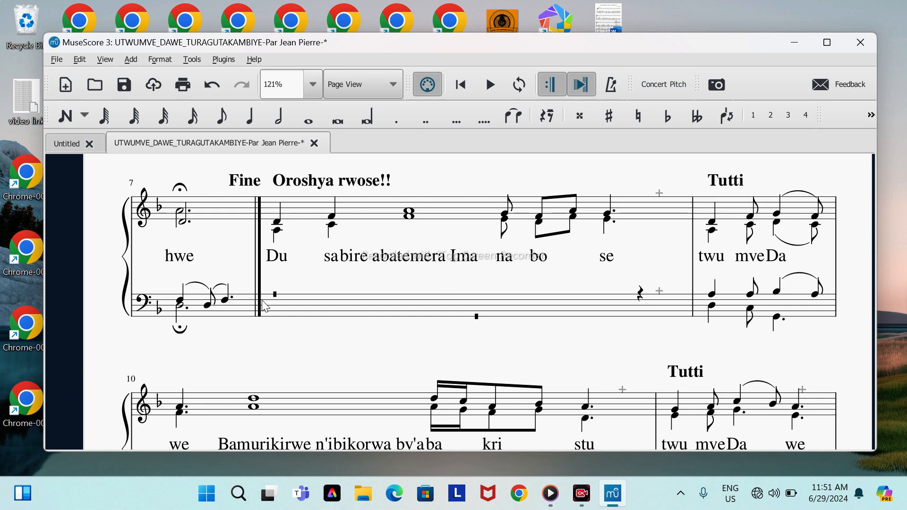
left_click(356, 304)
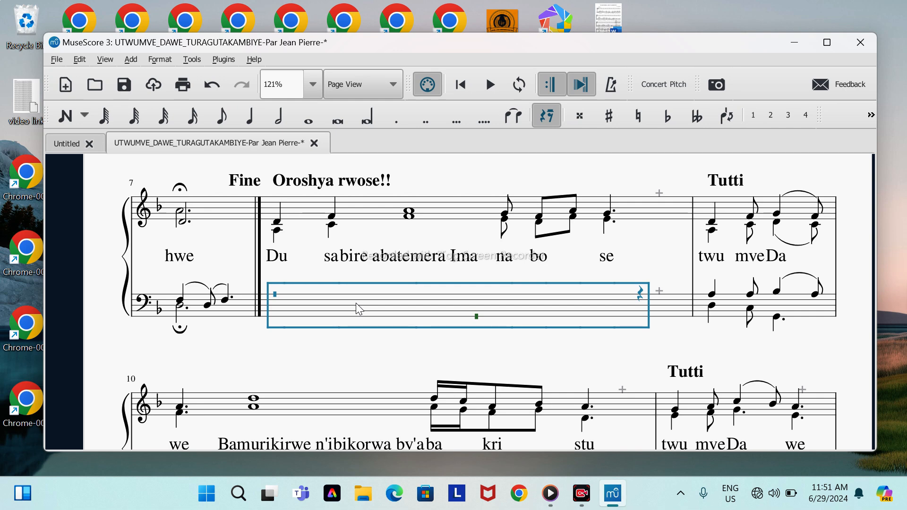
right_click(357, 304)
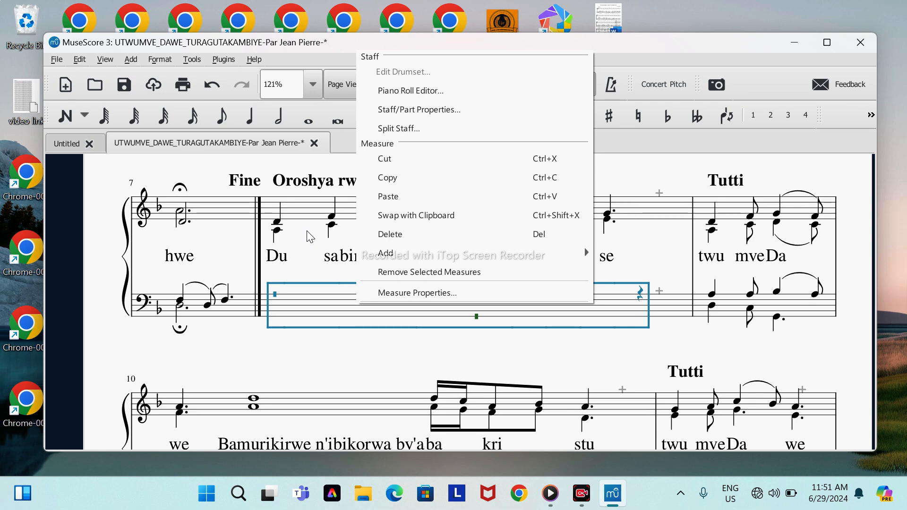
key("Escape")
key("Escape")
scroll(308, 235, "up", 2)
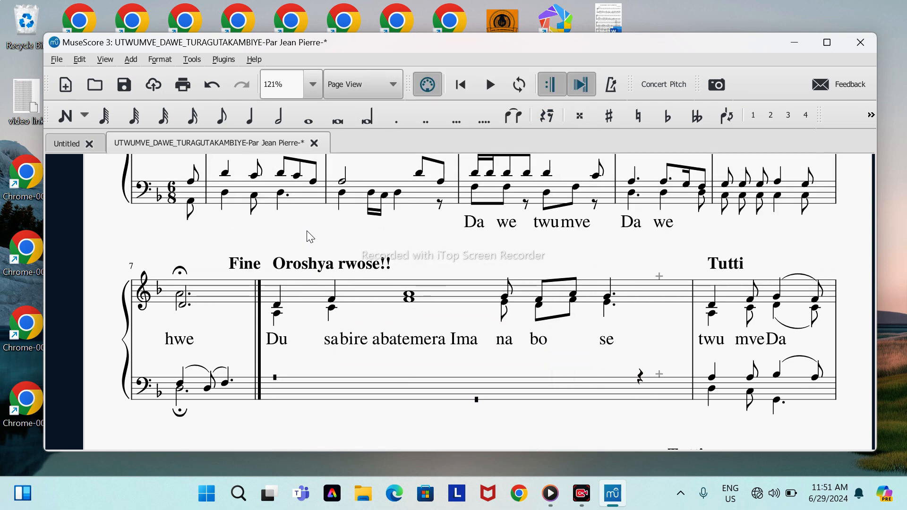
Step: Play the score from the beginning to the Fine barline, stop playback, and look over the measures around it
left_click(453, 90)
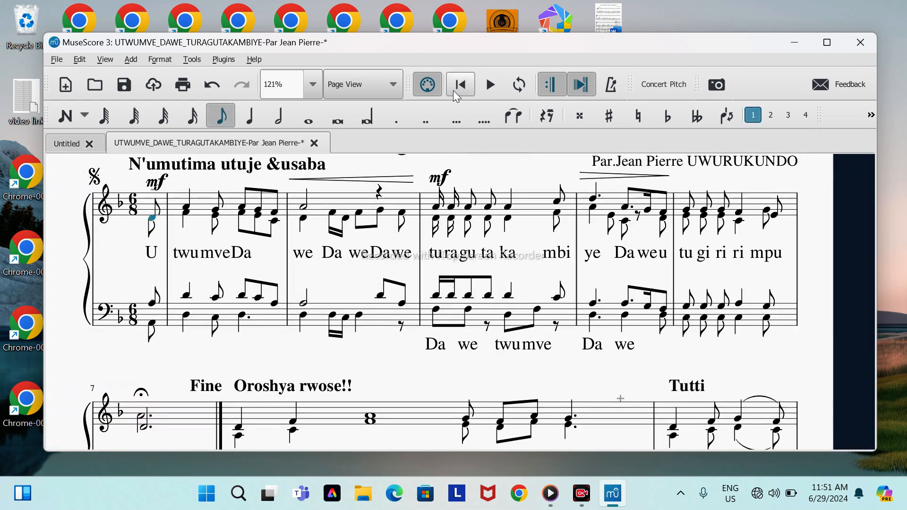
key("space")
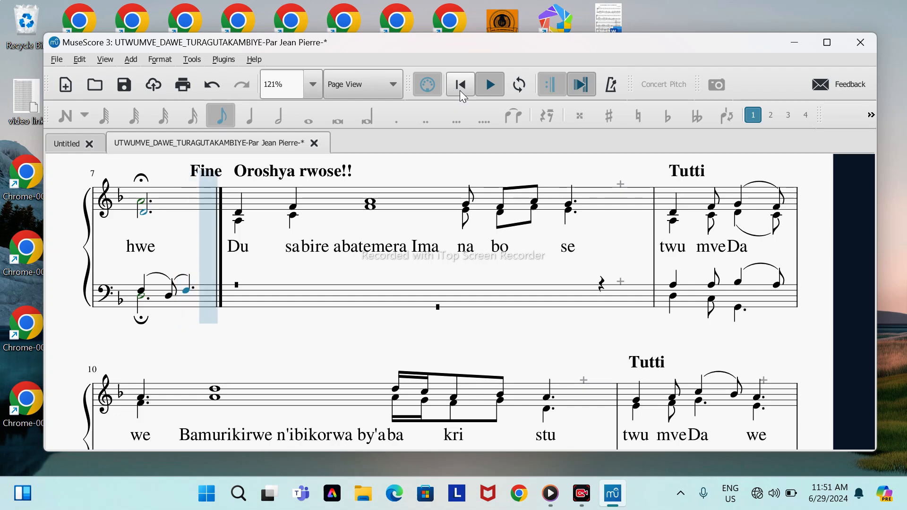
left_click(486, 89)
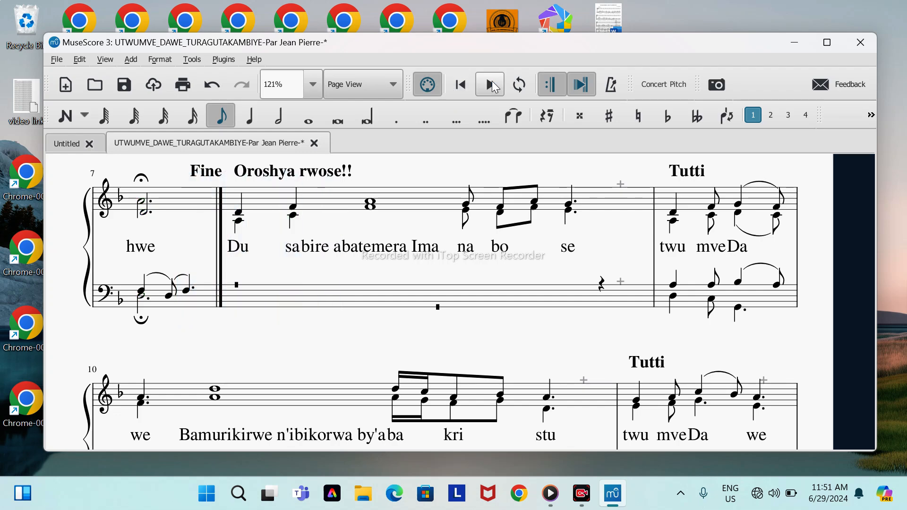
scroll(444, 172, "up", 1)
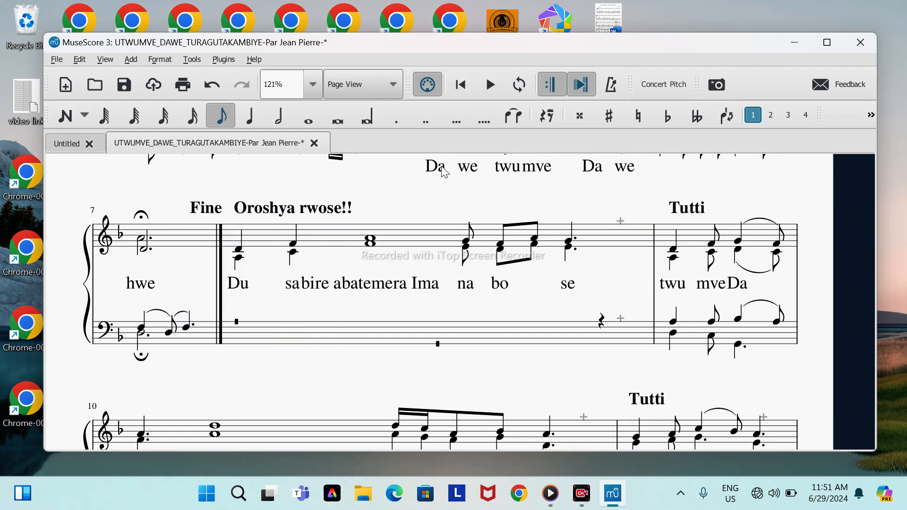
Step: Resume playback and set the Piano part's sound to Detuned Tine EP in the Mixer, closing the Mixer when done
left_click(489, 87)
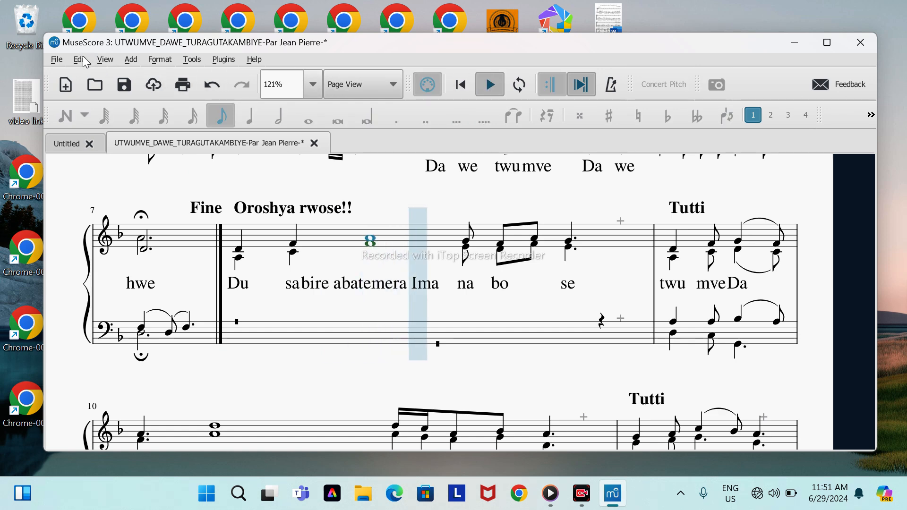
left_click(105, 59)
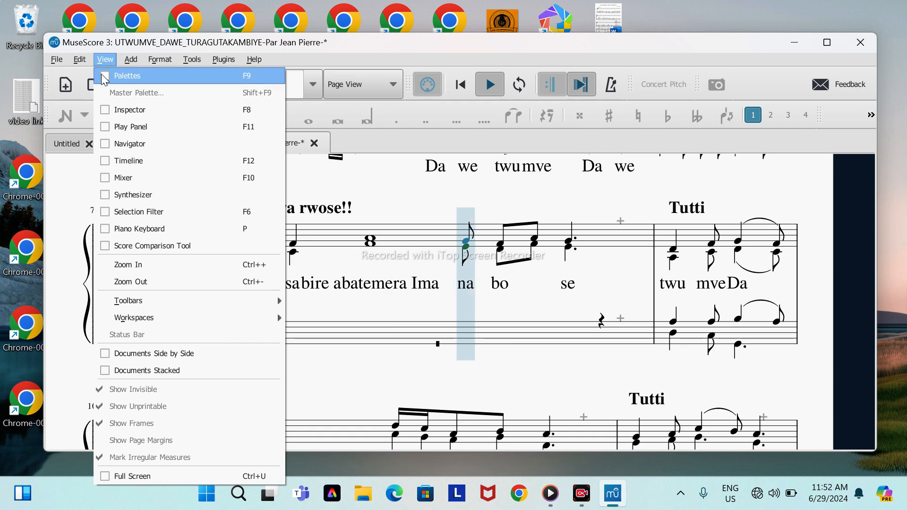
left_click(104, 180)
left_click(160, 120)
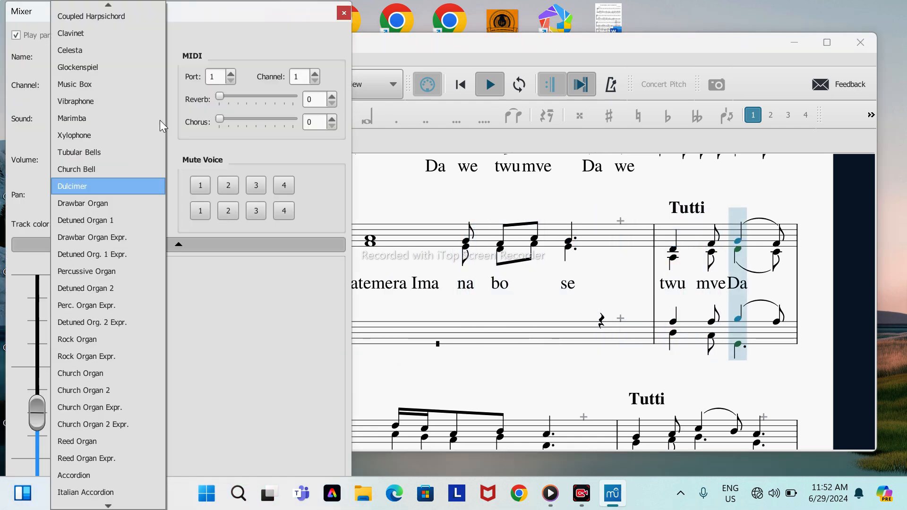
scroll(119, 67, "up", 4)
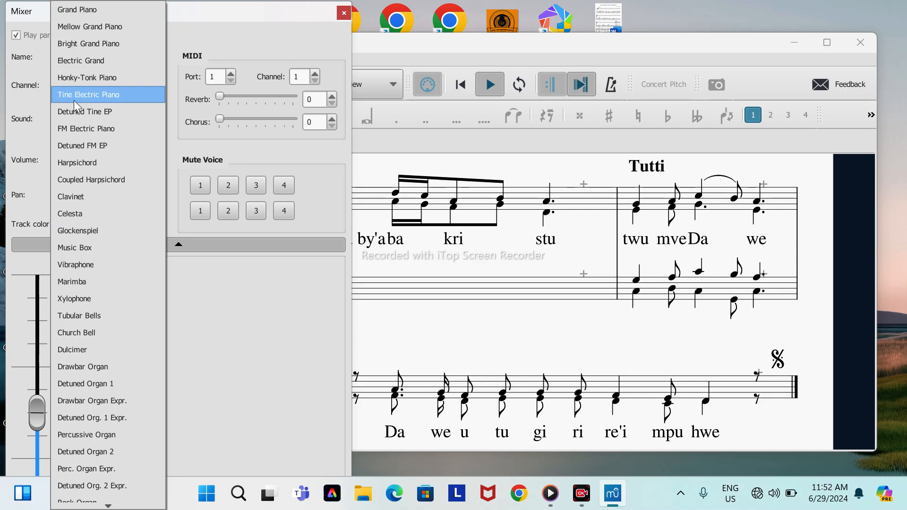
left_click(78, 114)
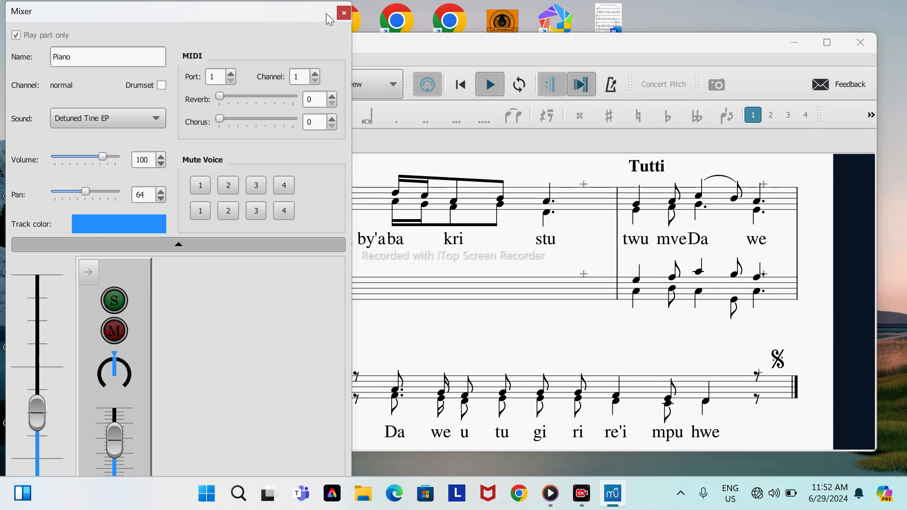
left_click(344, 13)
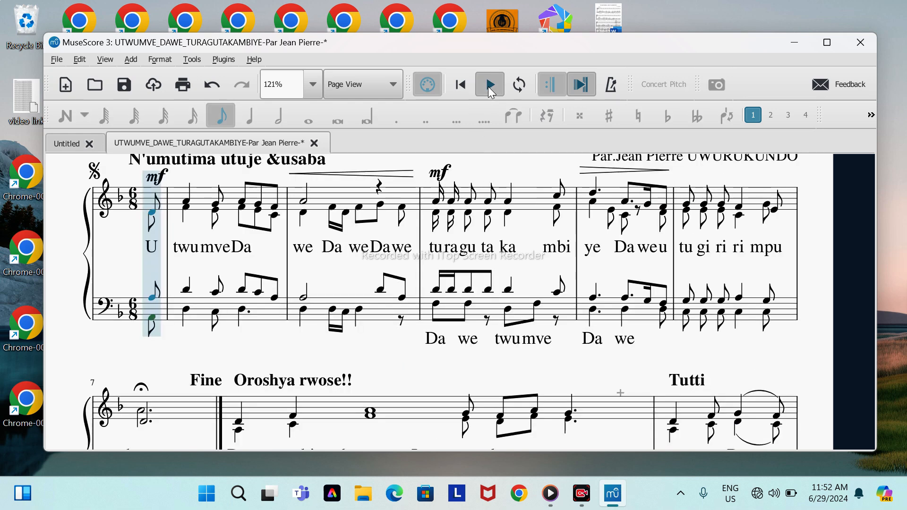
Step: Return to the system at measure 7 and view the options for the rest-filled bass measure after Fine
scroll(440, 234, "up", 2)
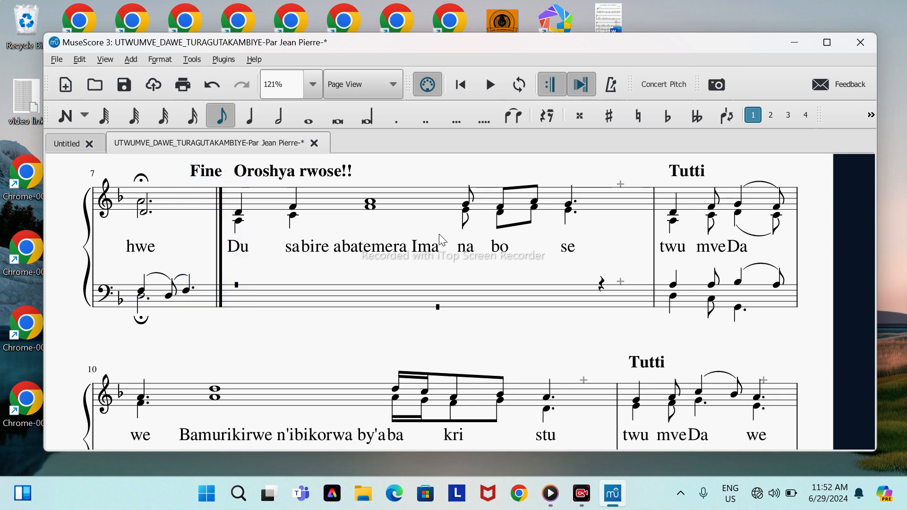
scroll(446, 248, "up", 1)
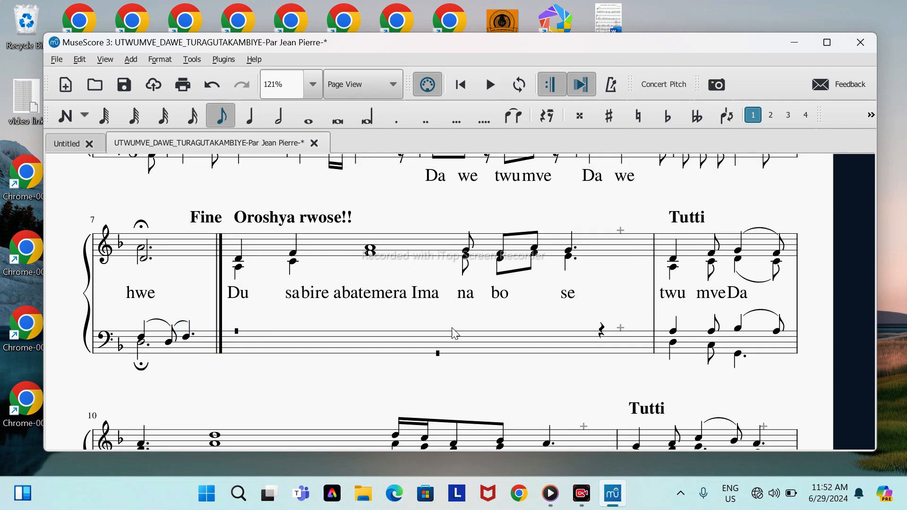
left_click(457, 349)
right_click(456, 352)
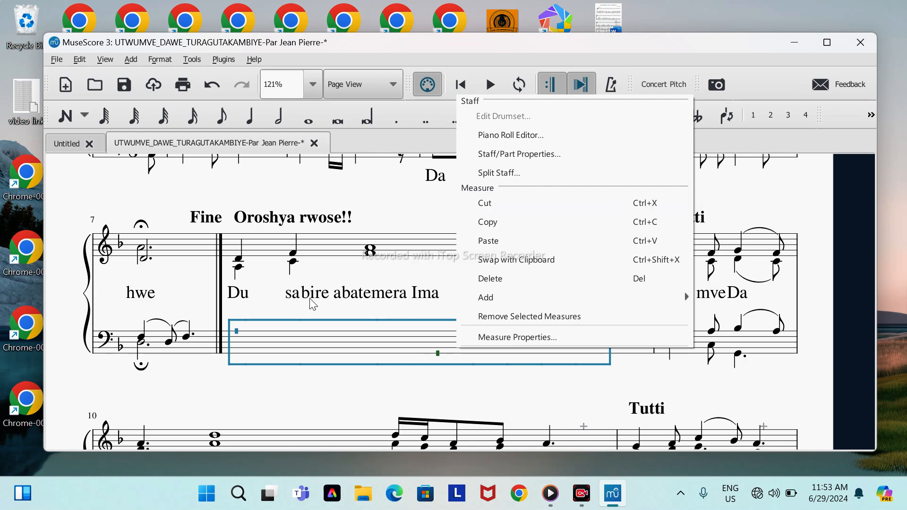
Step: Cut the lyric syllable "Du" after Fine, undo the cut, and clear the selection
left_click(249, 301)
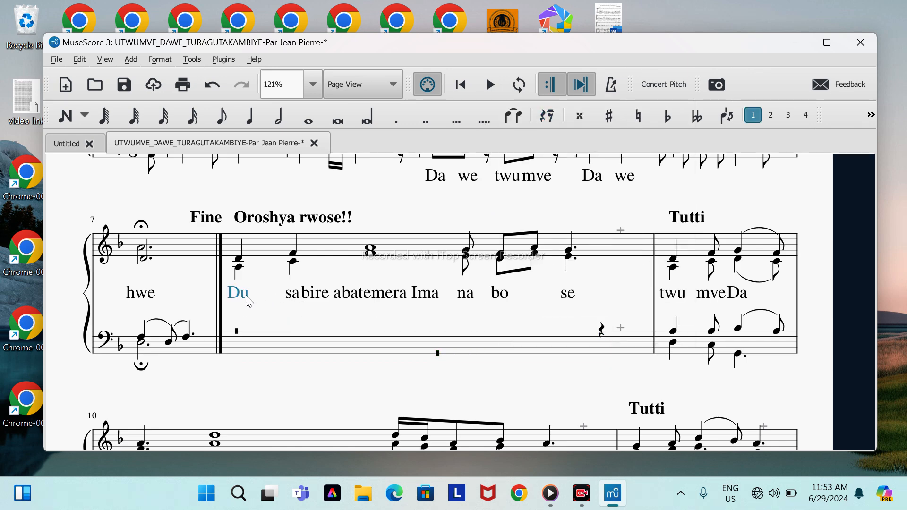
right_click(249, 300)
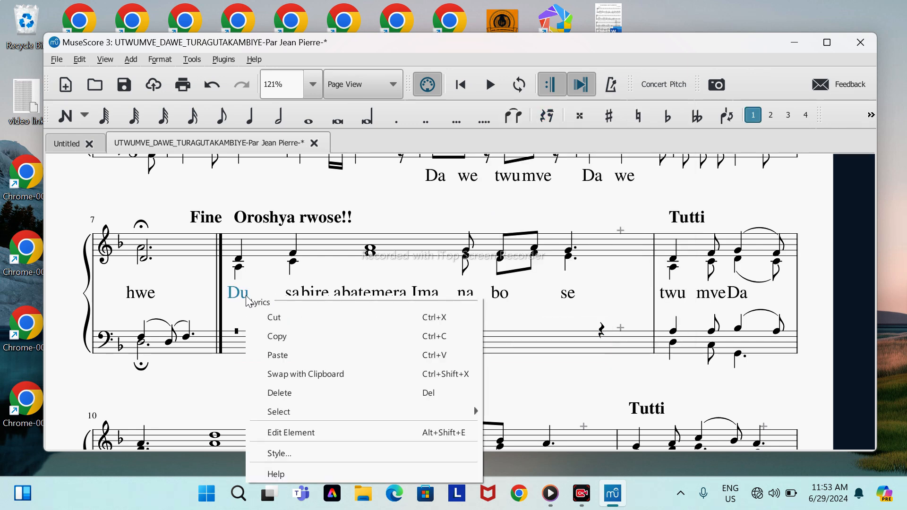
left_click(274, 318)
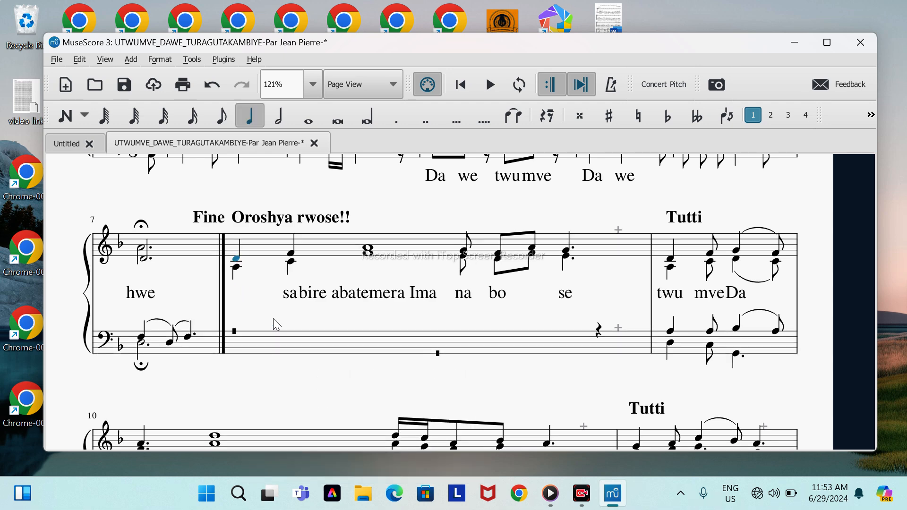
left_click(212, 85)
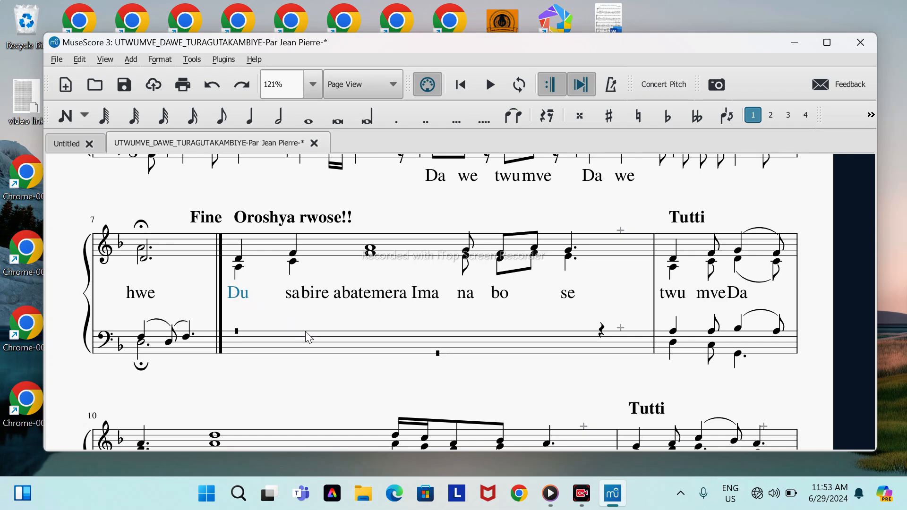
key("Escape")
Step: Examine the measure options for the bass measures before and after Fine, including the Add choices, without applying any
left_click(318, 342)
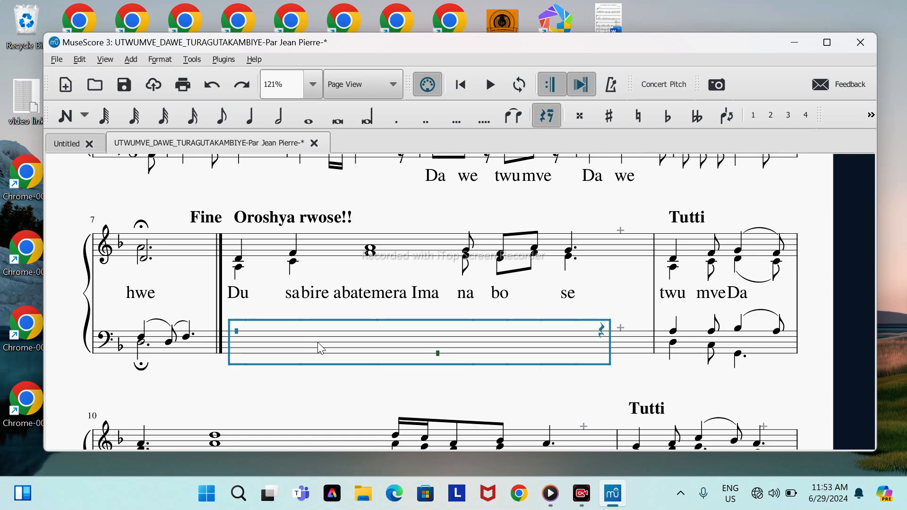
right_click(319, 348)
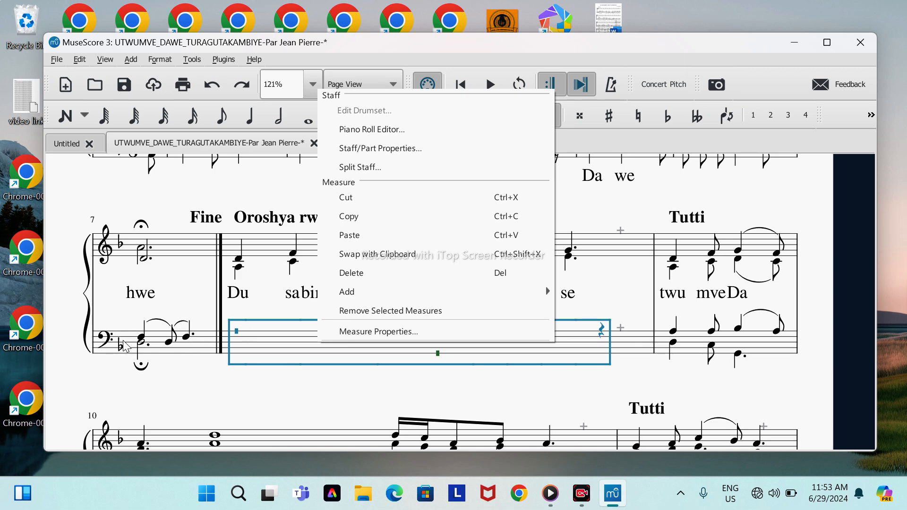
left_click(157, 353)
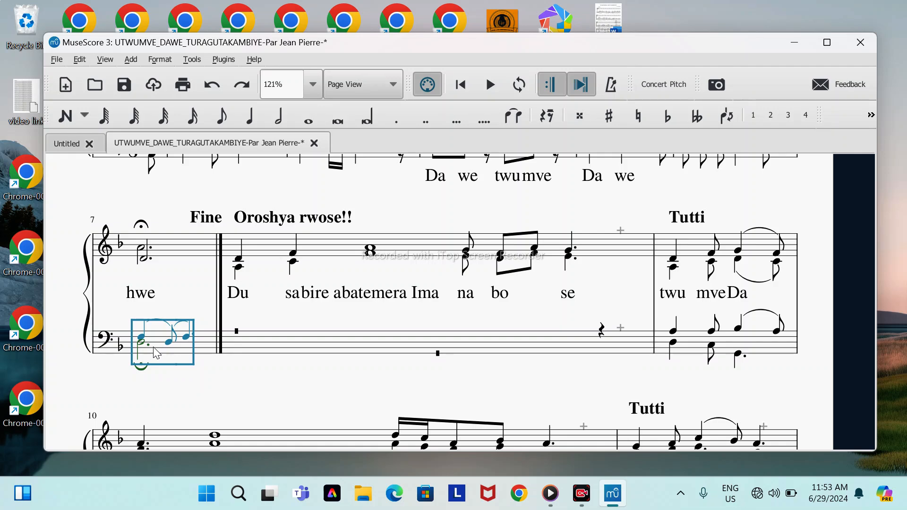
right_click(156, 354)
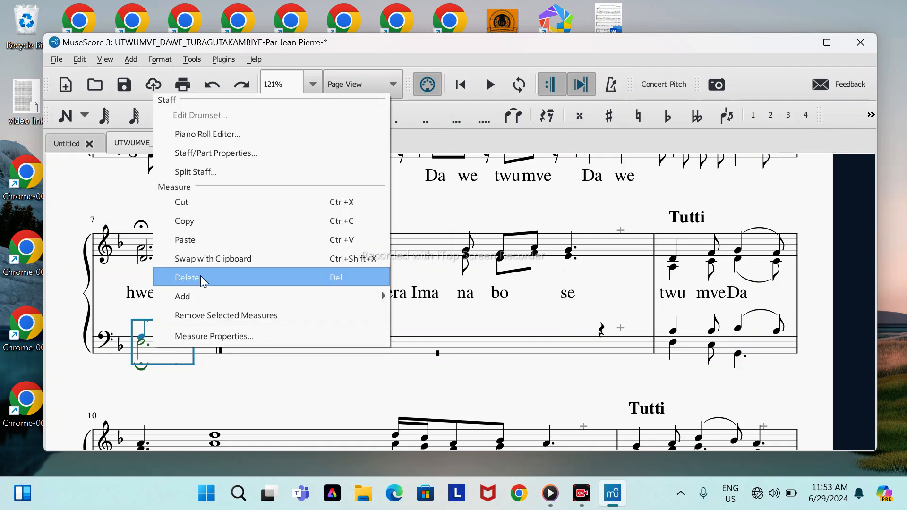
left_click(409, 352)
right_click(409, 350)
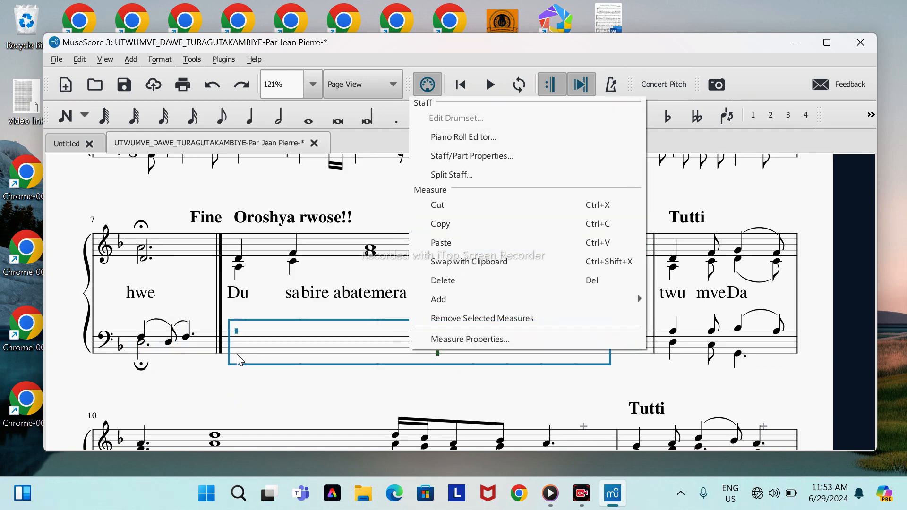
left_click(241, 378)
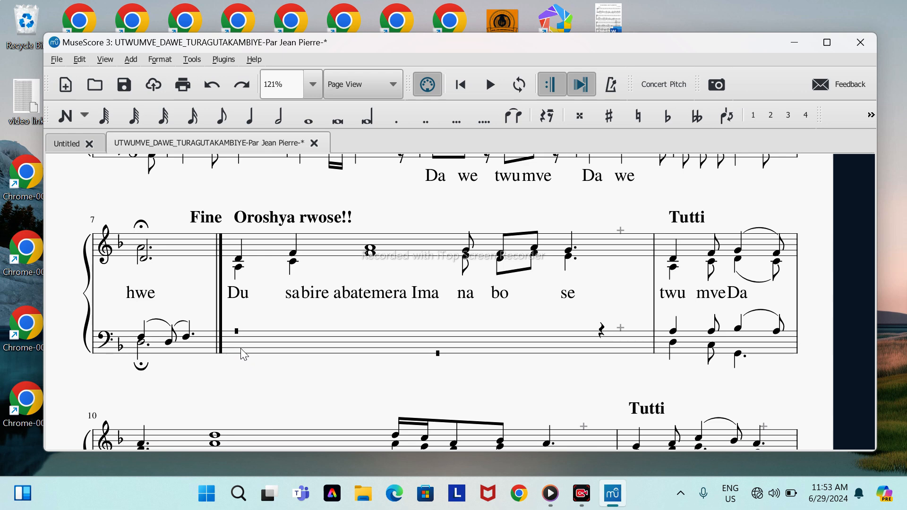
left_click(285, 350)
right_click(287, 352)
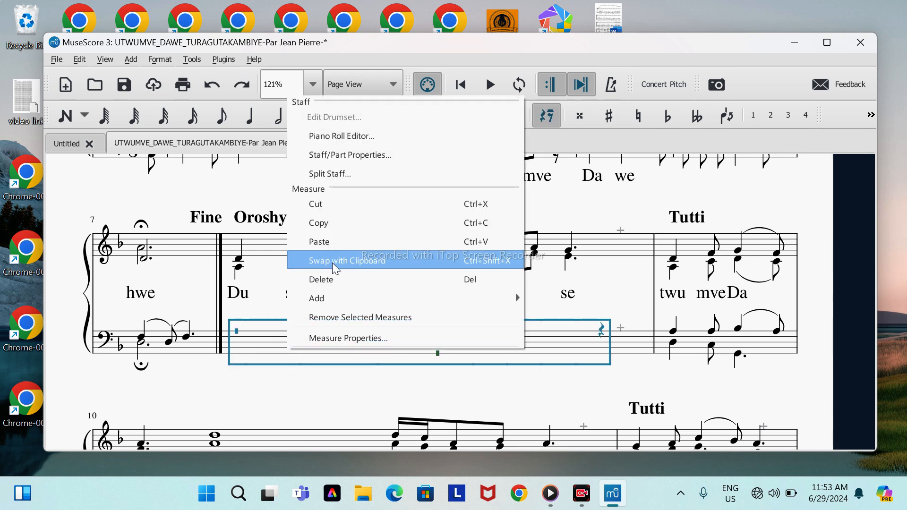
mouse_move(333, 291)
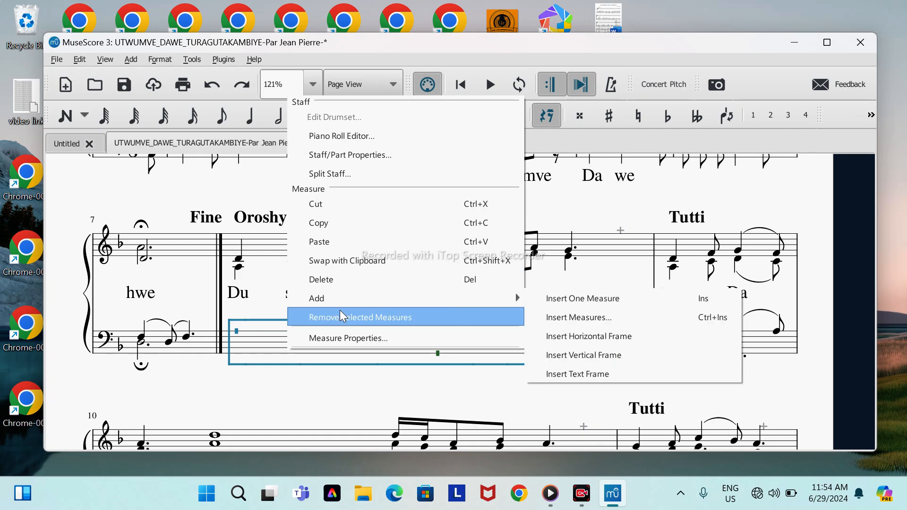
left_click(263, 385)
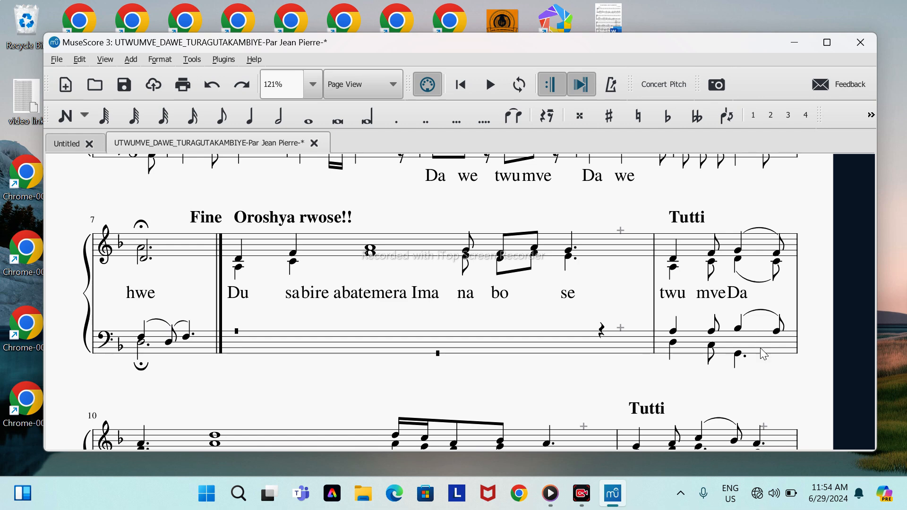
key("ctrl")
key("ctrl")
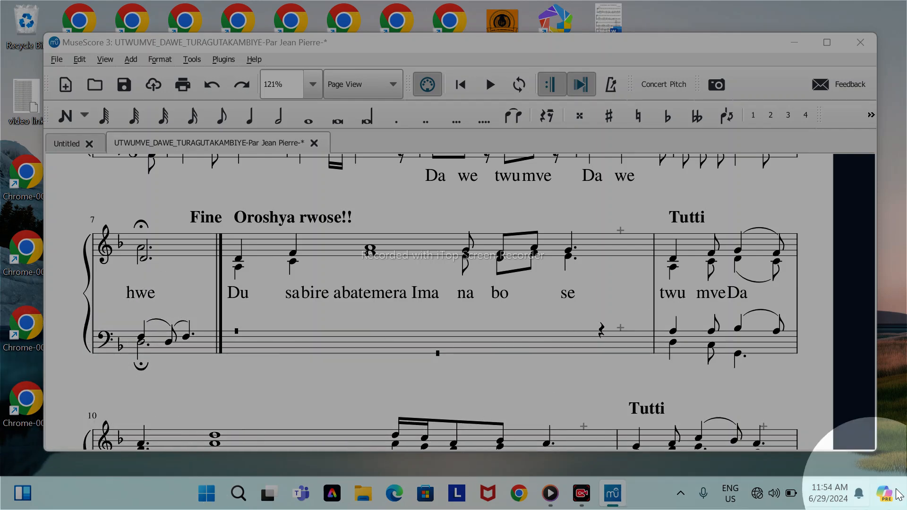
left_click(846, 469)
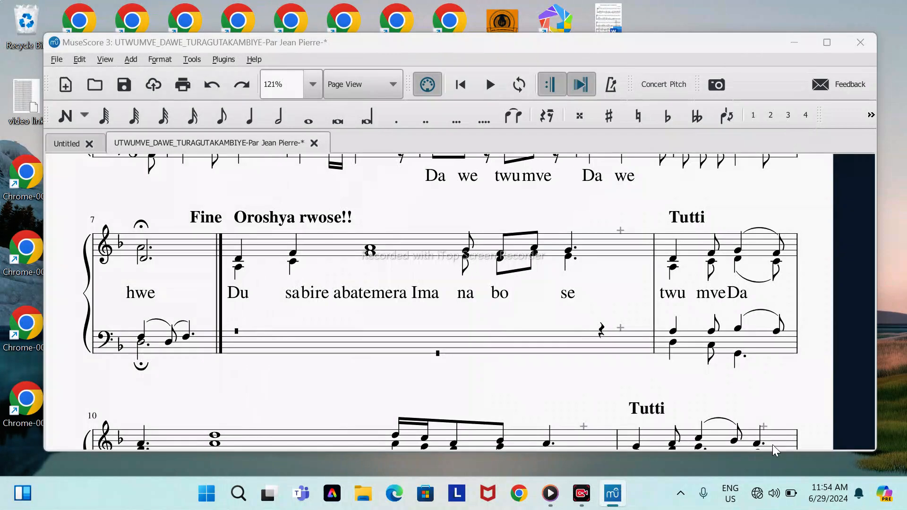
Step: Make staff 2 invisible in measure 8 through its Measure Properties, and clear the selection
left_click(344, 342)
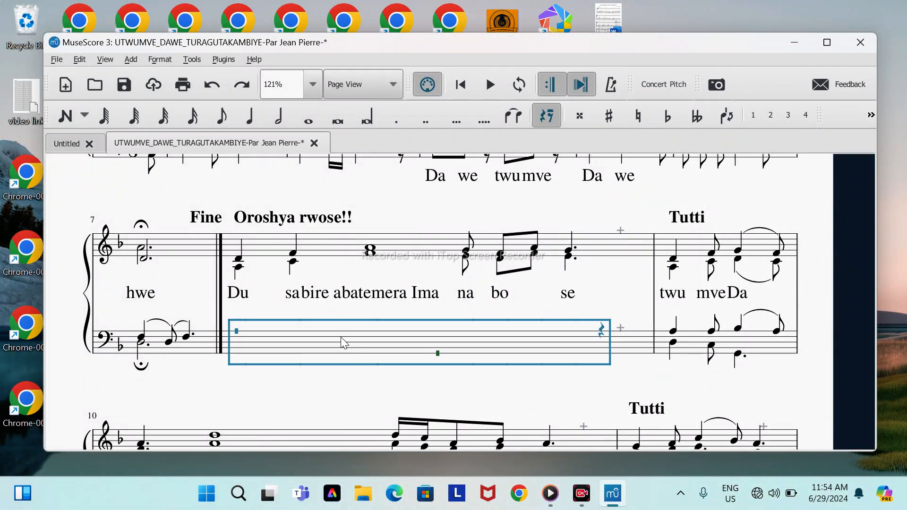
right_click(343, 342)
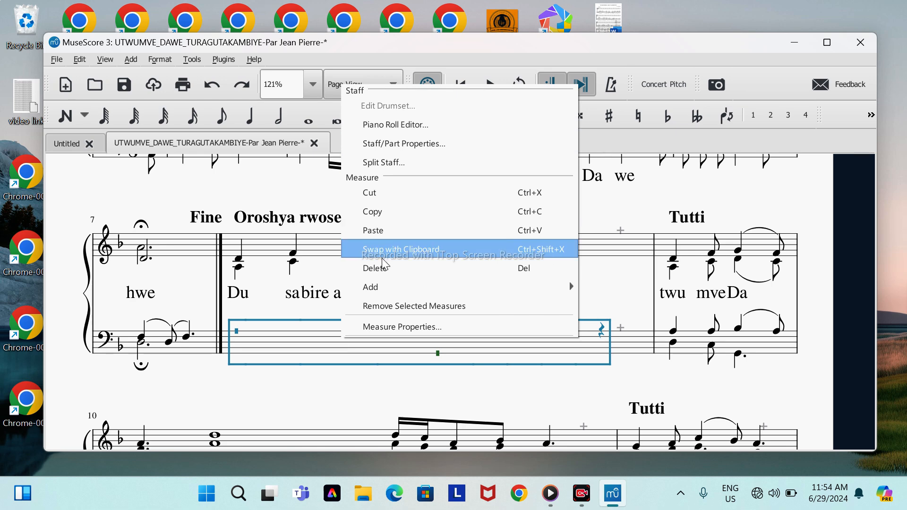
left_click(401, 325)
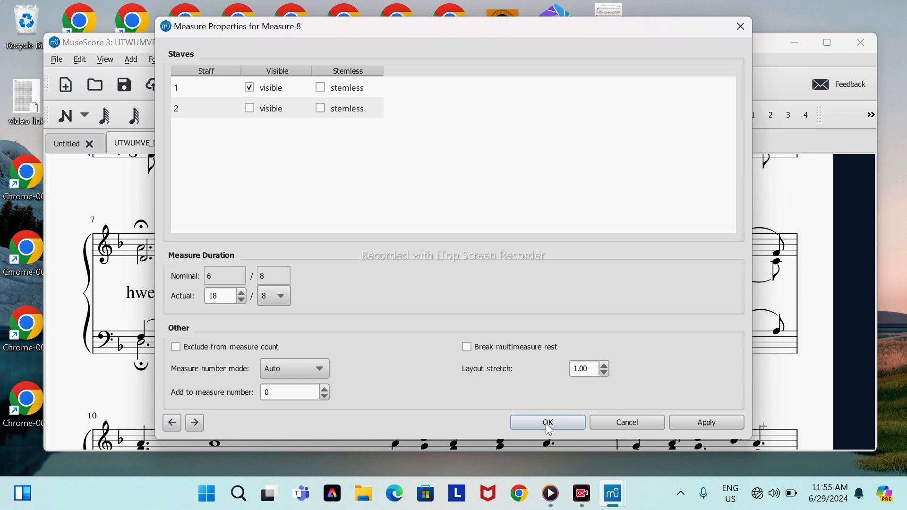
left_click(548, 424)
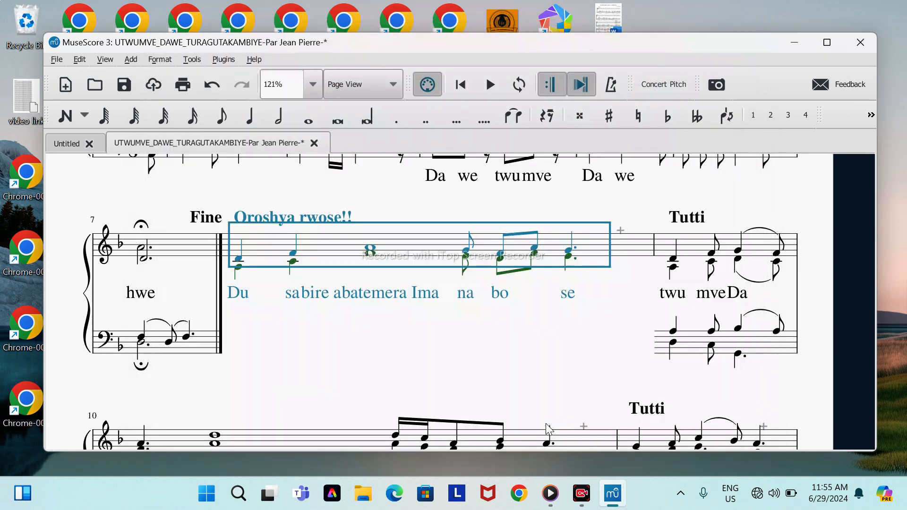
left_click(549, 343)
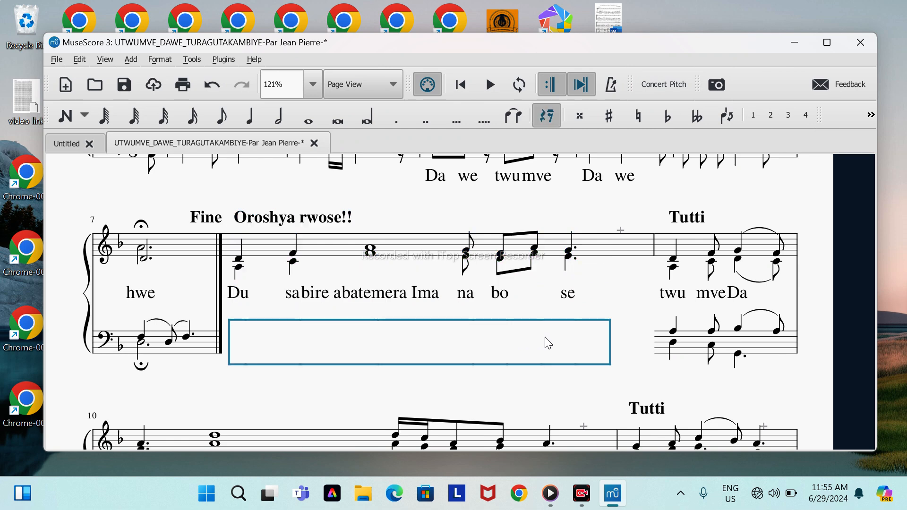
left_click(405, 194)
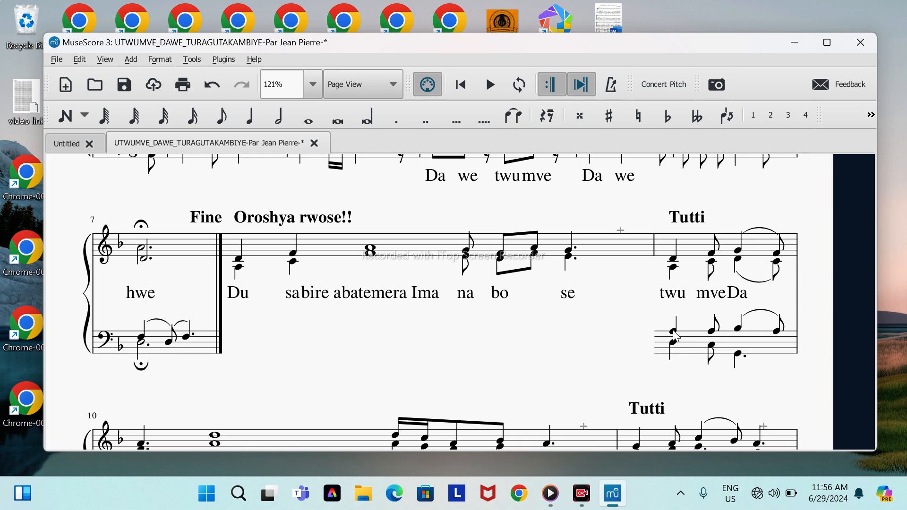
Step: Apply the Baritone clef (F clef) from the Master Palette to the bass measure under the first Tutti, and close the palette
left_click(690, 350)
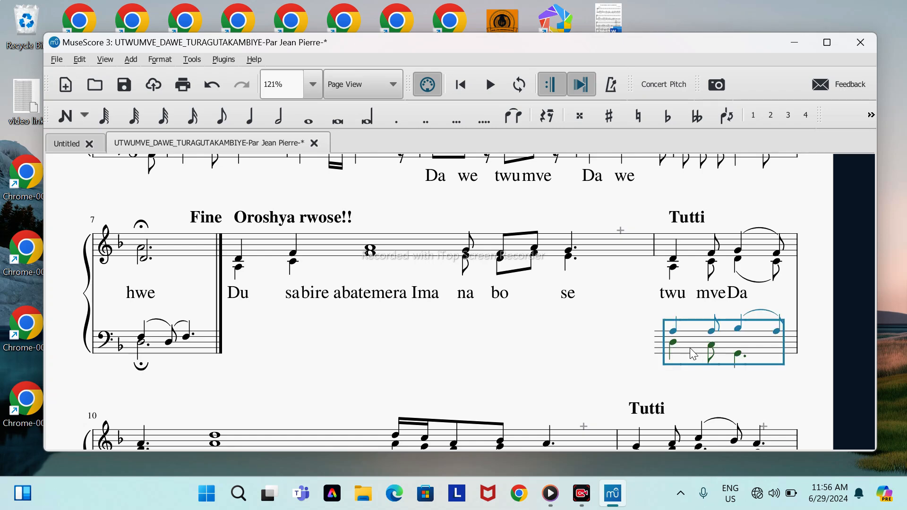
left_click(99, 59)
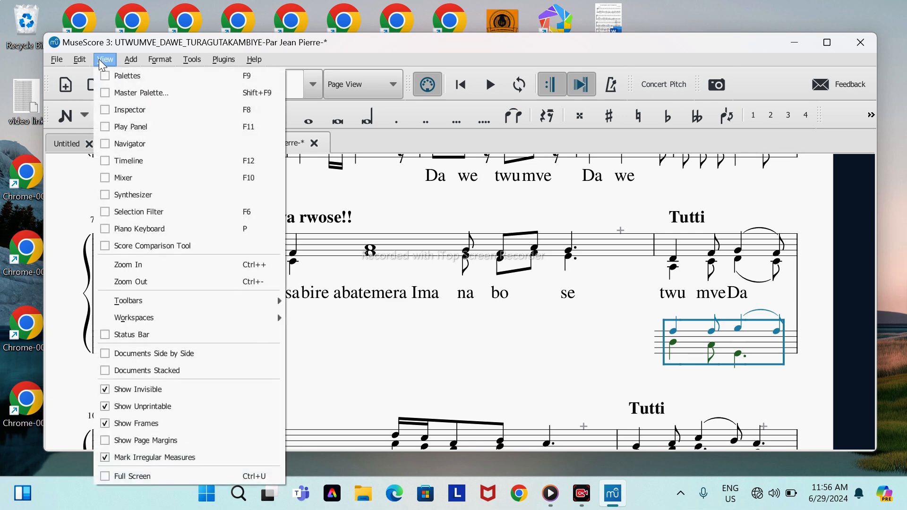
left_click(108, 93)
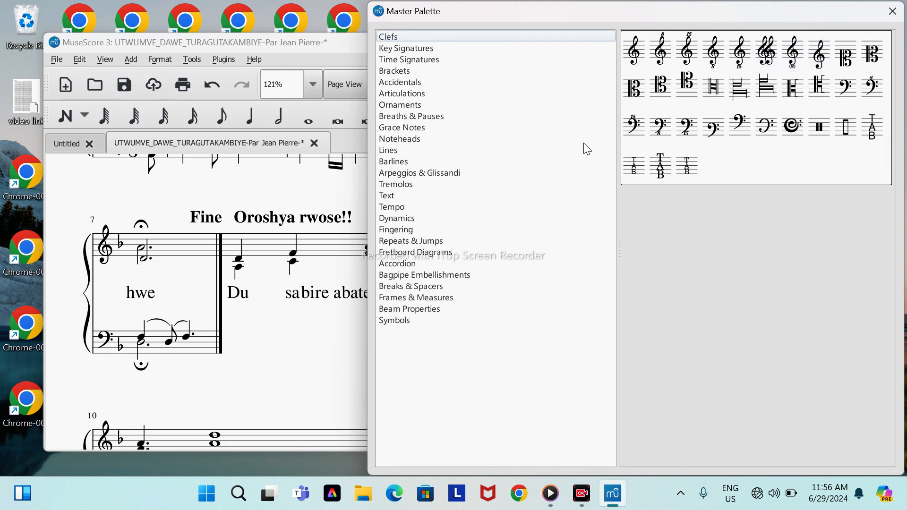
left_click(413, 48)
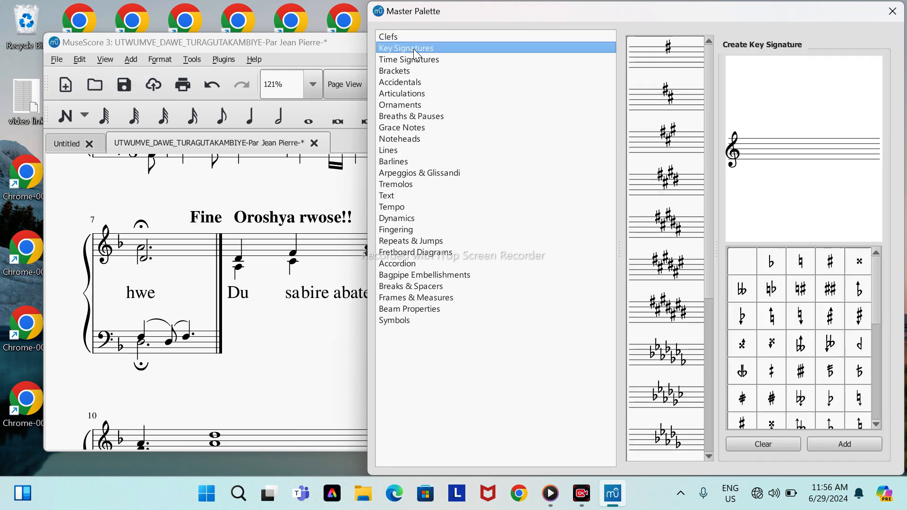
left_click(413, 69)
left_click(397, 38)
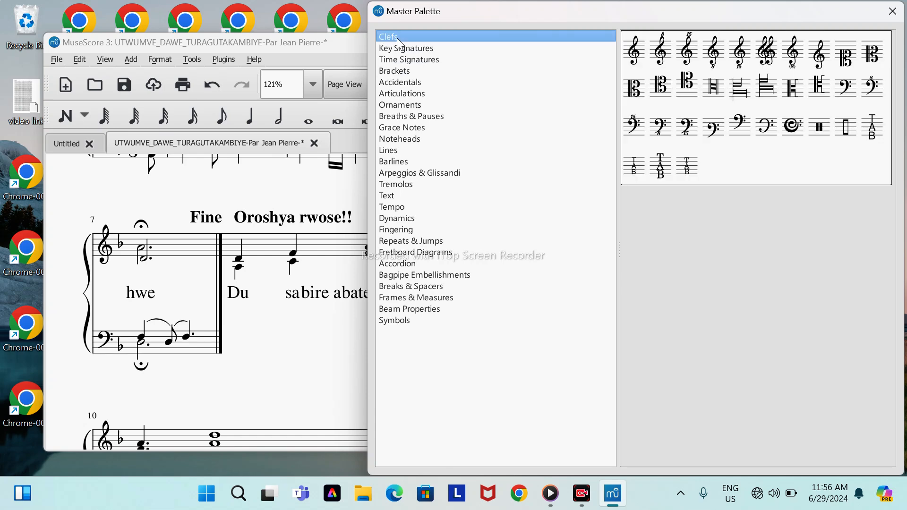
double_click(713, 130)
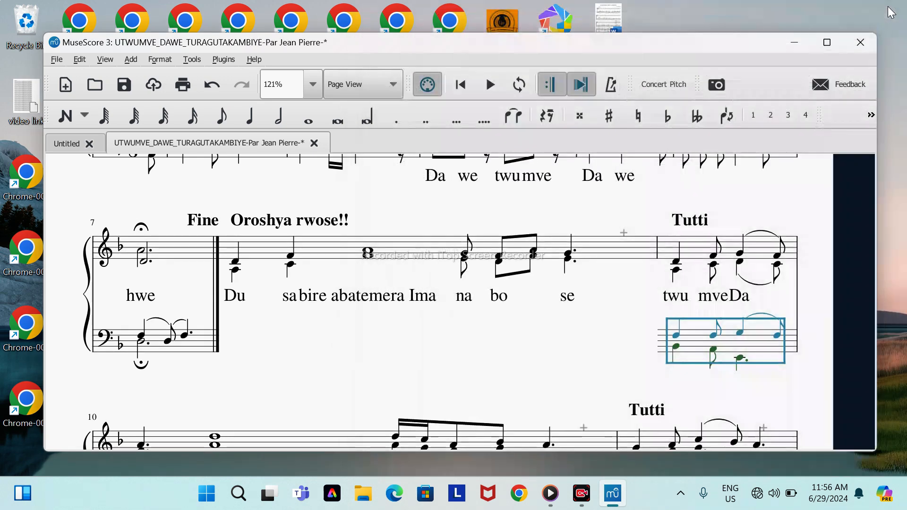
left_click(891, 13)
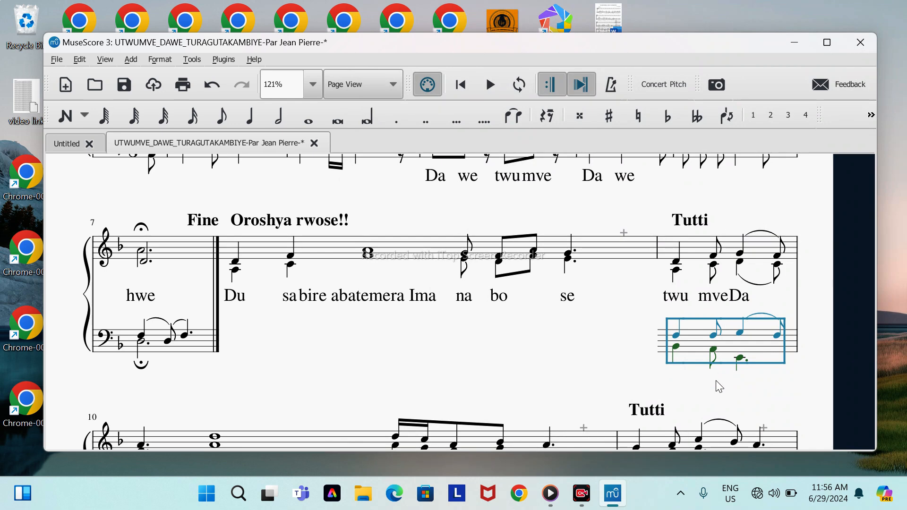
left_click(631, 371)
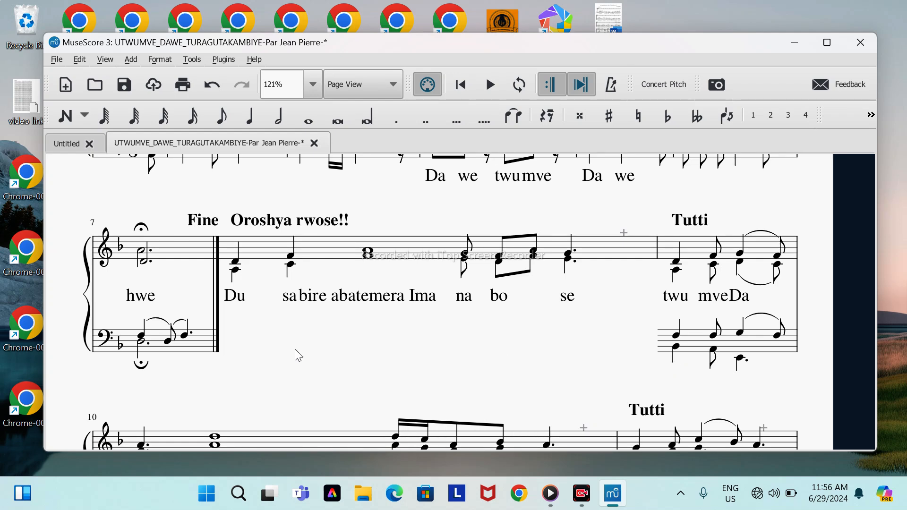
Step: Copy the bass clef at measure 7, view the paste options for the bass measure under Tutti, and clear the selection
left_click(105, 338)
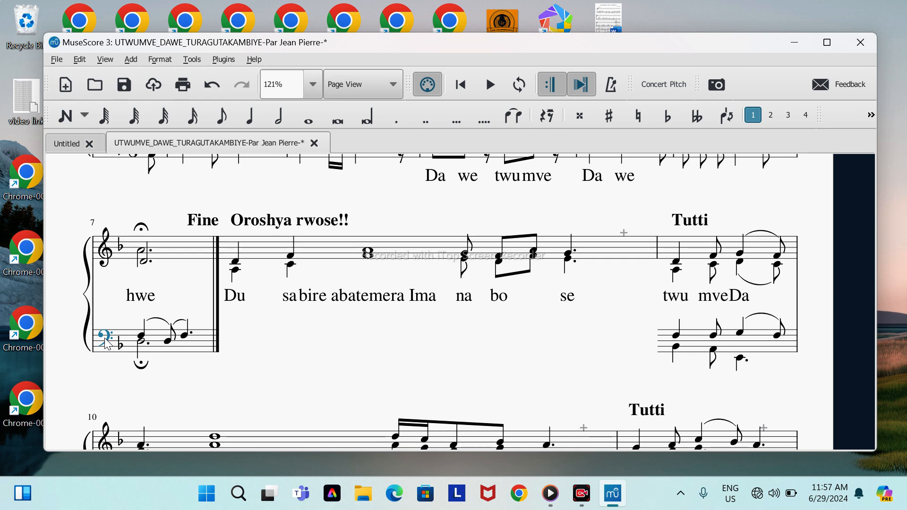
right_click(107, 343)
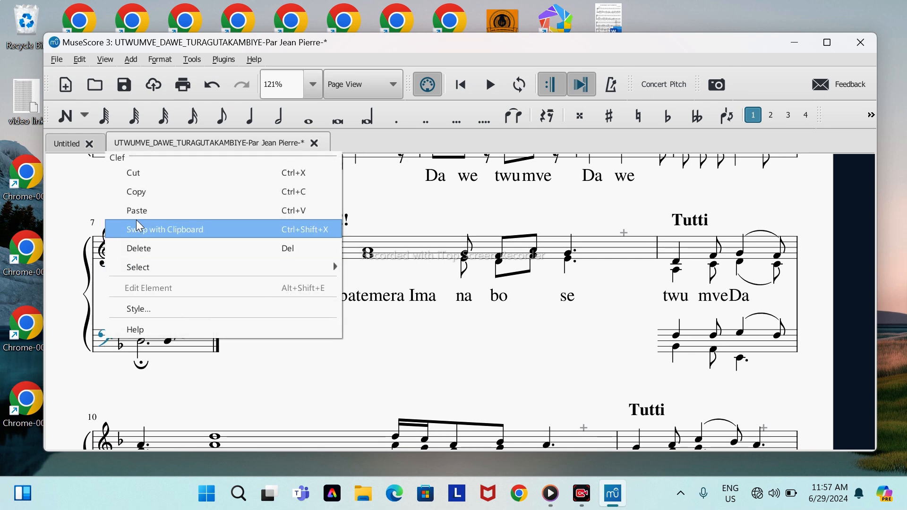
left_click(137, 192)
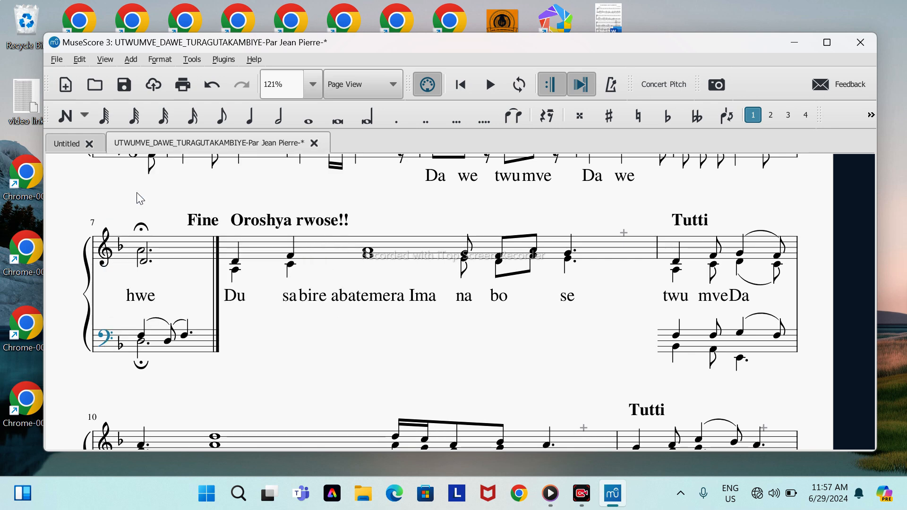
left_click(703, 354)
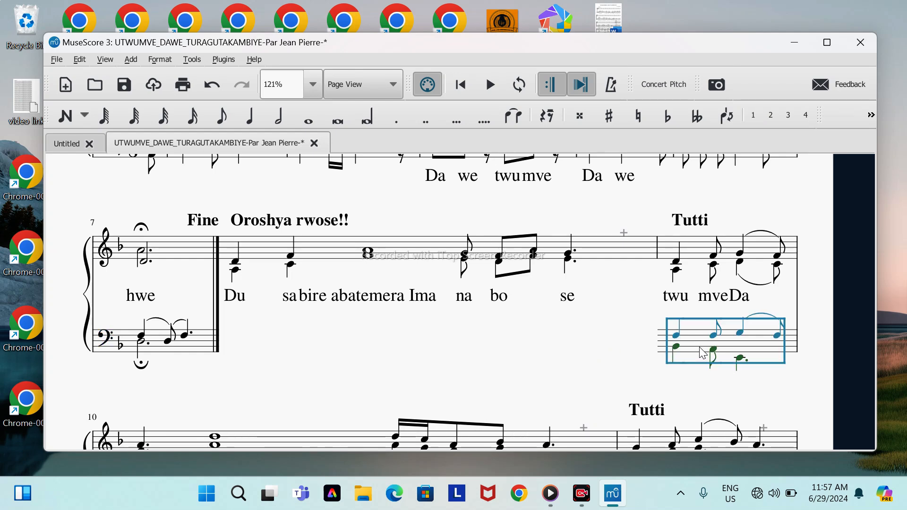
right_click(703, 353)
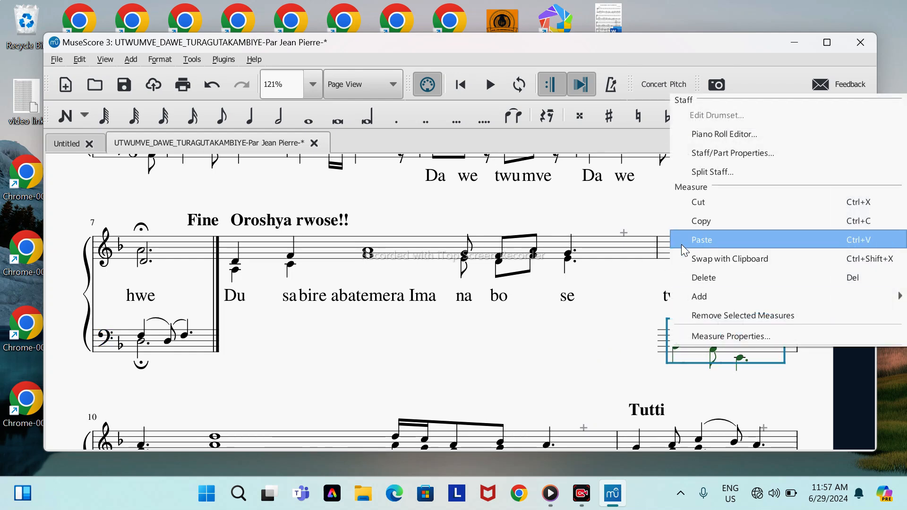
left_click(610, 340)
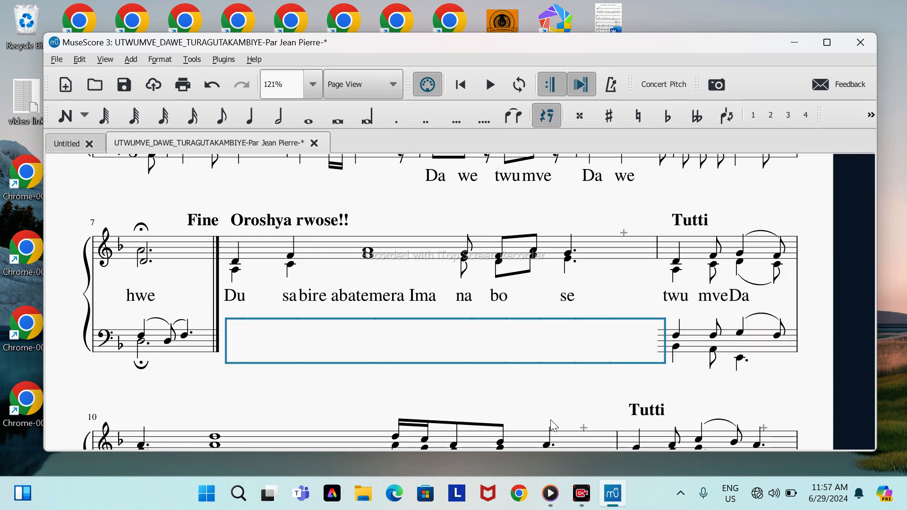
key("Escape")
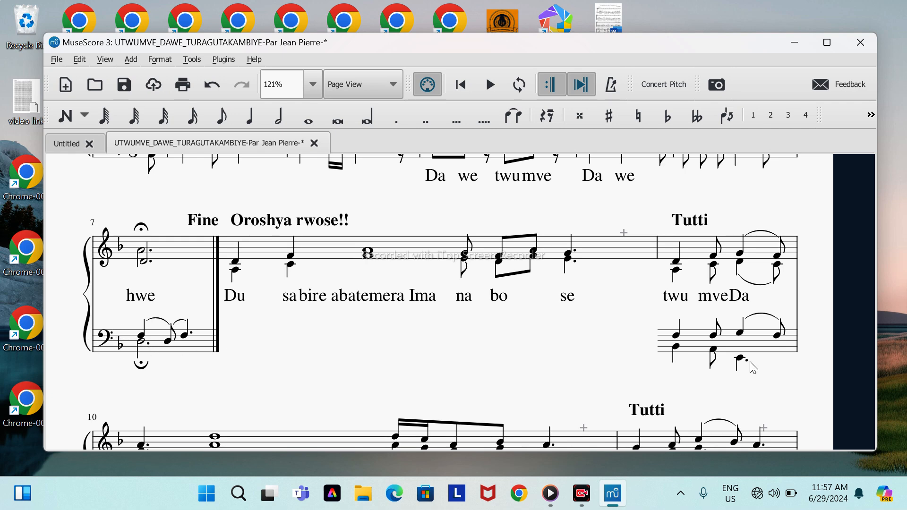
Step: Make staff 2 invisible in measure 10 through its Measure Properties
scroll(753, 367, "down", 3)
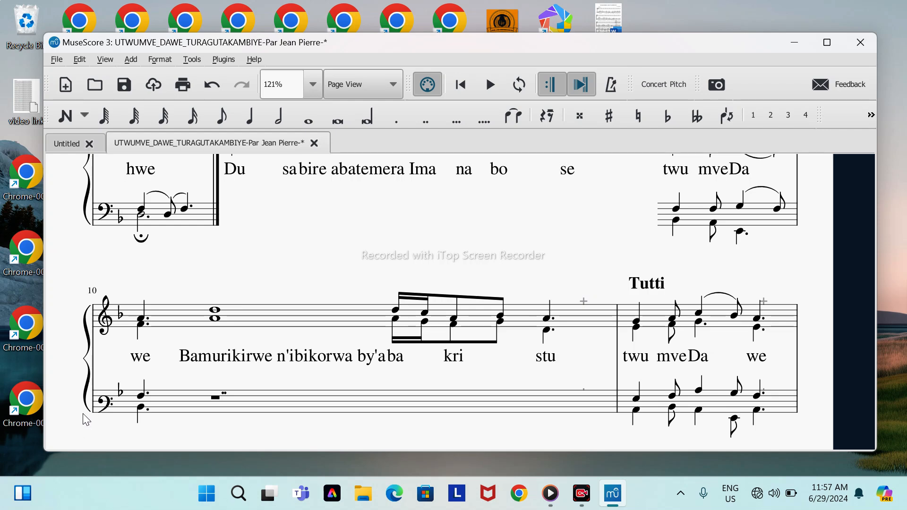
left_click(298, 404)
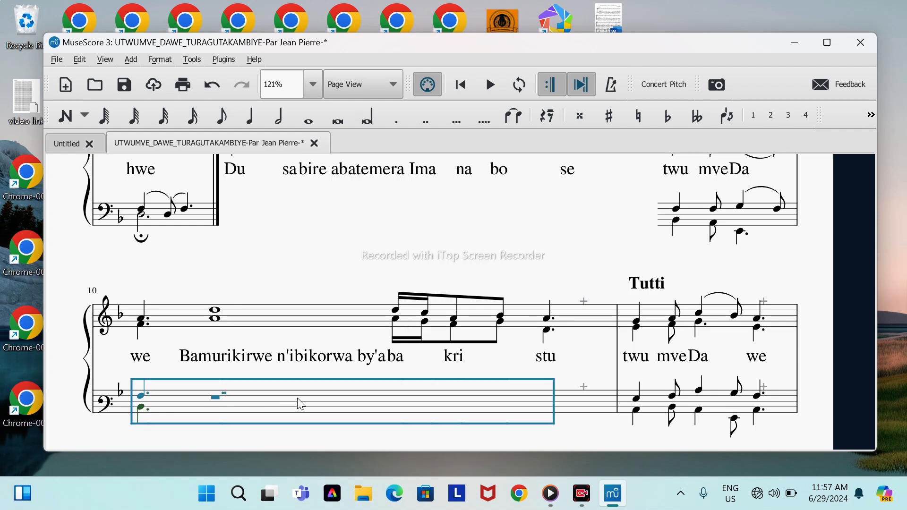
right_click(299, 403)
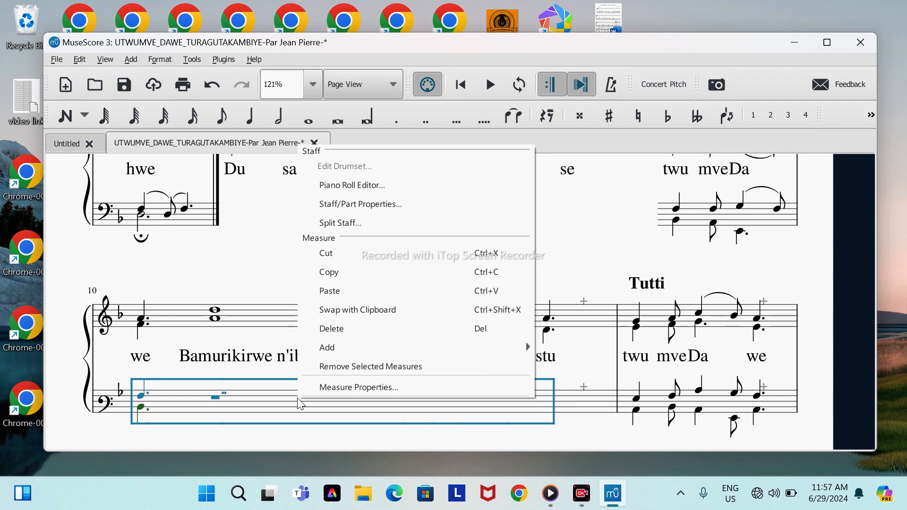
left_click(338, 392)
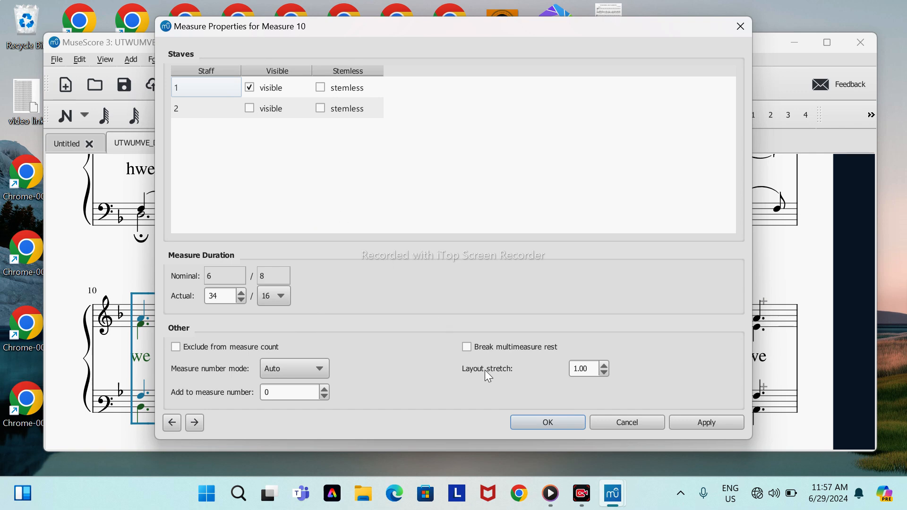
left_click(539, 422)
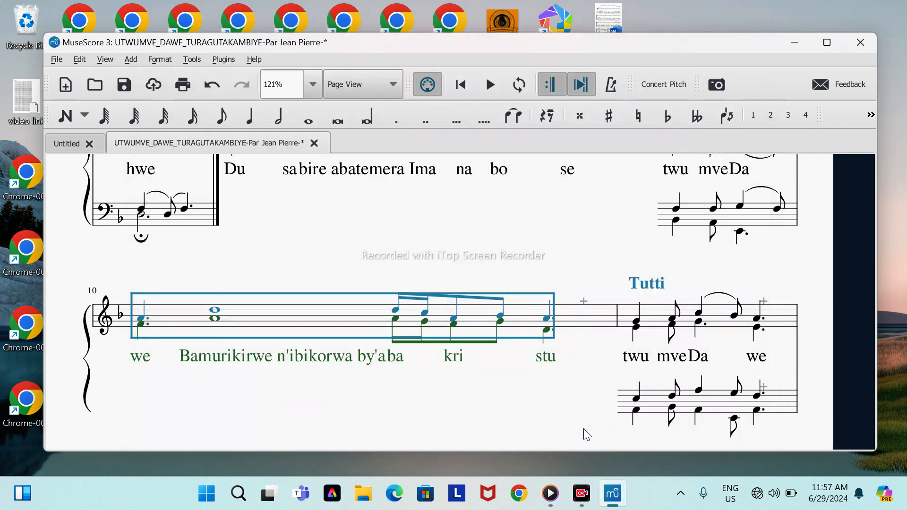
Step: Apply the Baritone clef (F clef) from the Master Palette to the bass measure under the second Tutti, and close the palette
left_click(626, 409)
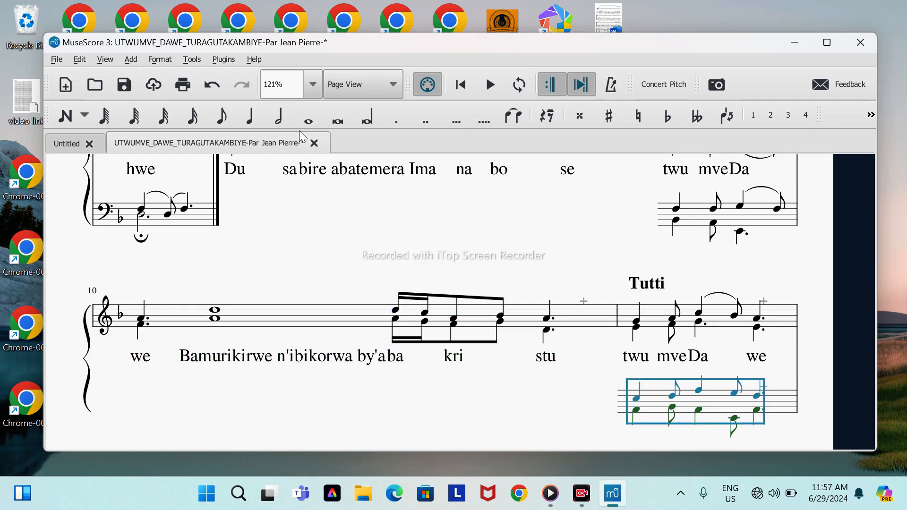
left_click(104, 60)
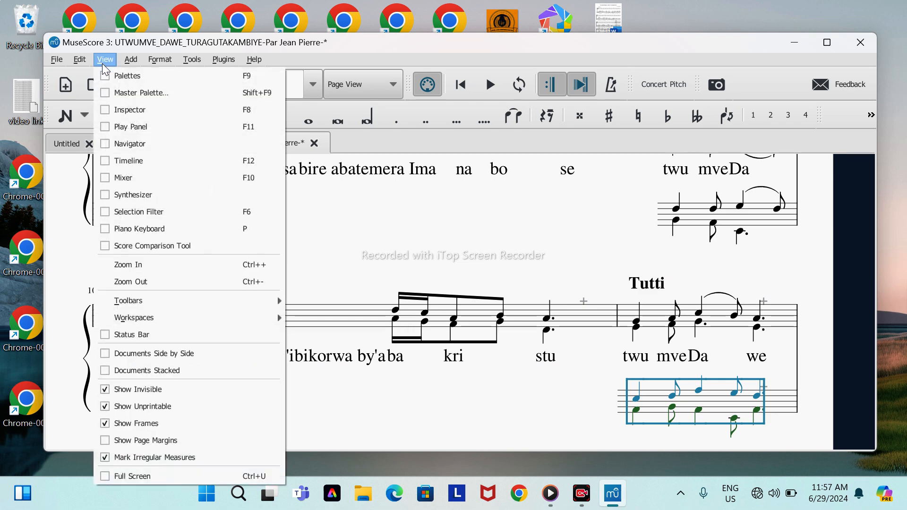
left_click(102, 94)
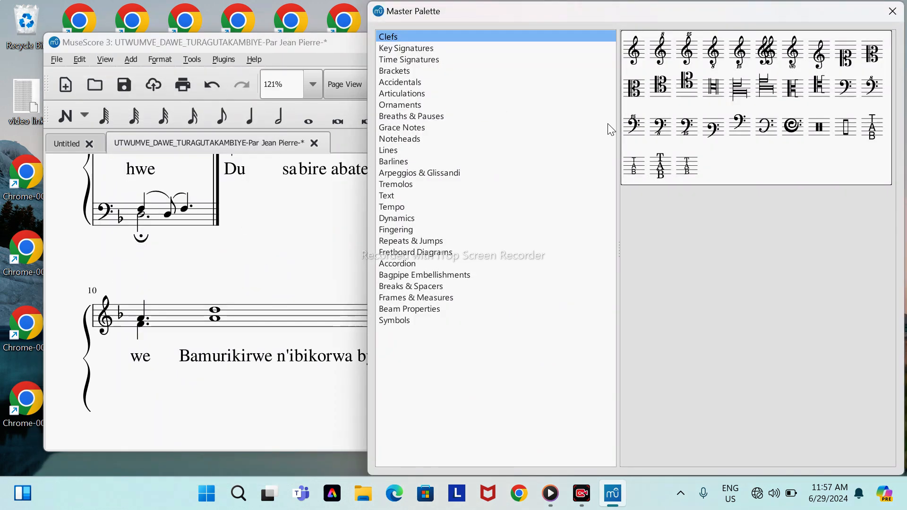
left_click(703, 129)
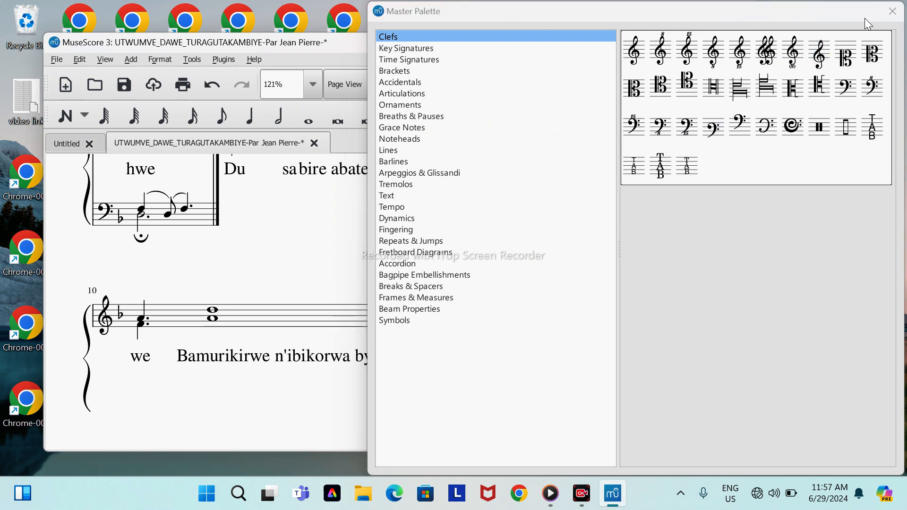
left_click(891, 12)
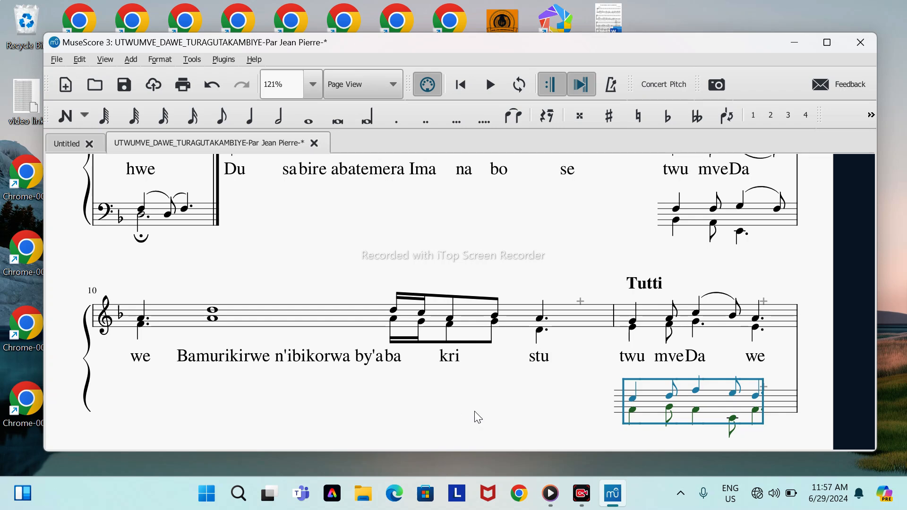
Step: Try to copy the bass clef at measure 7 and paste it onto the bass measure under the second Tutti
left_click(106, 218)
right_click(105, 218)
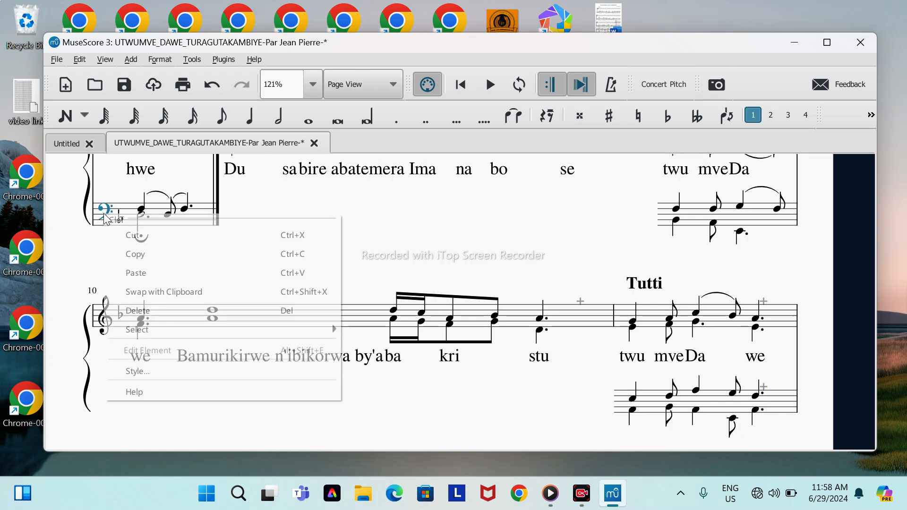
left_click(126, 257)
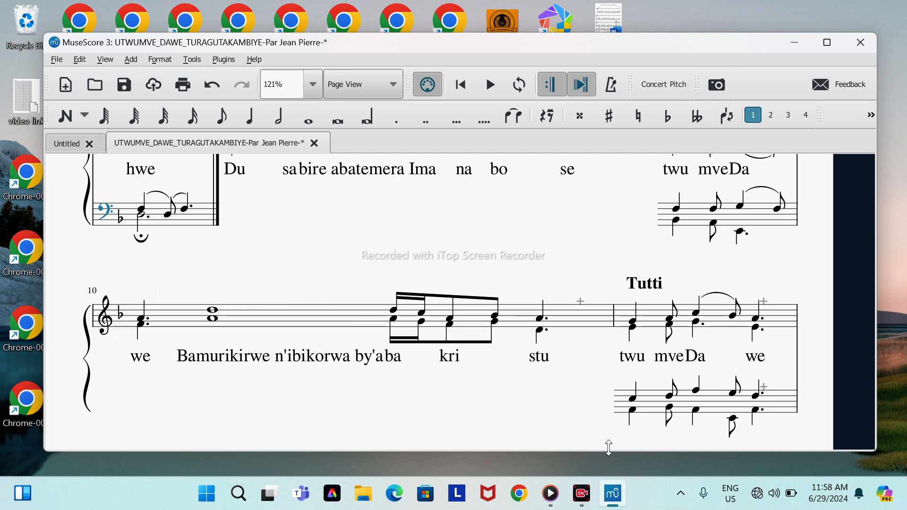
left_click(644, 409)
right_click(644, 408)
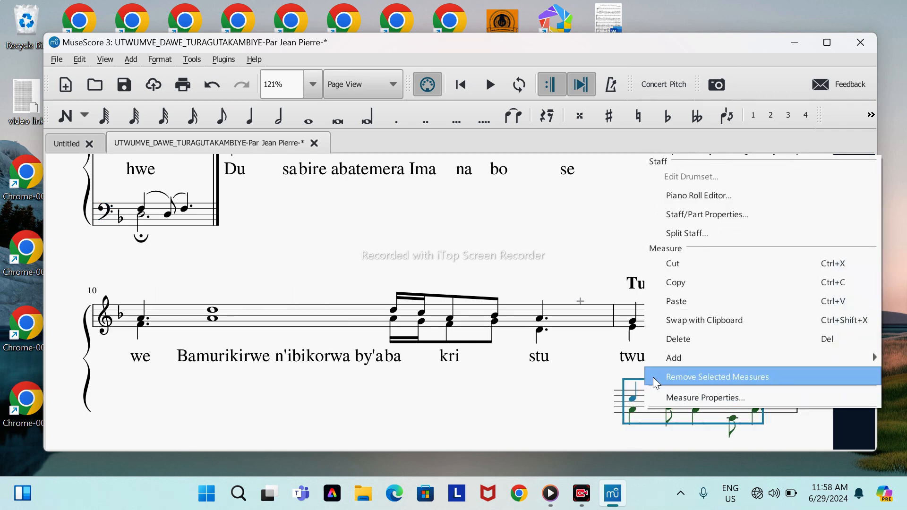
left_click(675, 301)
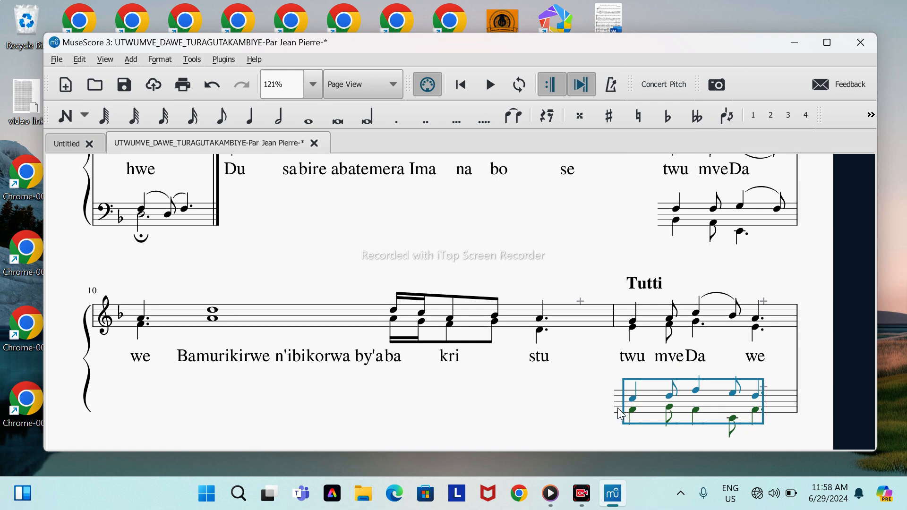
Step: Undo the added clefs and the hiding of the bass staff in measures 10 and 8
left_click(566, 405)
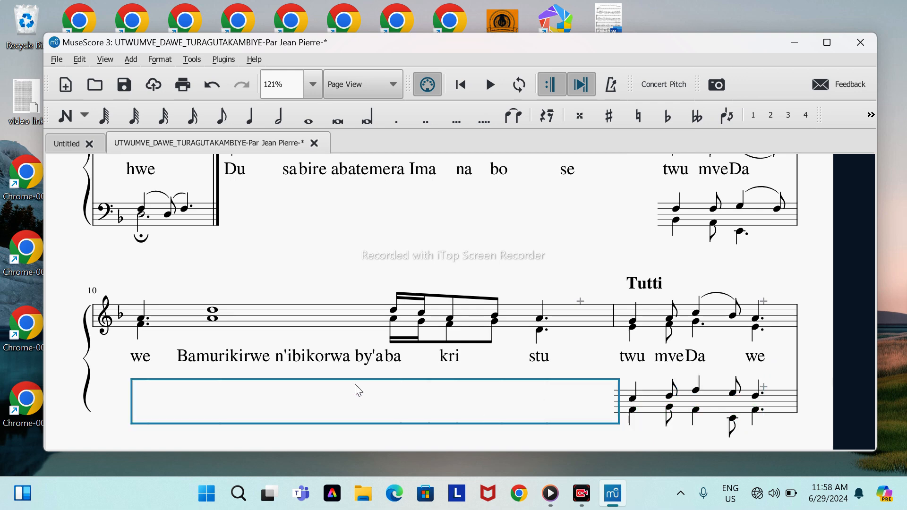
left_click(212, 85)
left_click(212, 85)
left_click(213, 85)
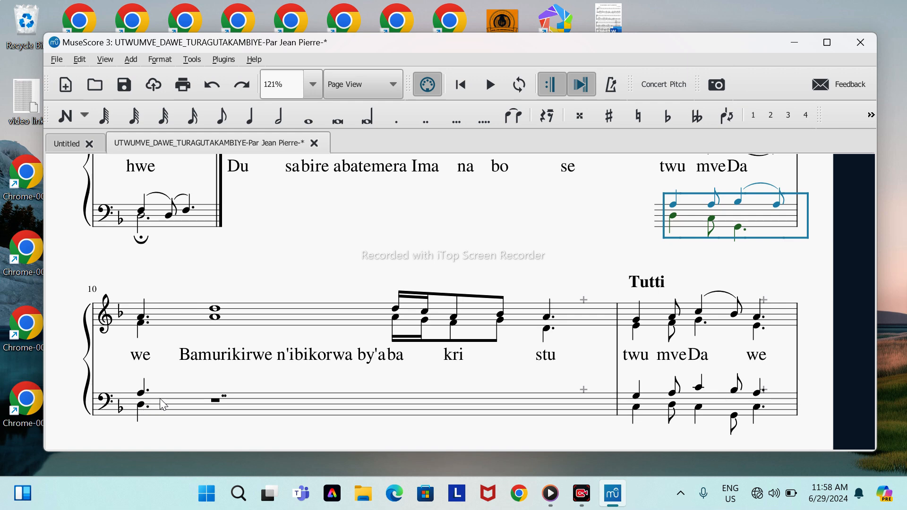
left_click(360, 246)
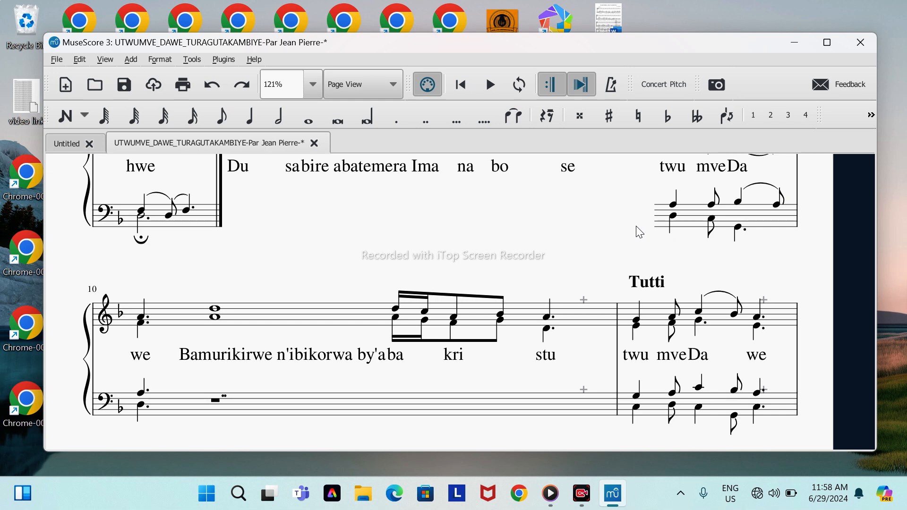
left_click(217, 90)
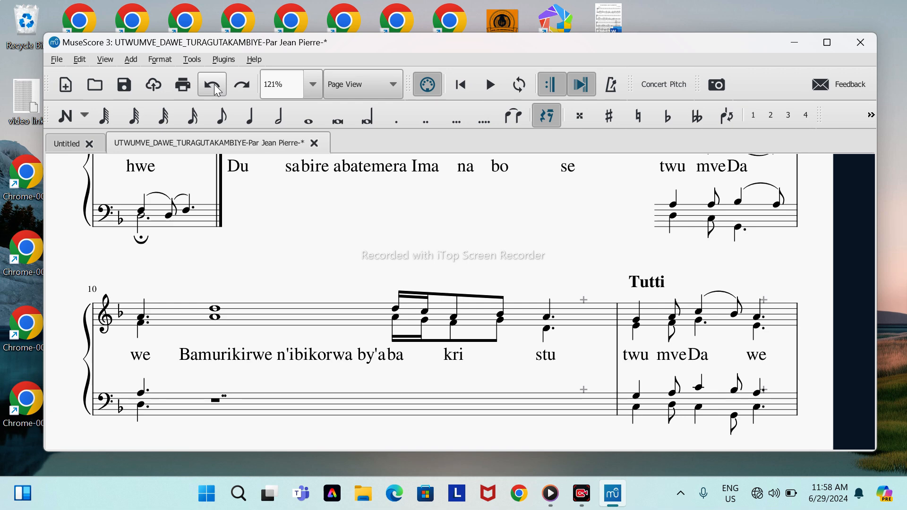
left_click(217, 90)
left_click(217, 89)
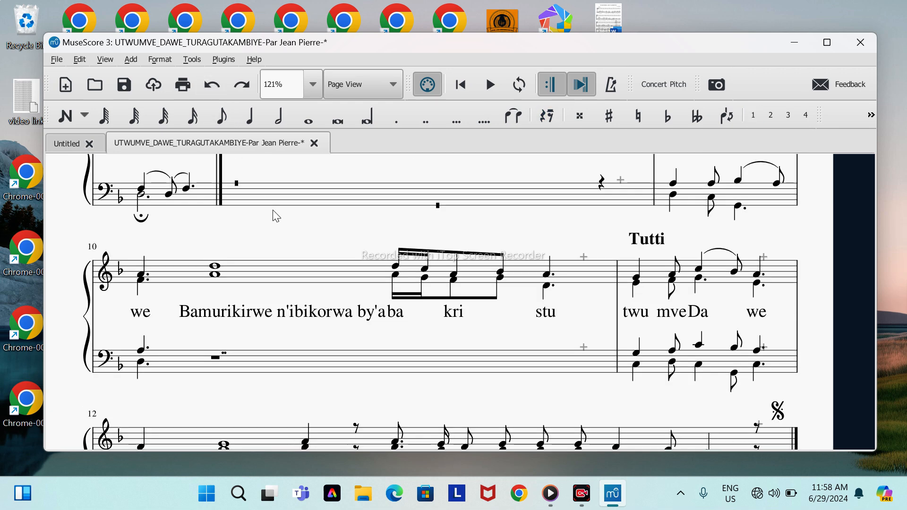
Step: Make staff 2 invisible in measure 8, the rest-filled bass measure after Fine, through its Measure Properties
left_click(383, 191)
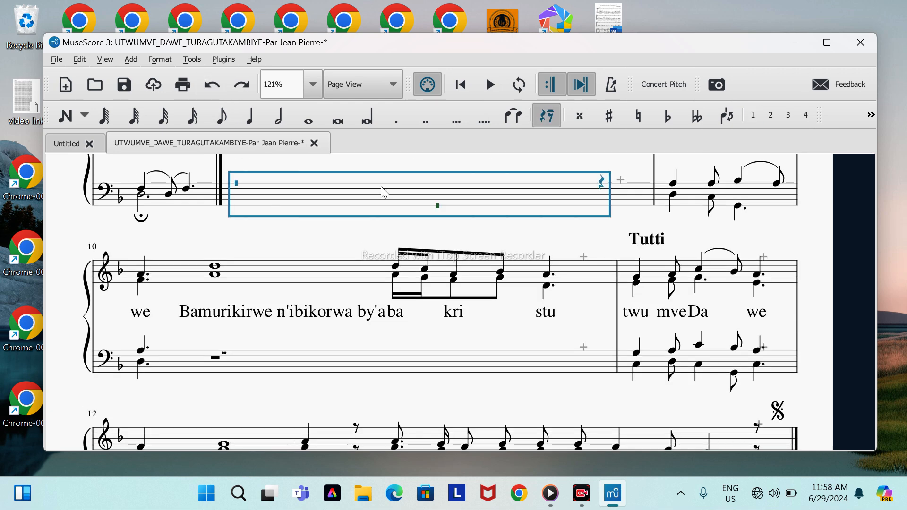
right_click(381, 187)
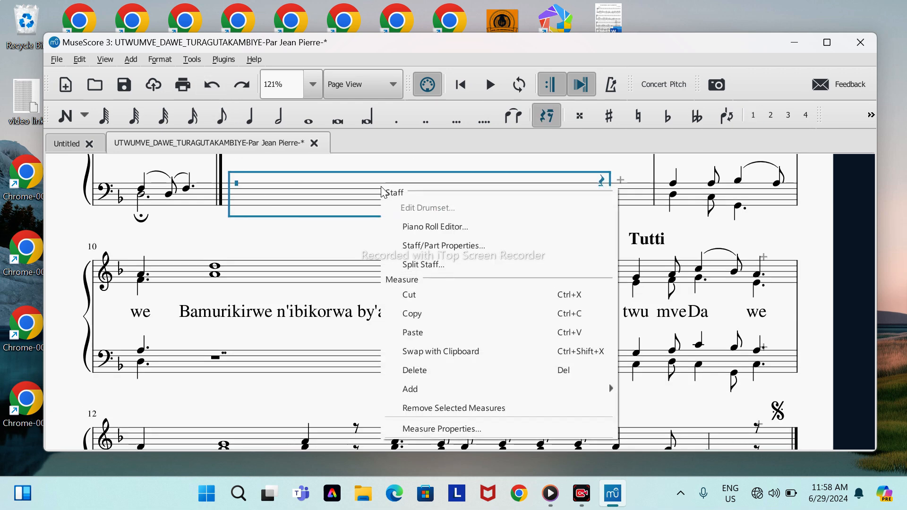
left_click(407, 429)
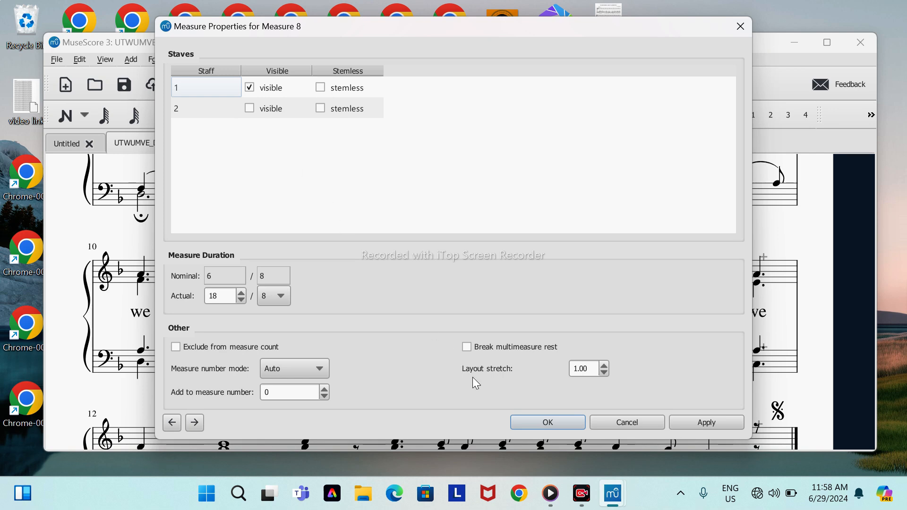
left_click(537, 420)
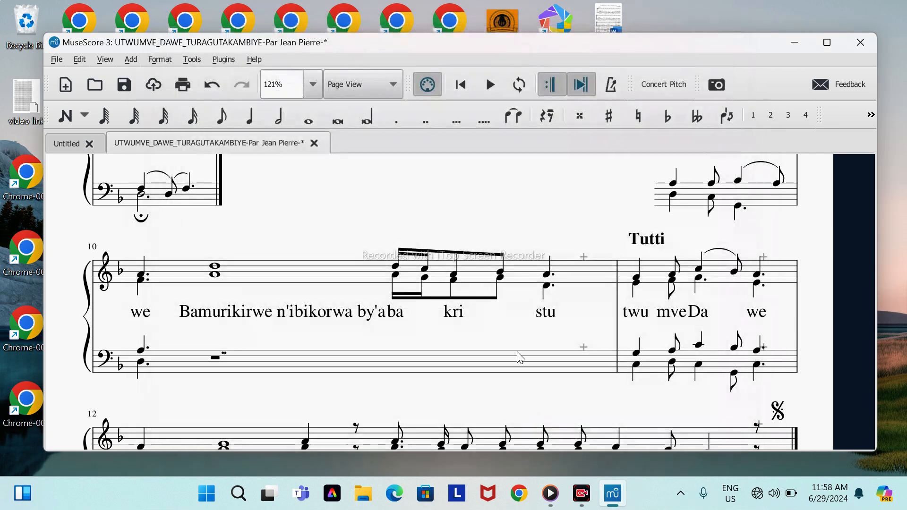
Step: Select the hidden bass measure 8 to check it, clear the selection, and undo the hiding of its staff
left_click(444, 200)
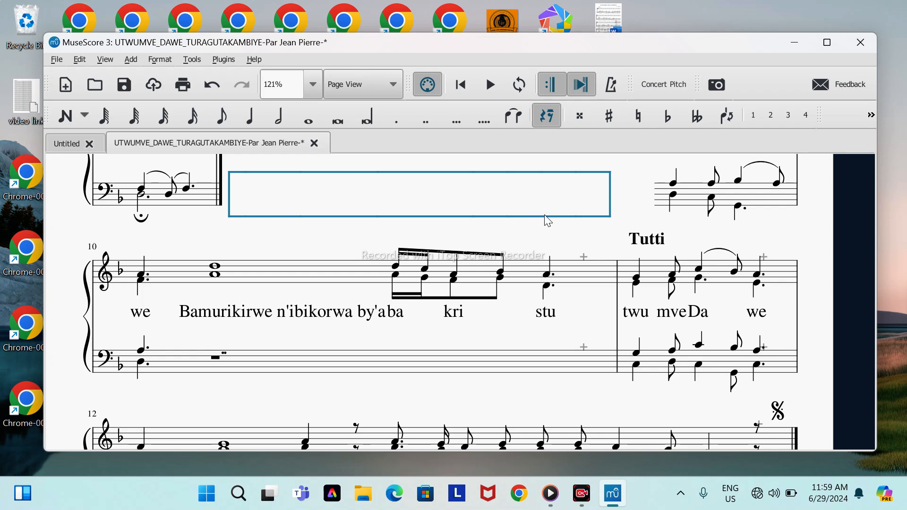
left_click(555, 238)
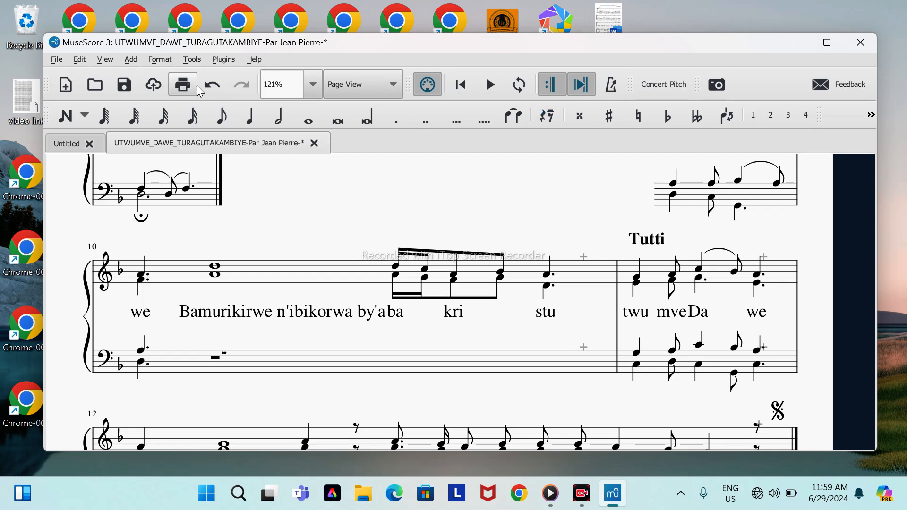
left_click(212, 87)
left_click(211, 87)
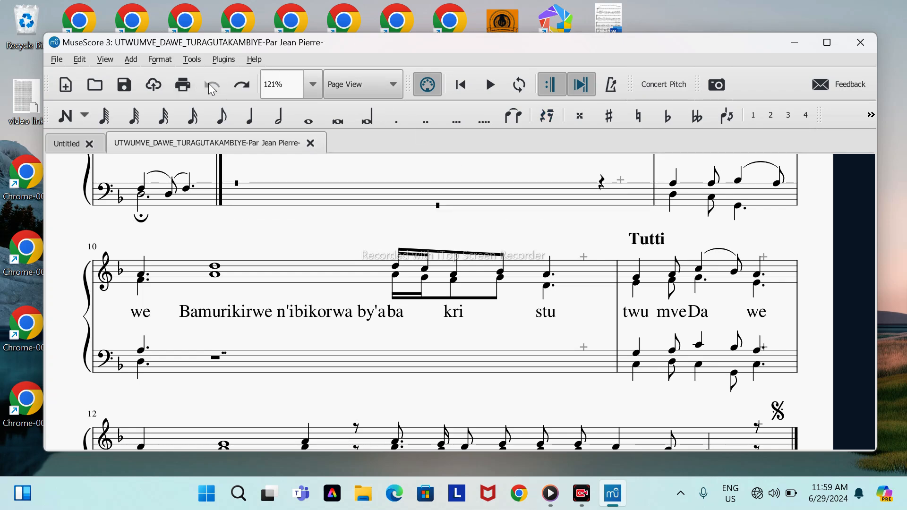
Step: Turn on "Hide empty staves within systems" in the Score style settings, and undo that change
scroll(333, 324, "down", 5)
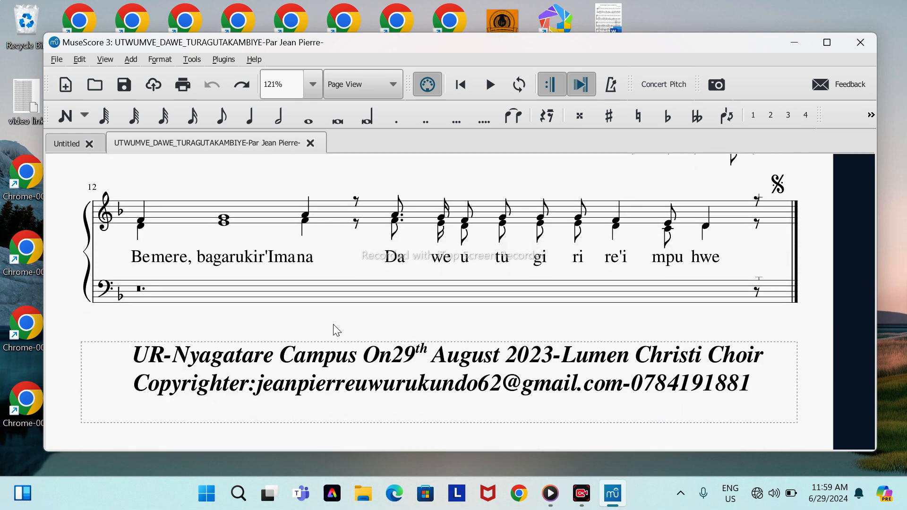
right_click(217, 187)
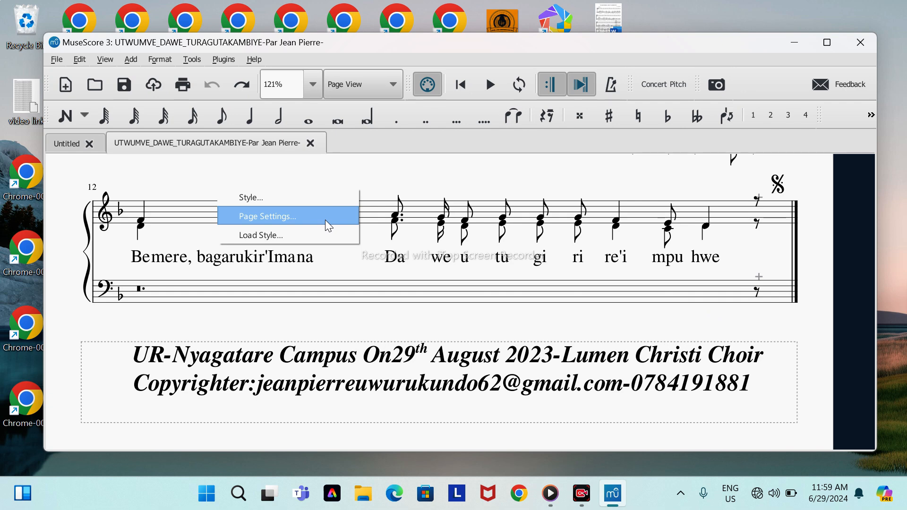
left_click(311, 199)
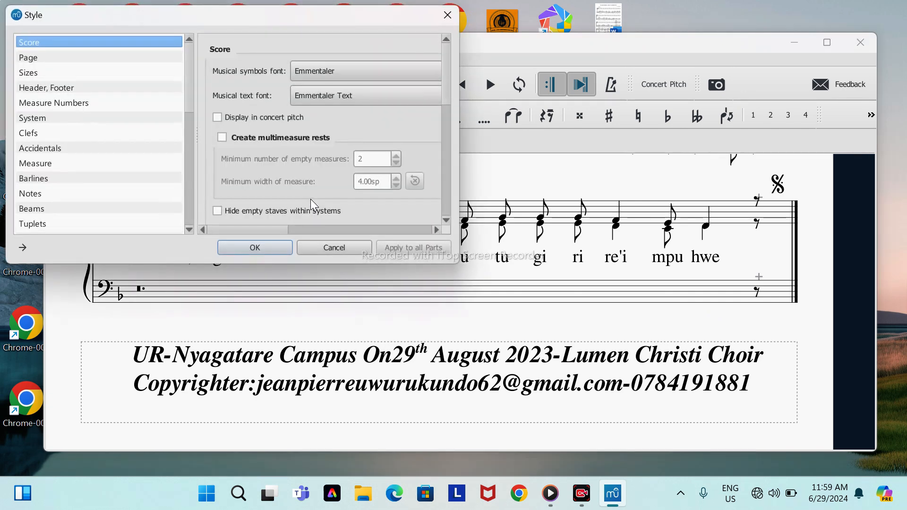
left_click(218, 211)
scroll(218, 212, "down", 2)
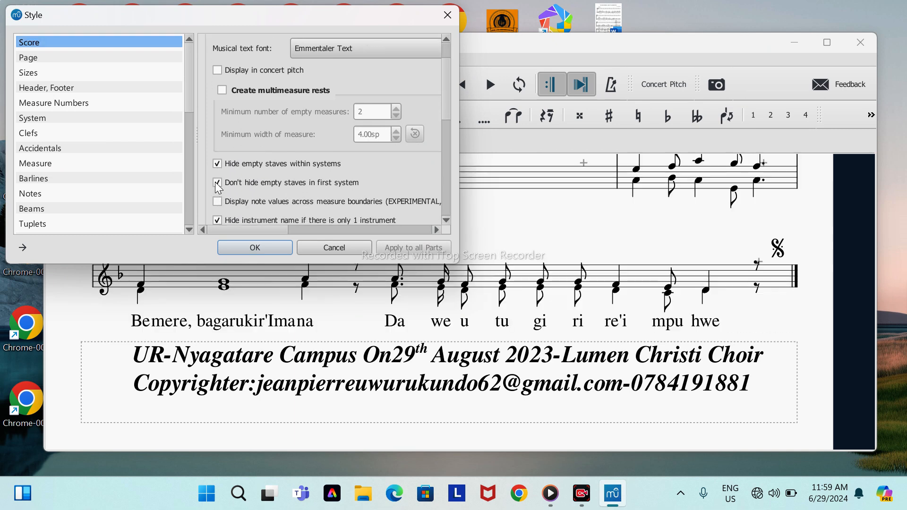
left_click(260, 243)
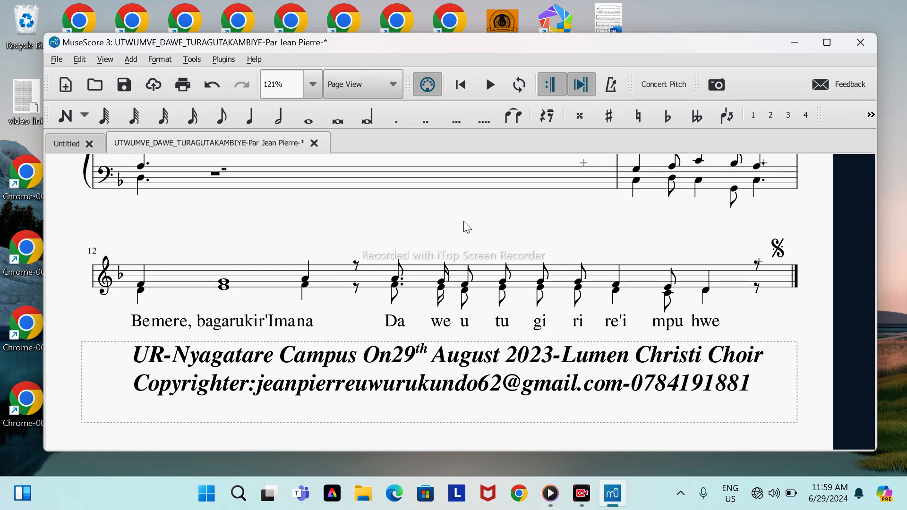
left_click(210, 86)
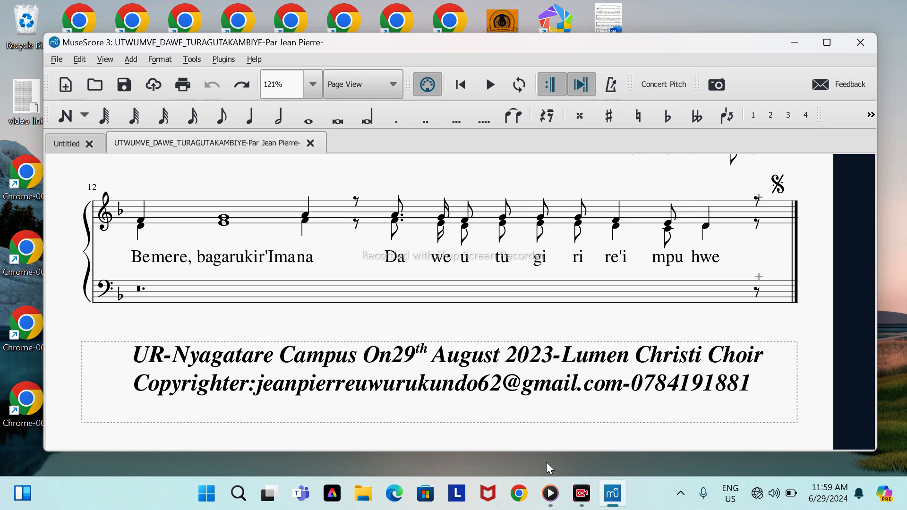
Step: Start the music playback in Media Player and return to the last systems of the score
mouse_move(550, 494)
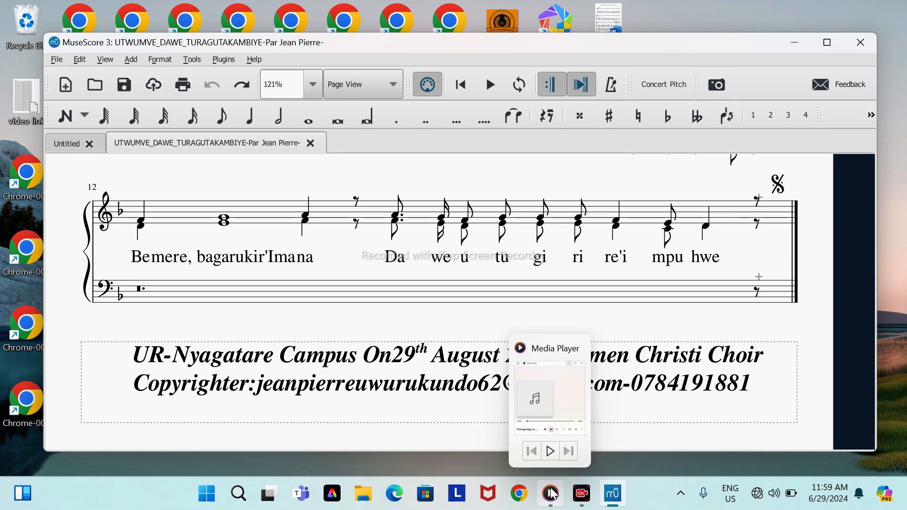
left_click(551, 453)
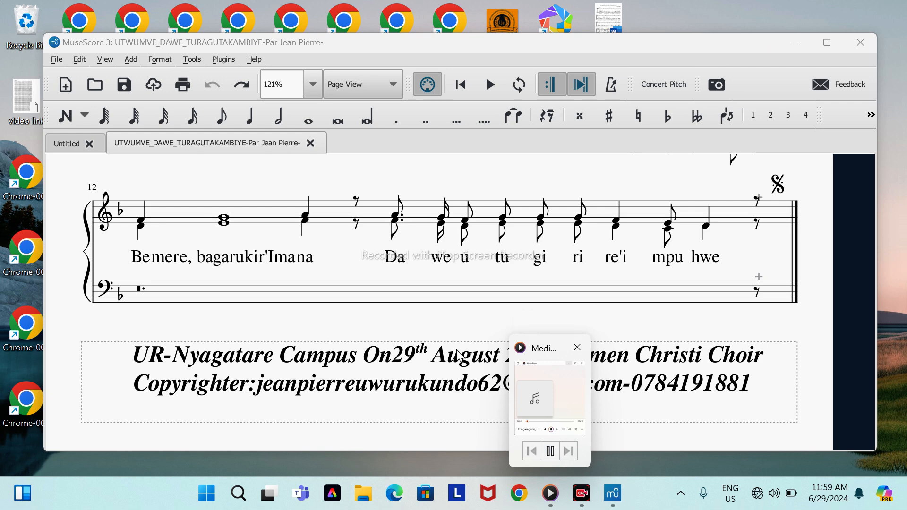
scroll(455, 327, "up", 4)
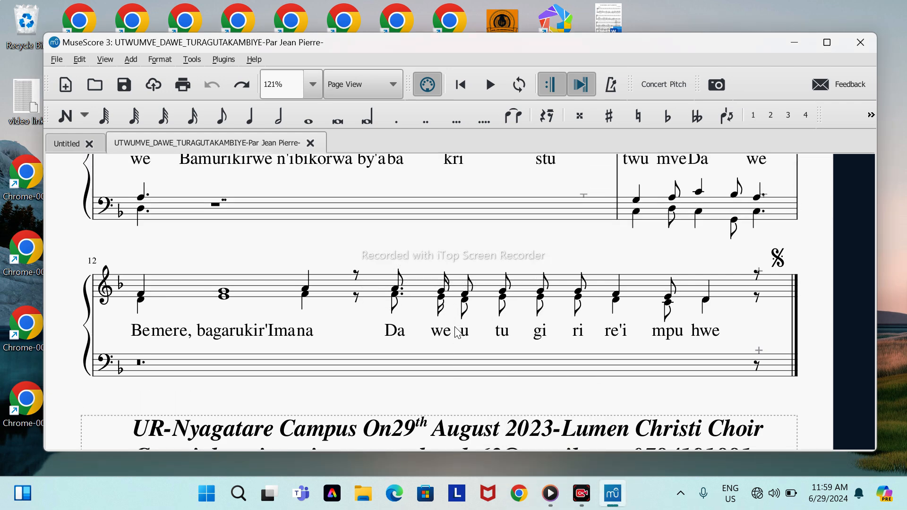
scroll(457, 332, "down", 3)
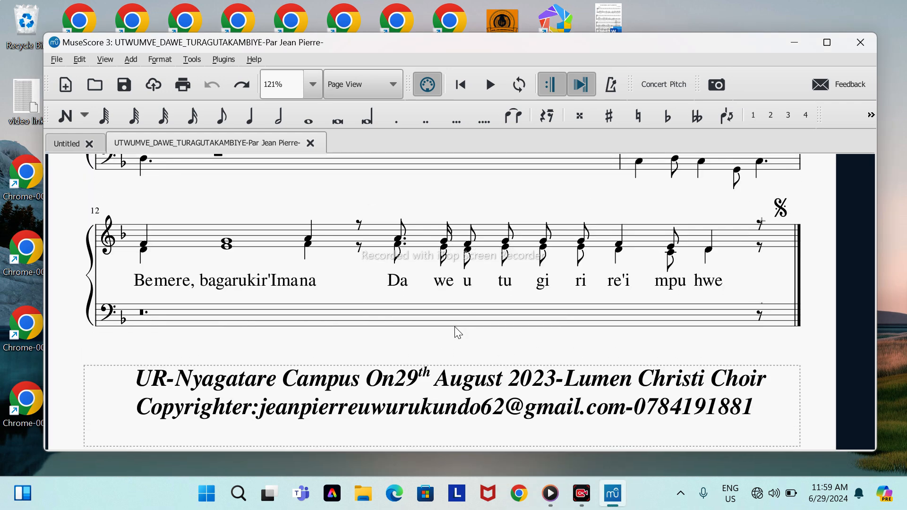
scroll(458, 333, "up", 15)
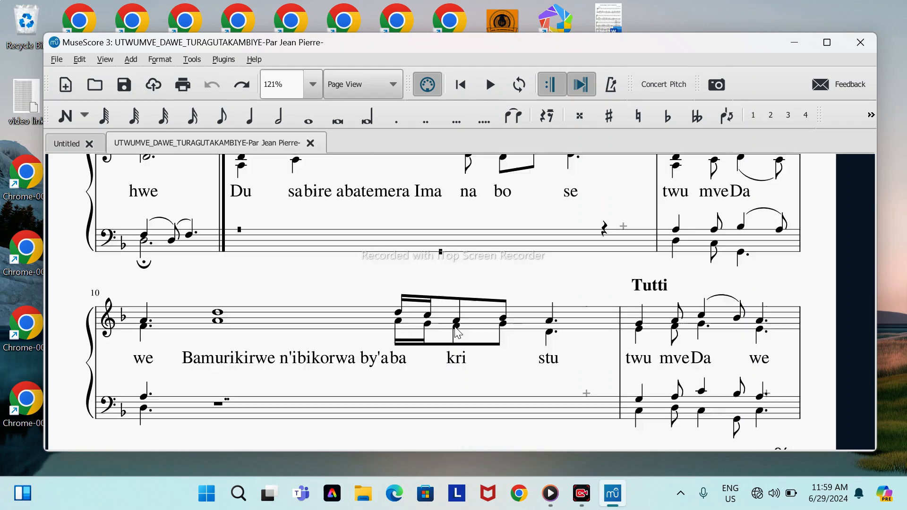
scroll(457, 333, "up", 5)
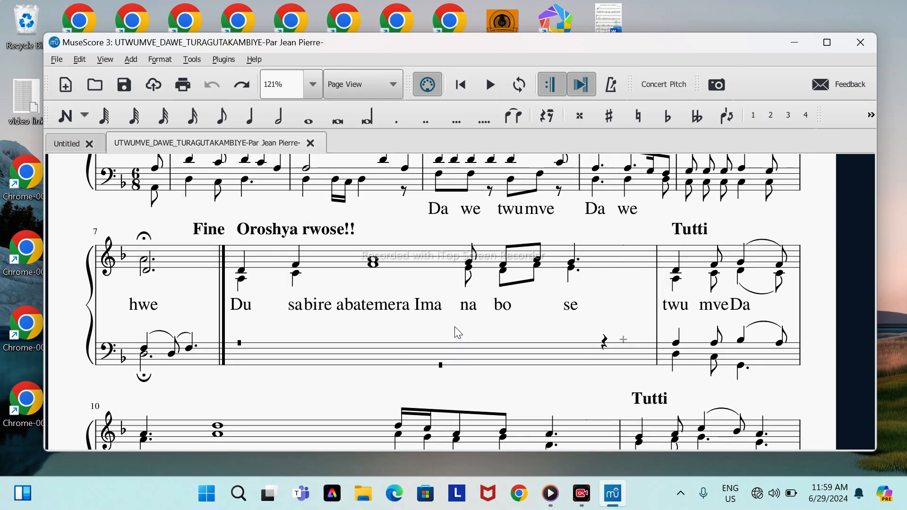
scroll(456, 330, "up", 4)
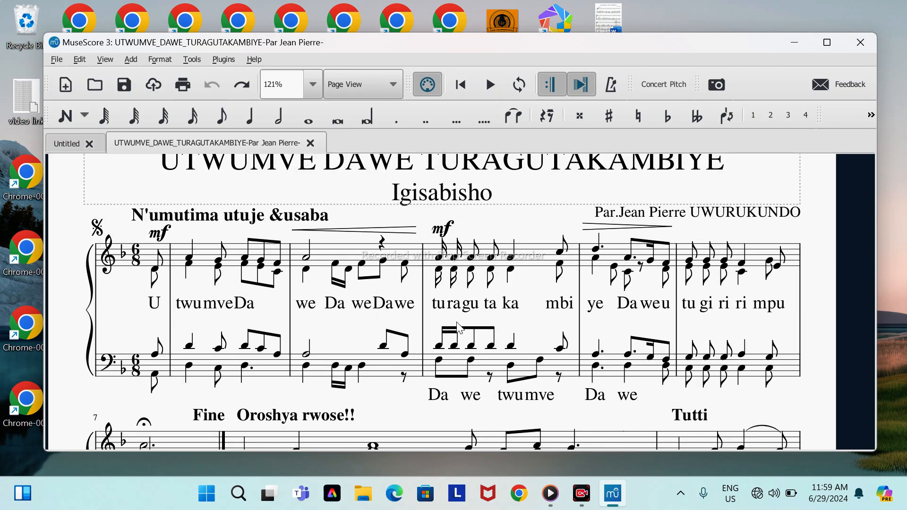
scroll(527, 231, "up", 1)
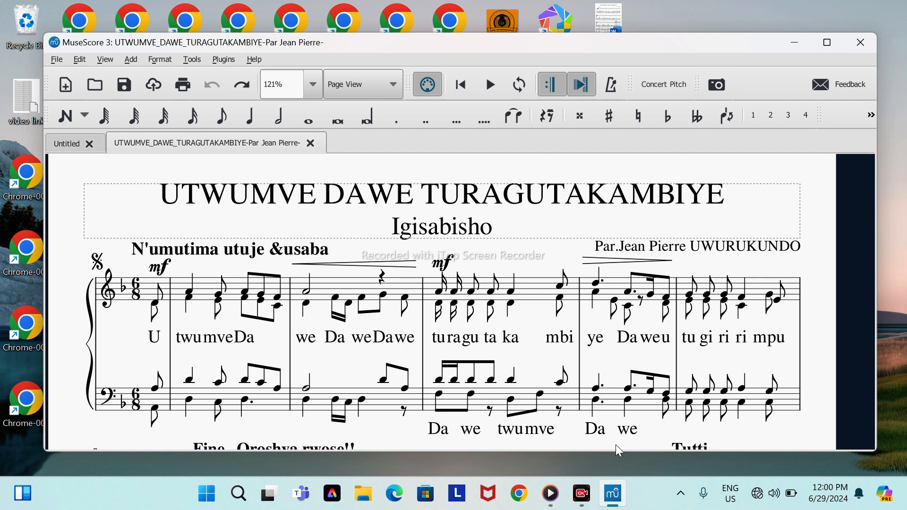
scroll(572, 437, "down", 1)
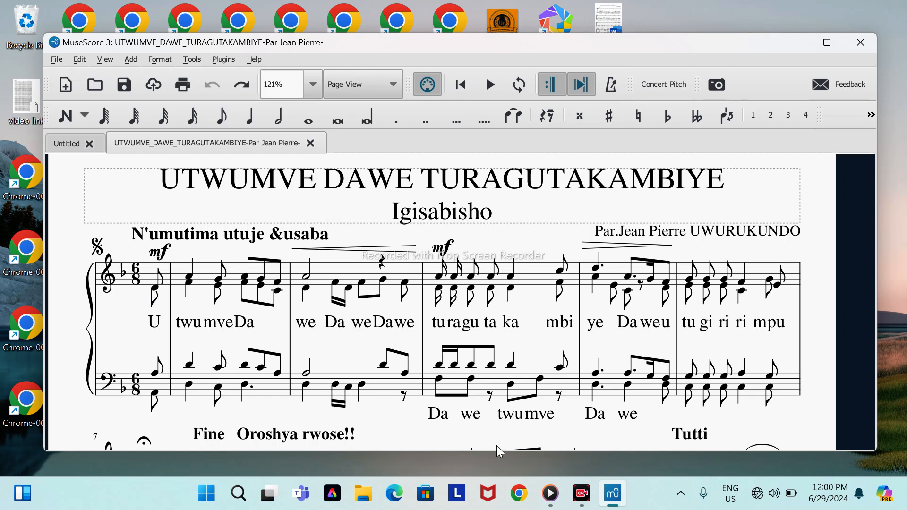
Step: Pause the music in Media Player and play the score from its beginning
mouse_move(552, 480)
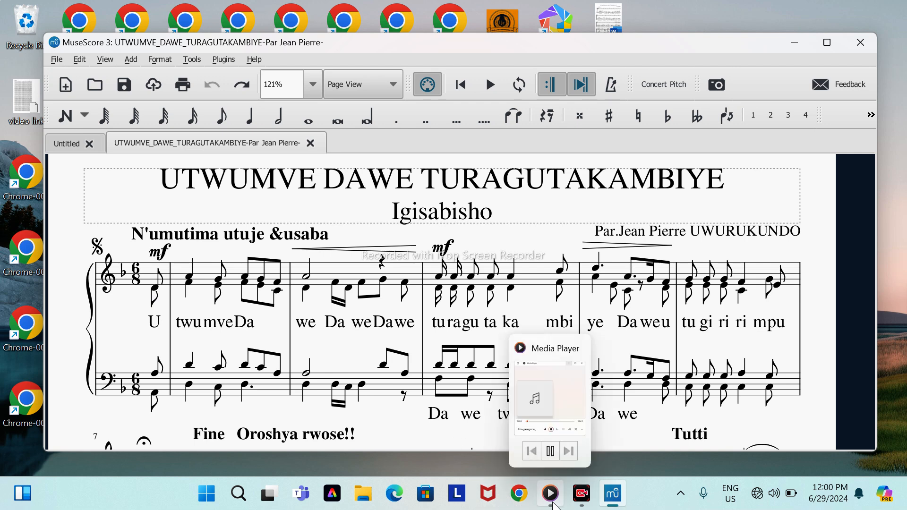
left_click(547, 452)
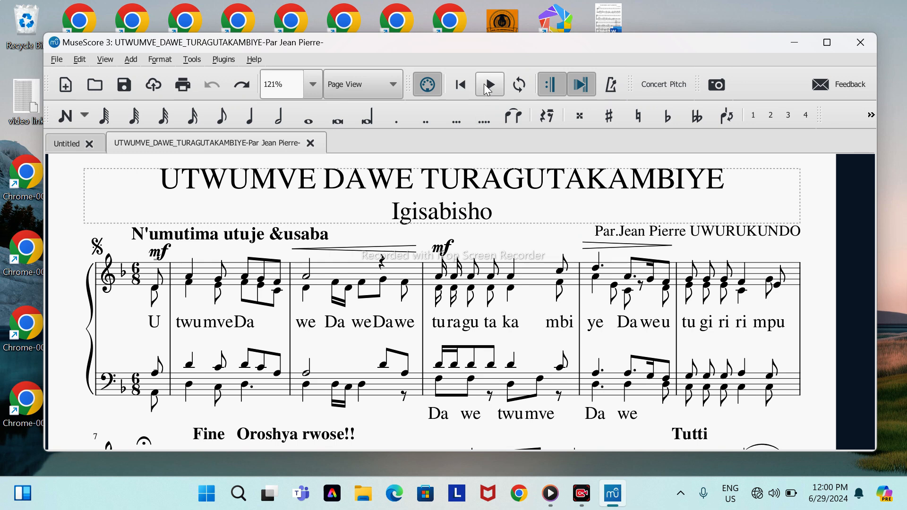
left_click(458, 85)
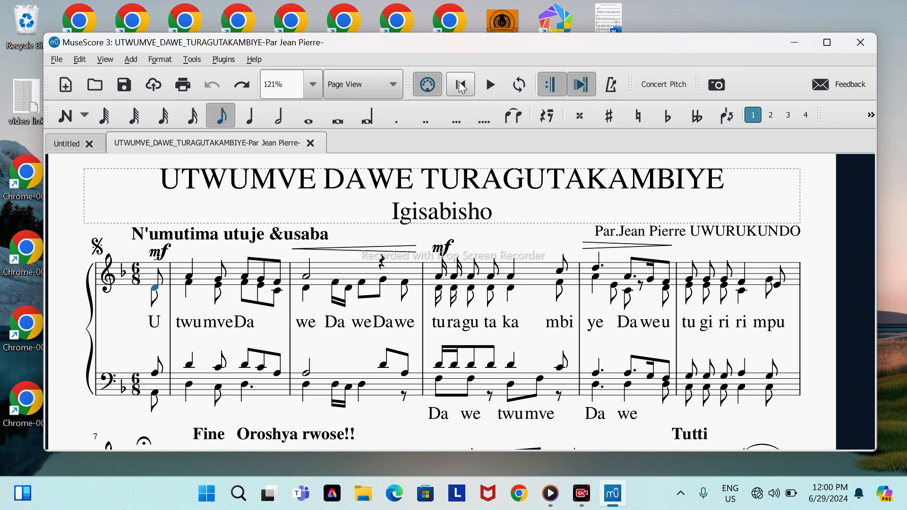
key("space")
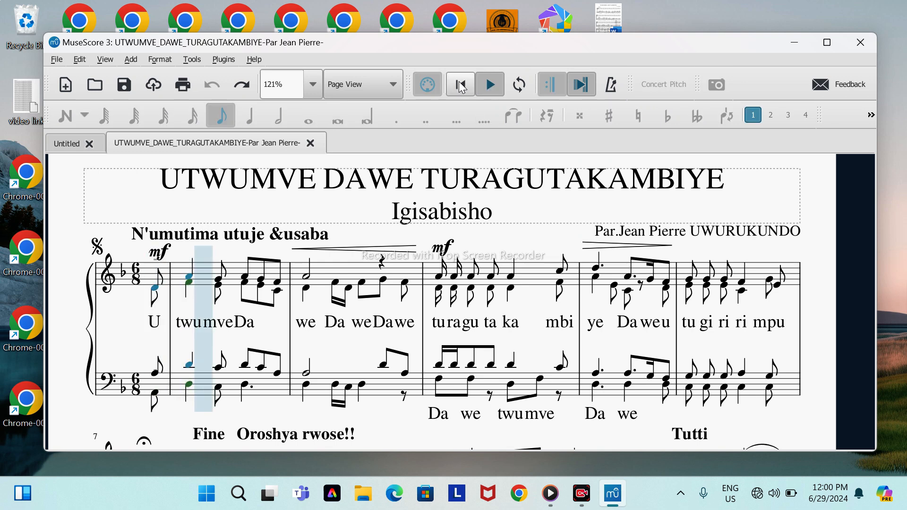
Step: Open the Mixer during playback and set the Piano part's sound to Glockenspiel
left_click(100, 60)
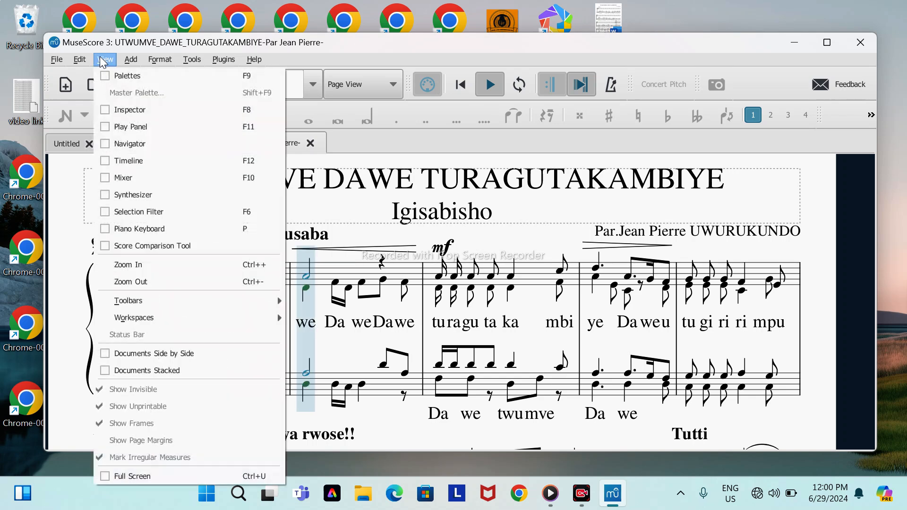
left_click(104, 175)
left_click(157, 119)
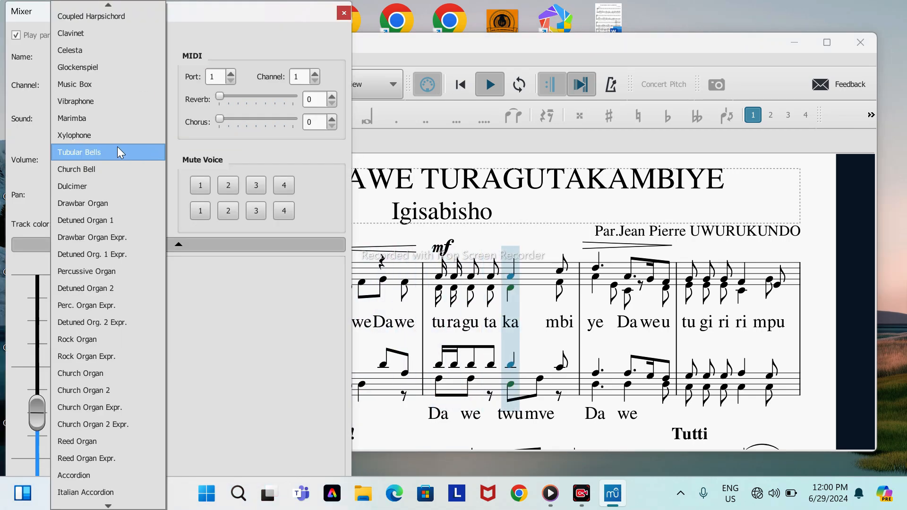
left_click(106, 66)
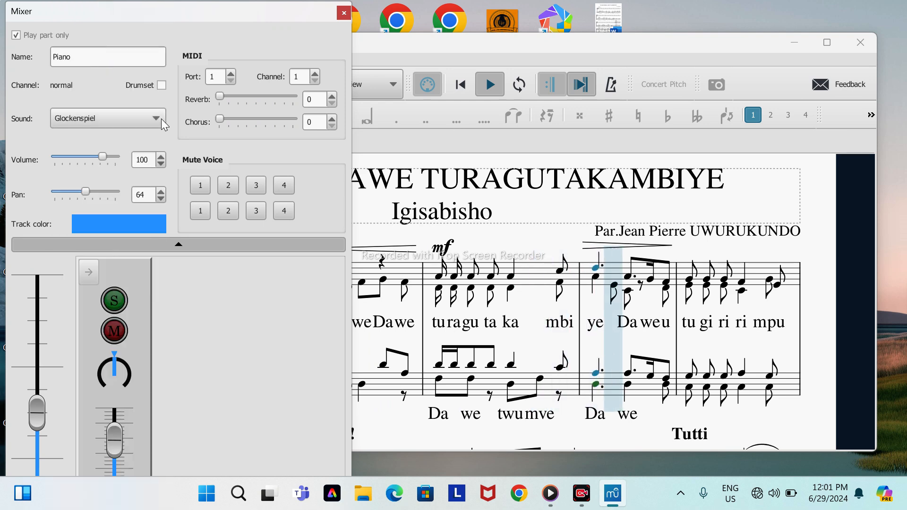
Step: Try the Xylophone, Detuned Organ 1 and Detuned Org. 1 Expr. sounds for the Piano part, restarting playback from the beginning
left_click(160, 119)
left_click(109, 209)
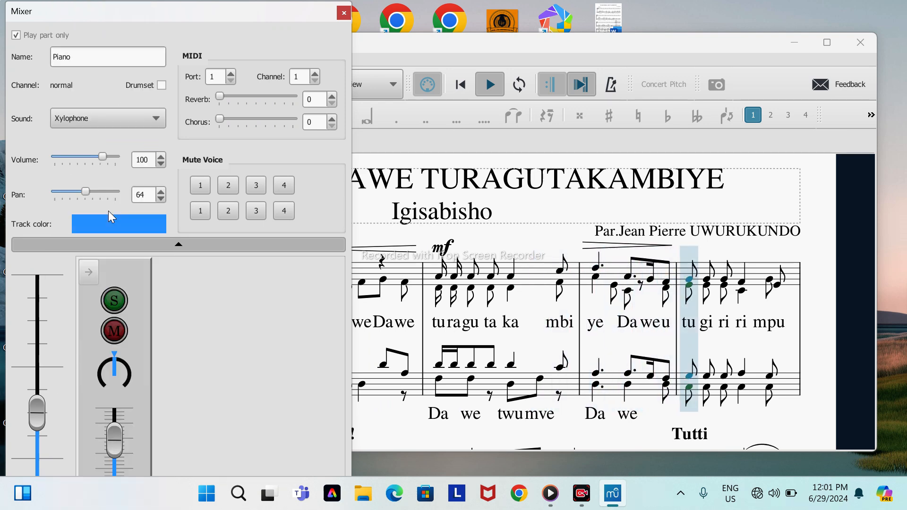
left_click(154, 119)
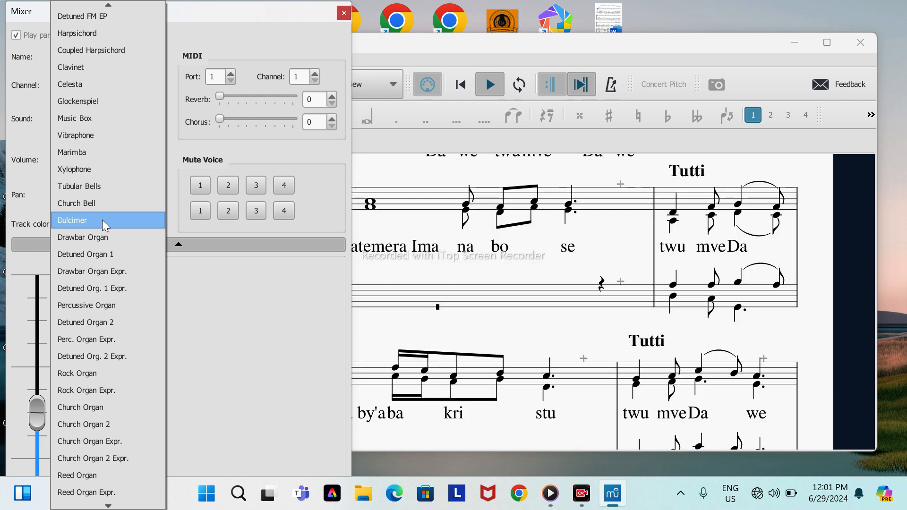
left_click(100, 254)
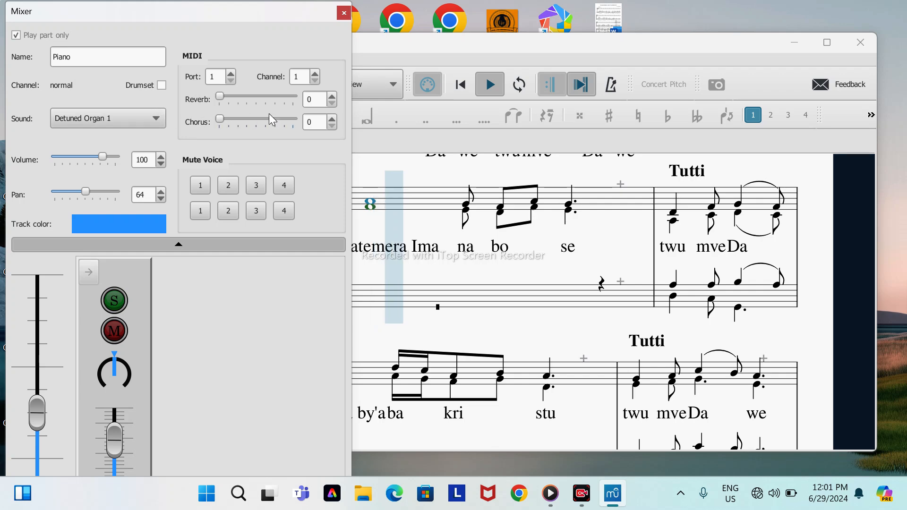
left_click(454, 86)
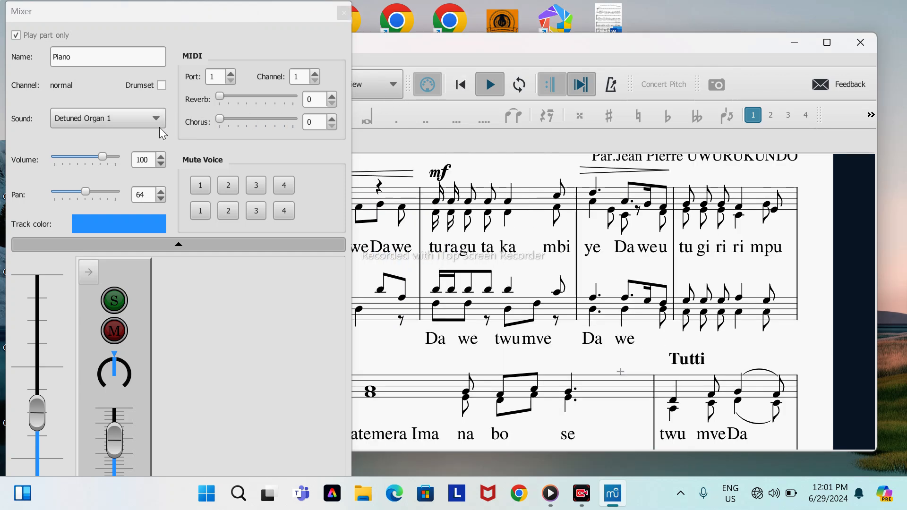
left_click(159, 122)
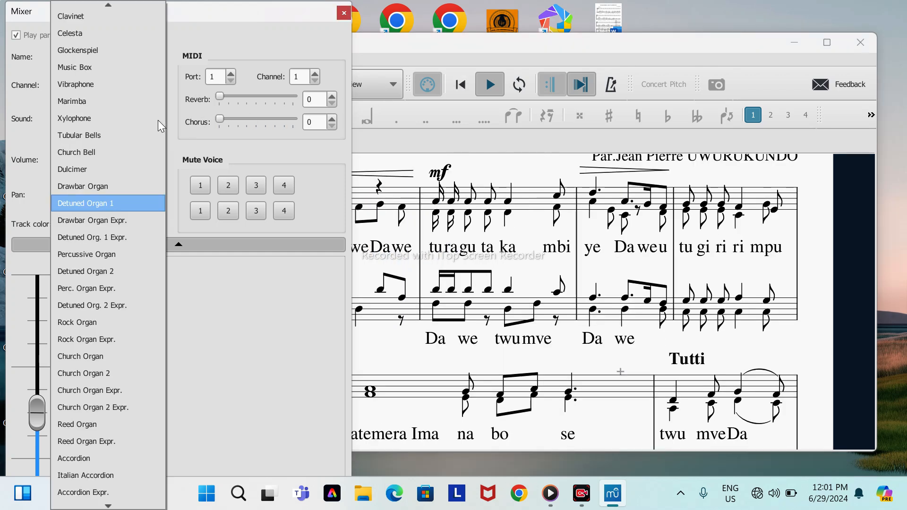
left_click(102, 240)
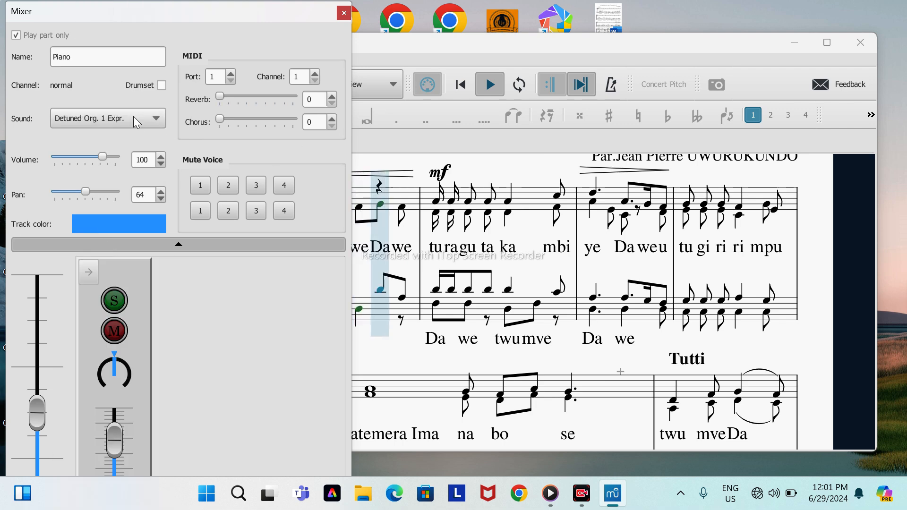
Step: Set the Piano part's sound to Reed Organ and close the Mixer
left_click(150, 118)
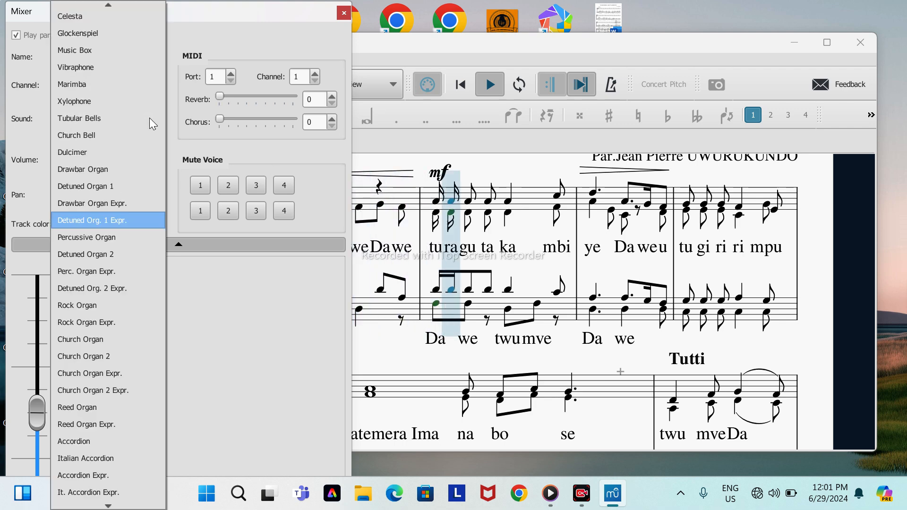
left_click(72, 407)
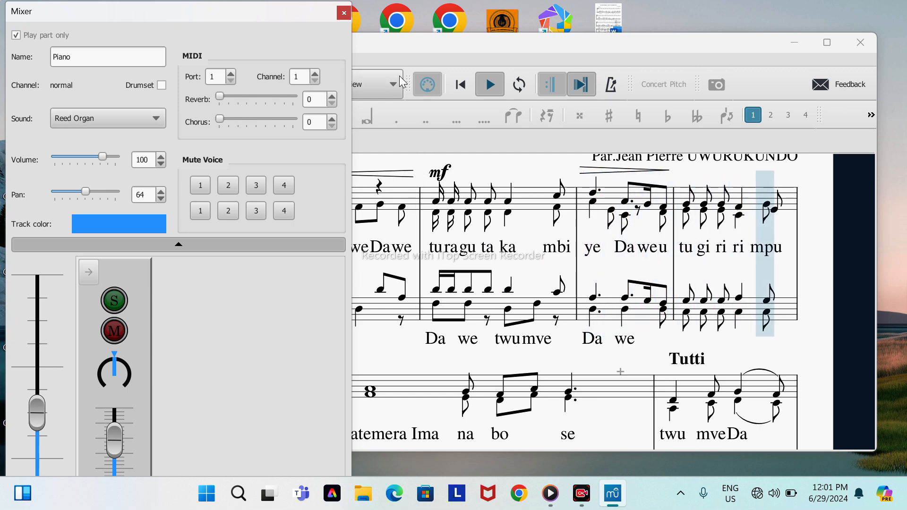
left_click(345, 13)
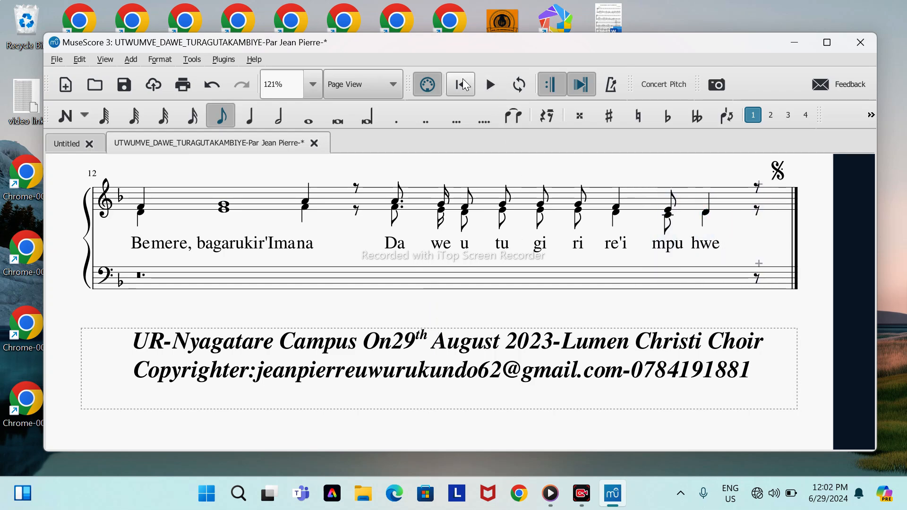
Step: Replay the score, stop playback at measure 7, and clear the selection of the first note
key("space")
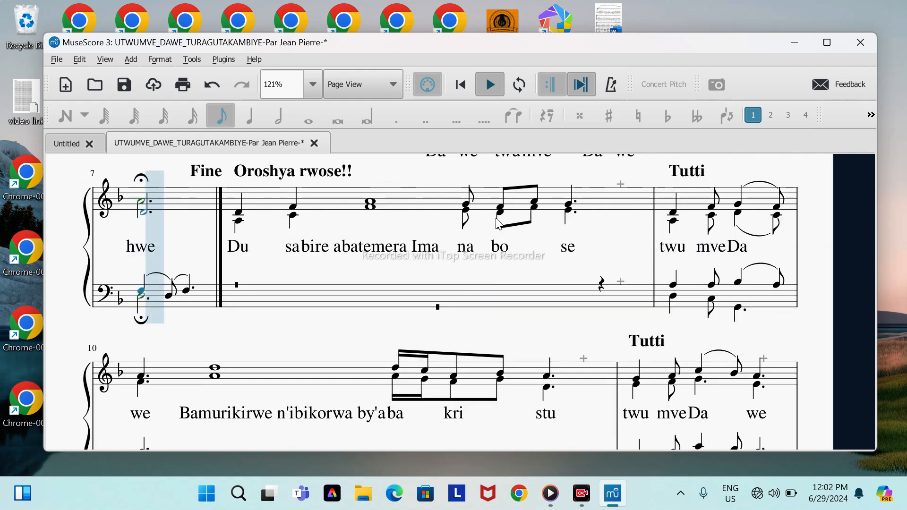
left_click(490, 85)
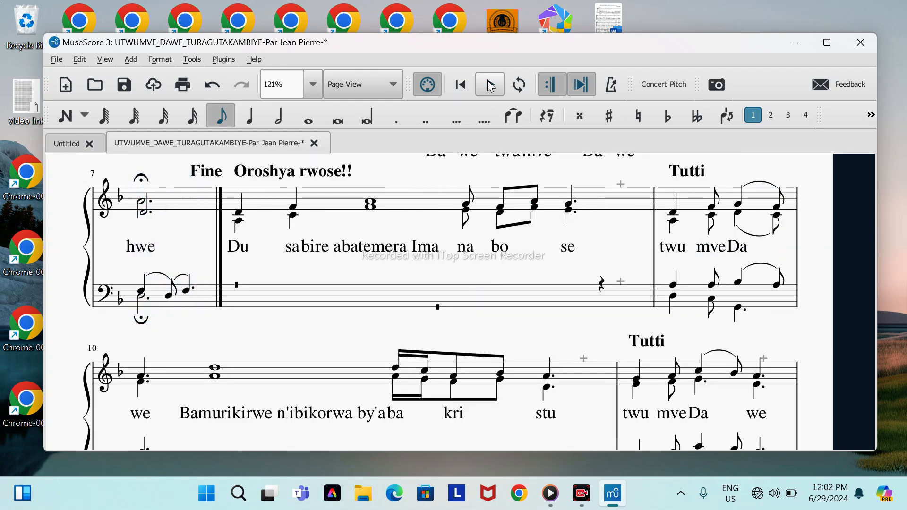
scroll(427, 270, "up", 5)
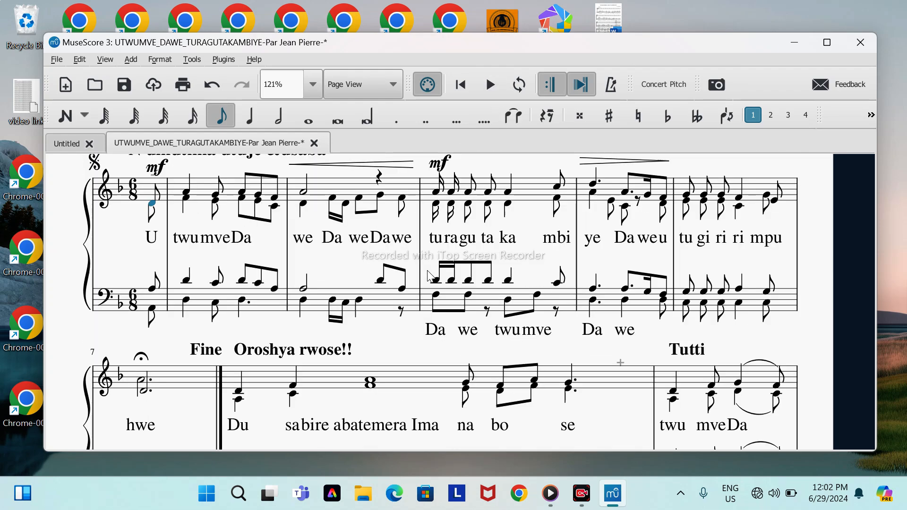
scroll(429, 276, "up", 1)
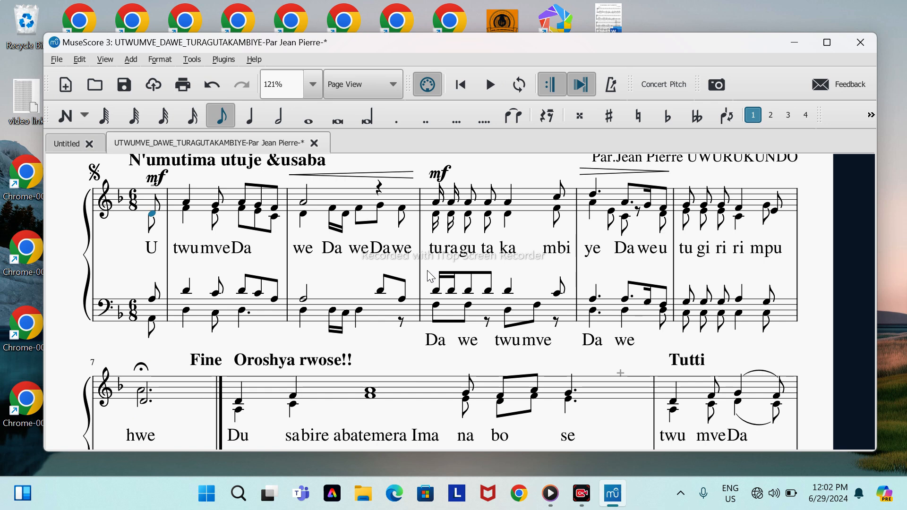
left_click(131, 261)
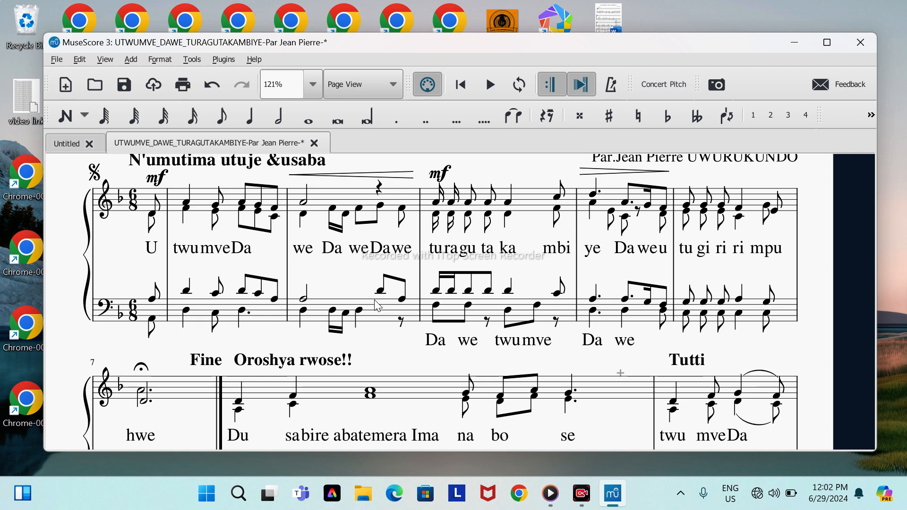
scroll(355, 251, "up", 3)
scroll(350, 244, "up", 2)
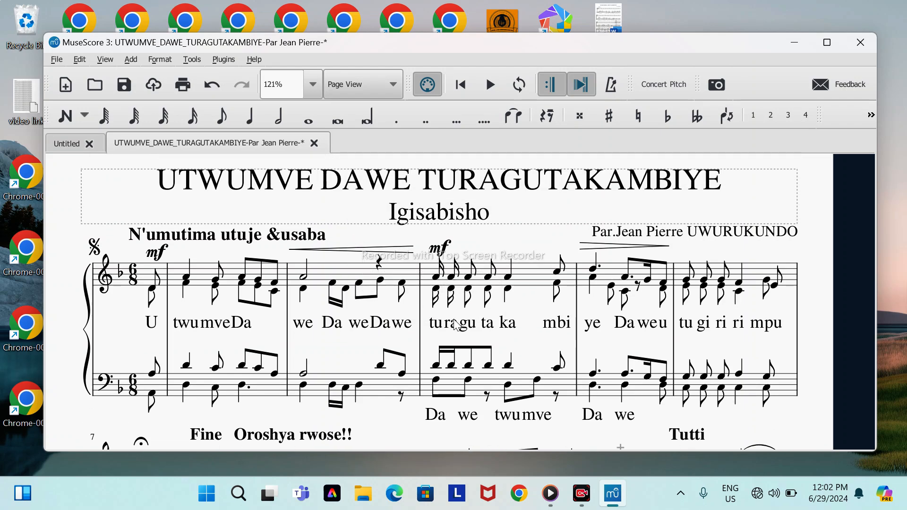
scroll(348, 222, "down", 10)
scroll(455, 324, "down", 12)
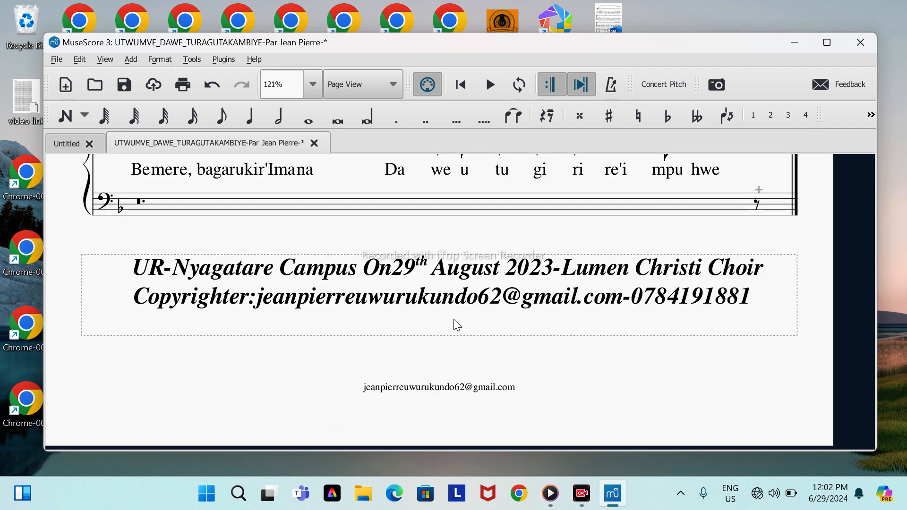
scroll(551, 357, "up", 4)
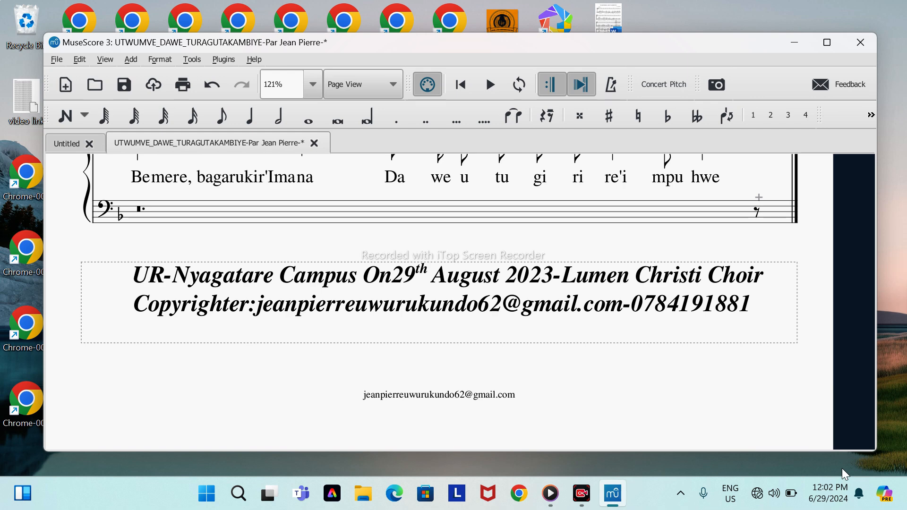
key("ctrl")
key("ctrl")
Step: Switch to Media Player, resume its track, close the player, and return to the last systems of the score
left_click(551, 494)
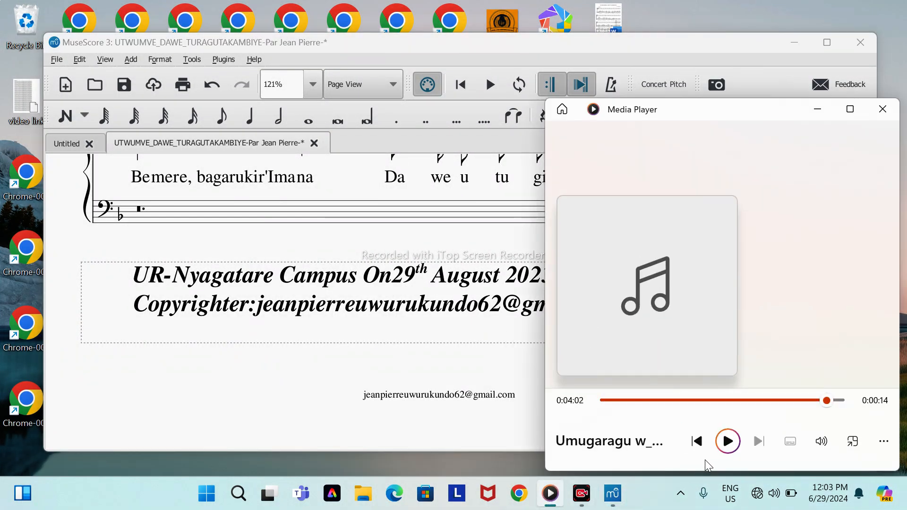
left_click(729, 443)
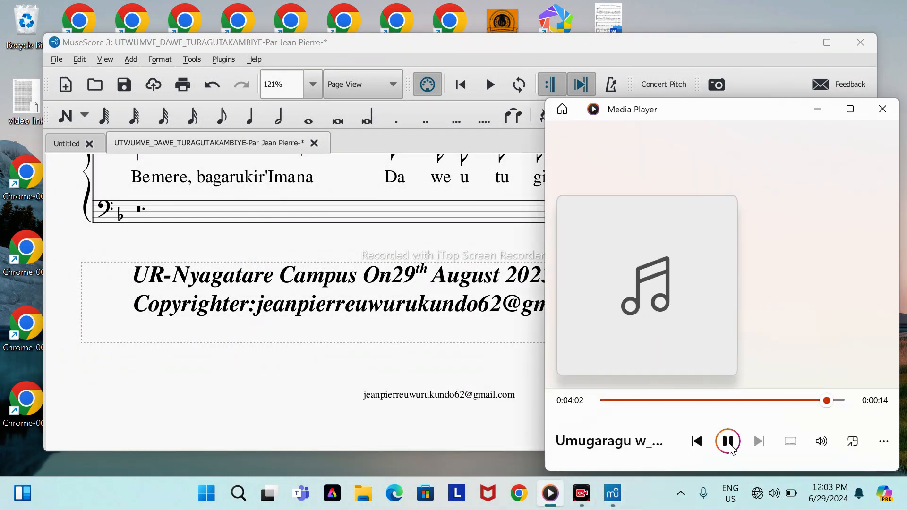
left_click(882, 111)
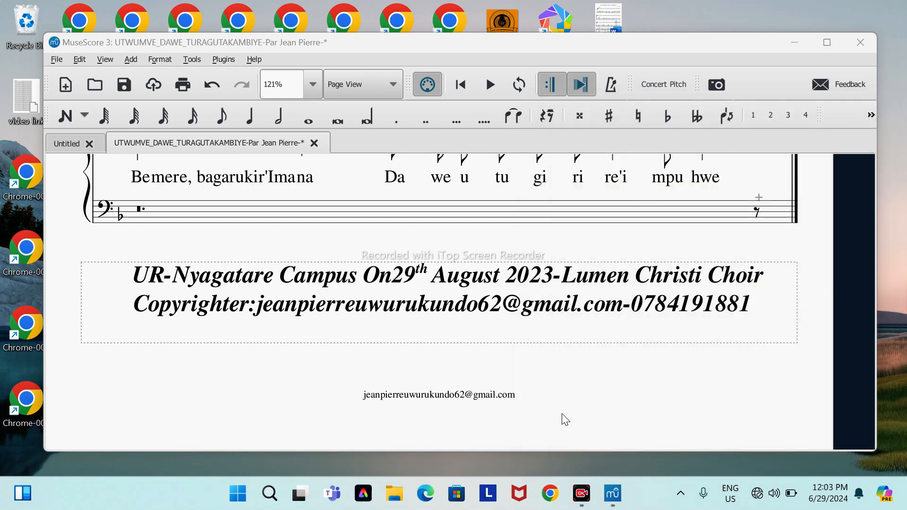
scroll(560, 416, "up", 3)
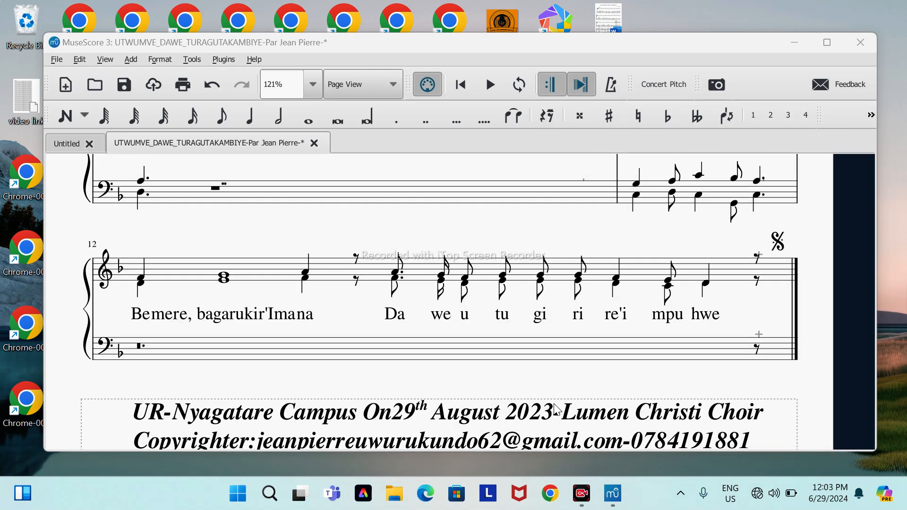
scroll(555, 407, "up", 1)
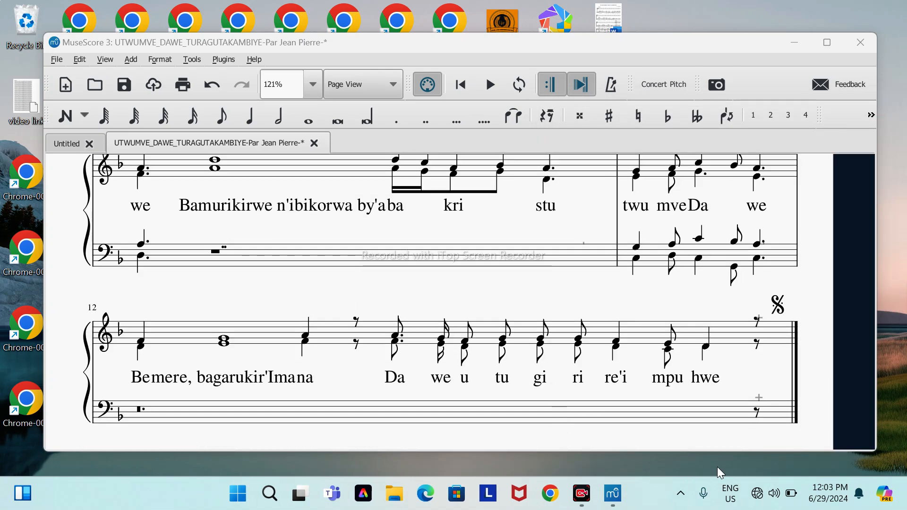